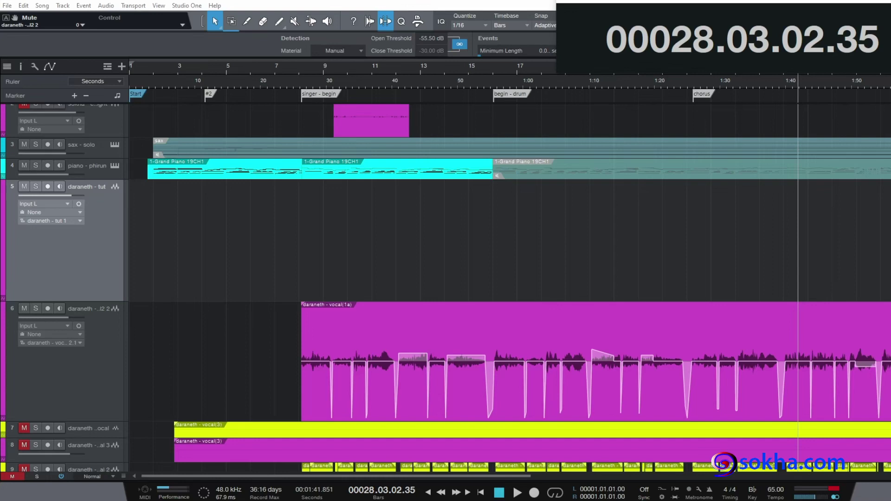
drag(373, 213, 370, 266)
drag(350, 203, 408, 264)
drag(338, 274, 405, 263)
mouse_move(460, 212)
mouse_down()
mouse_move(443, 284)
mouse_move(492, 274)
mouse_move(480, 249)
mouse_up()
mouse_move(516, 214)
mouse_down()
mouse_move(557, 253)
mouse_move(586, 204)
mouse_up()
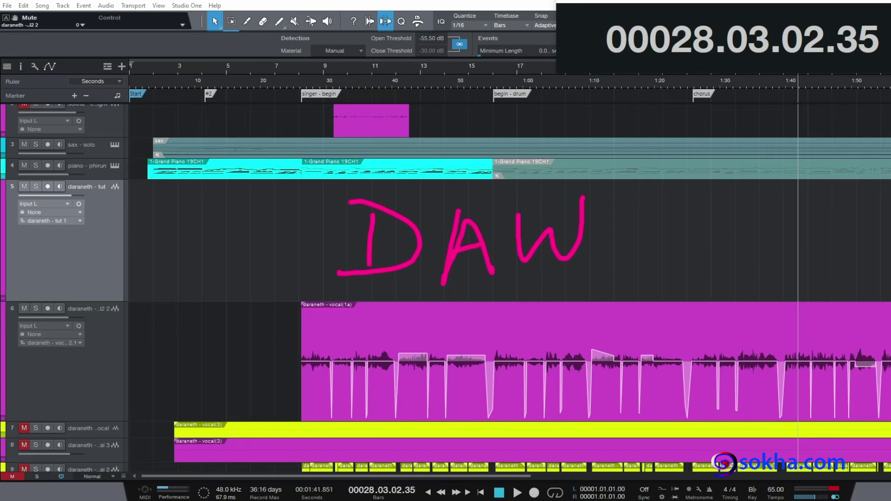
key(Escape)
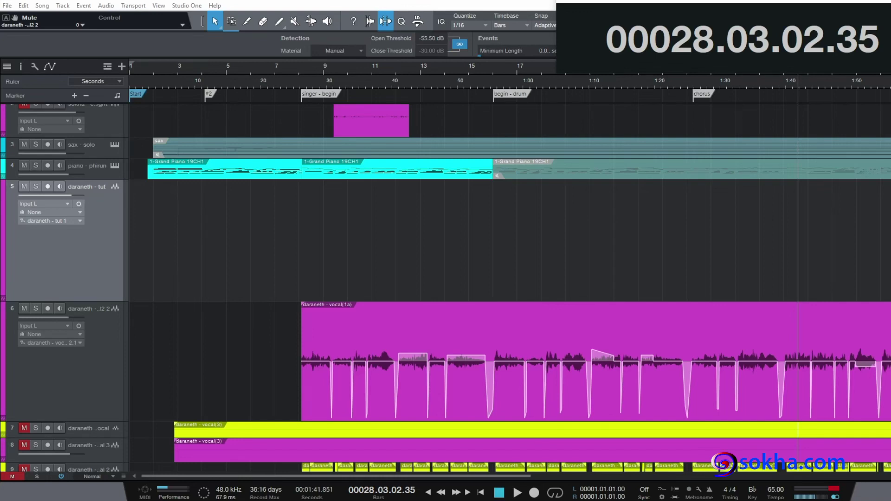
- Switch to File Explorer and import the vocal(1a) WAV file from the v2 folder onto the empty track 5 in Studio One
key(alt+Tab)
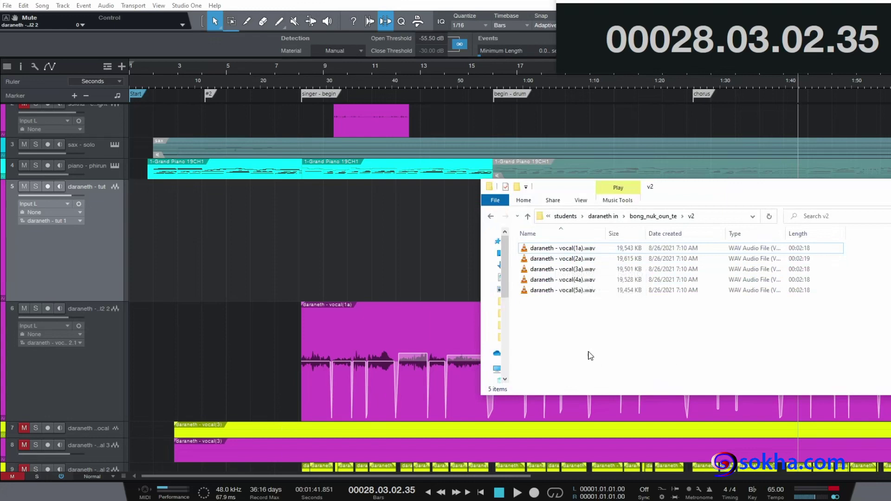
drag(563, 248, 224, 235)
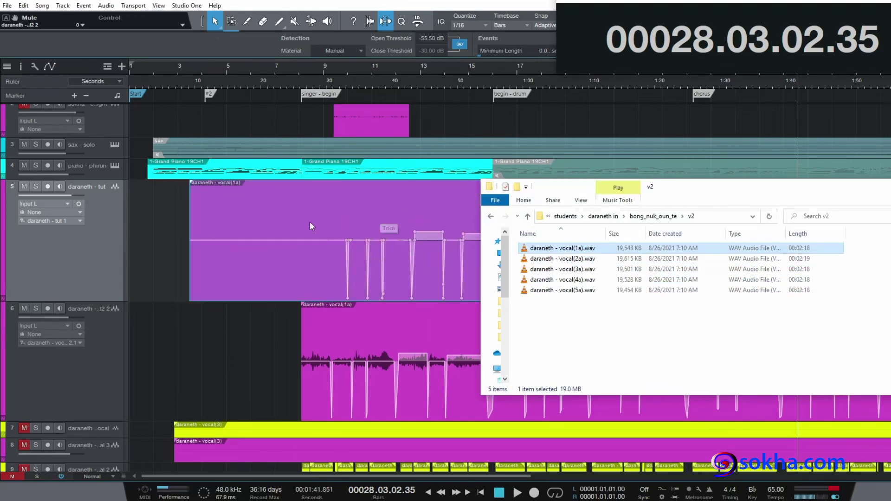
key(alt+Tab)
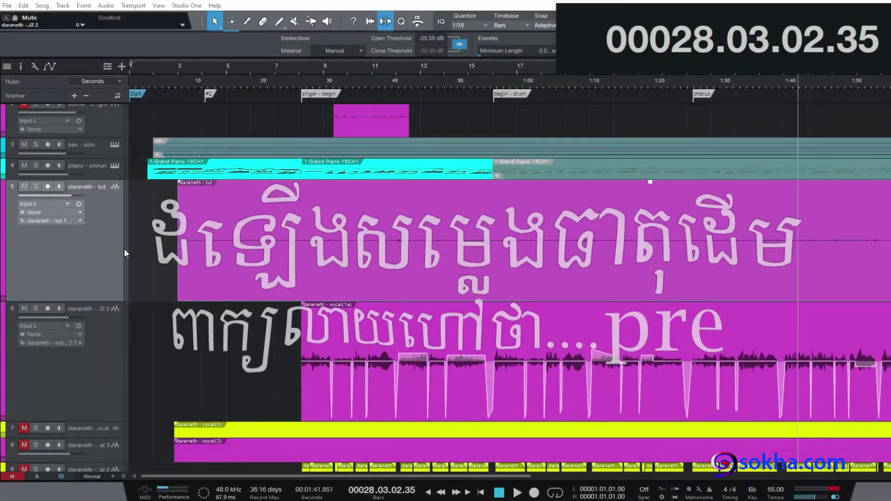
mouse_move(274, 214)
mouse_down()
mouse_move(293, 248)
mouse_move(343, 226)
mouse_move(602, 236)
mouse_move(755, 266)
mouse_up()
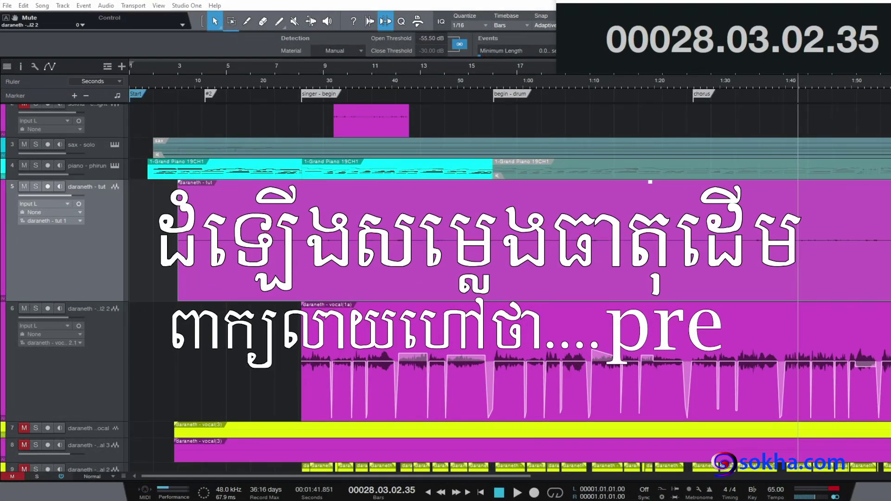
drag(272, 247, 613, 251)
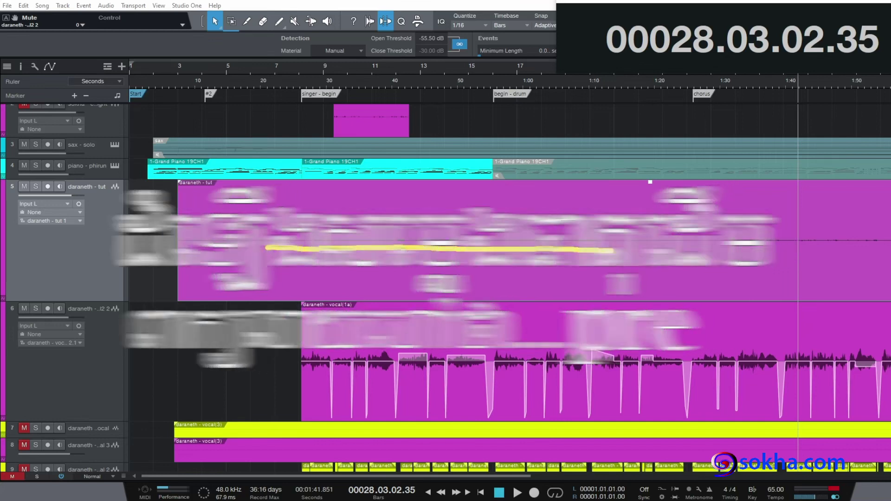
- Solo track 5 and audition its raw vocal from 8.01.01.00, stopping playback near bar 15
click(36, 187)
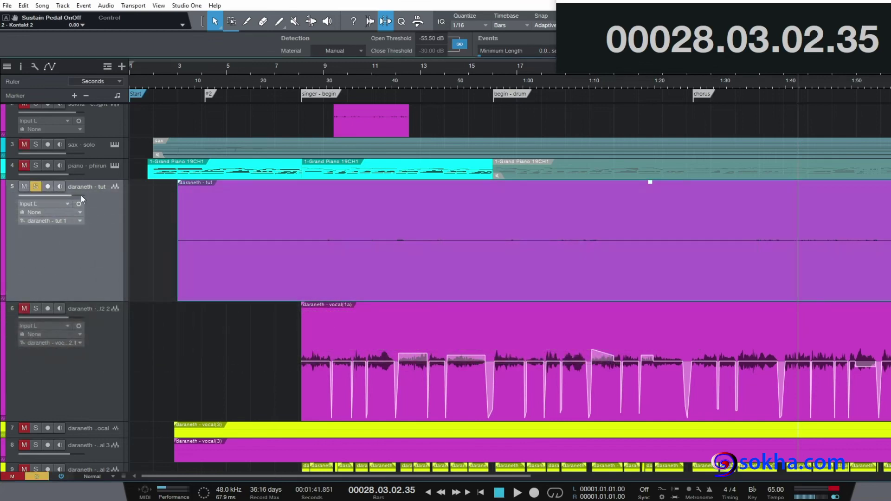
click(302, 77)
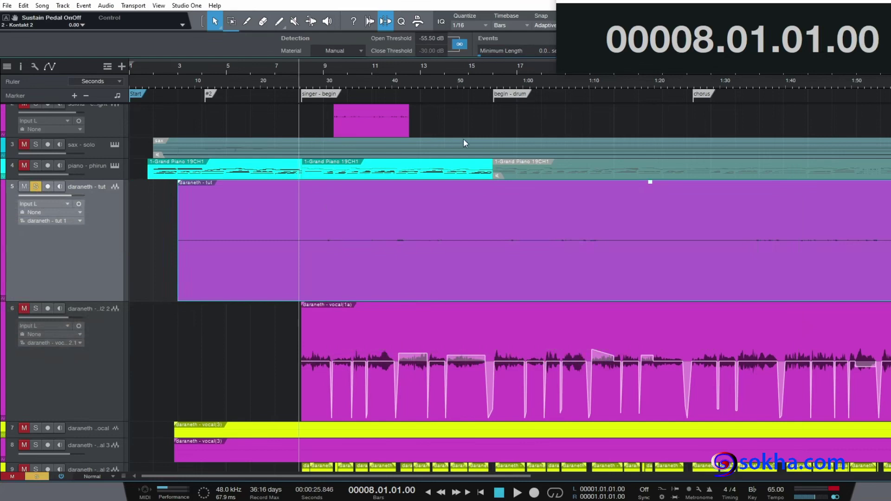
key(space)
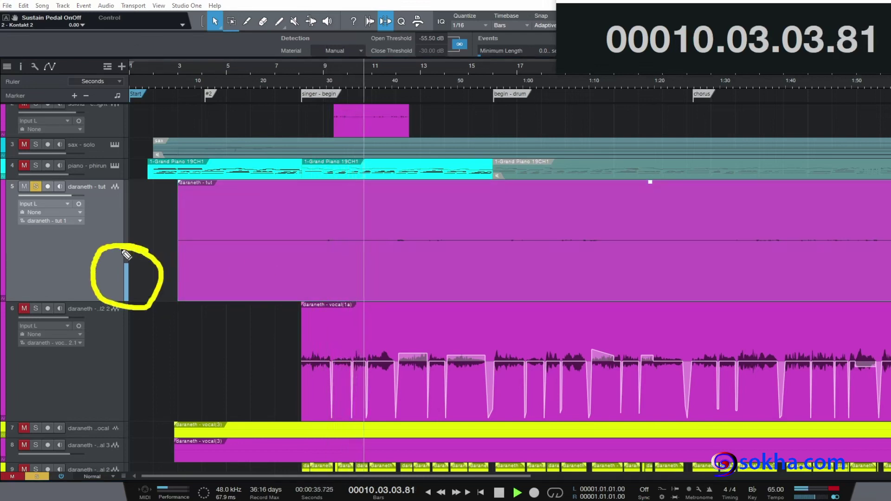
mouse_move(272, 203)
mouse_down()
mouse_move(145, 251)
mouse_move(173, 252)
mouse_up()
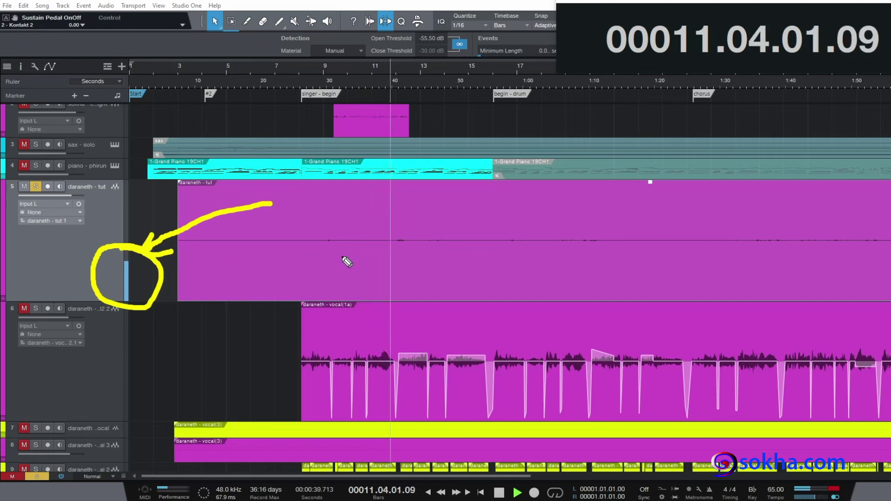
drag(302, 249, 526, 247)
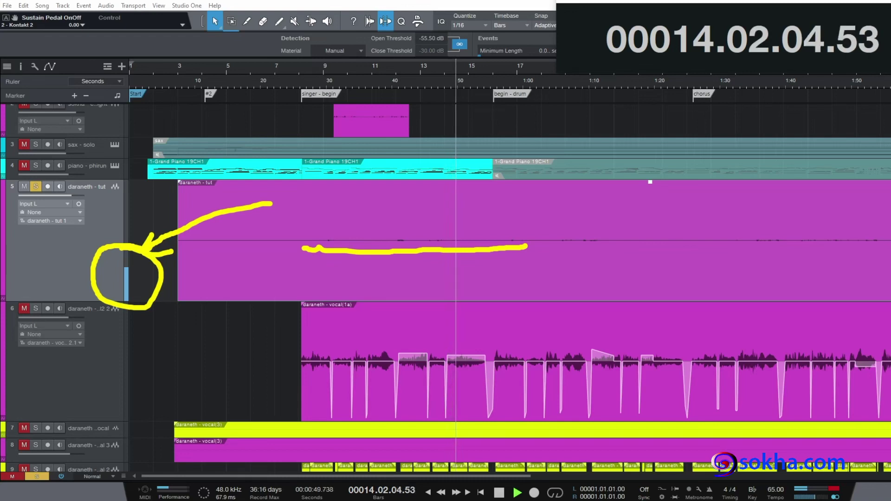
key(Escape)
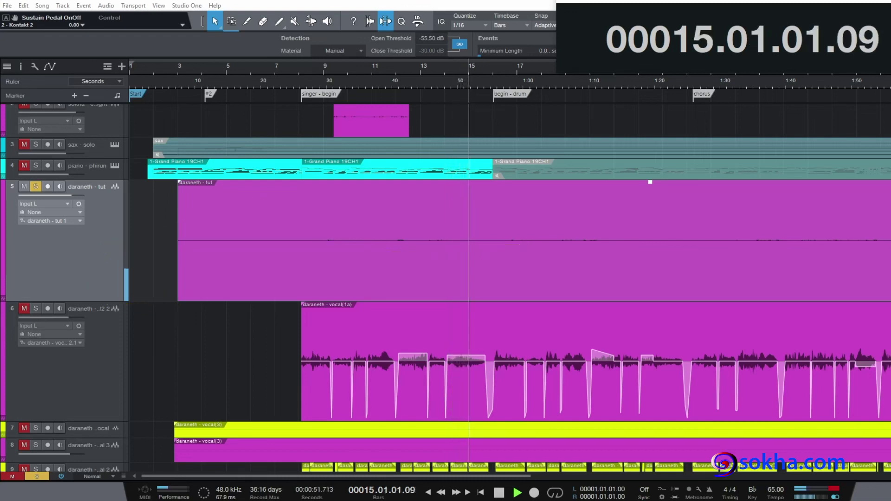
click(499, 493)
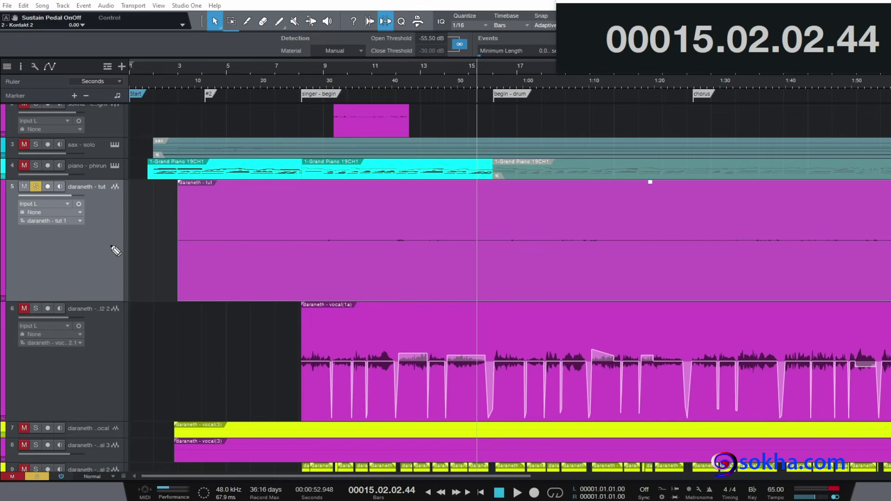
drag(305, 248, 886, 246)
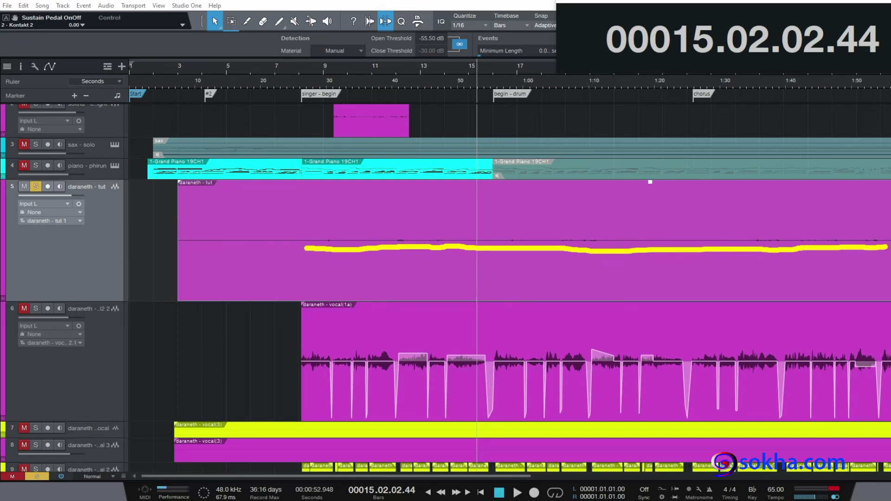
key(Escape)
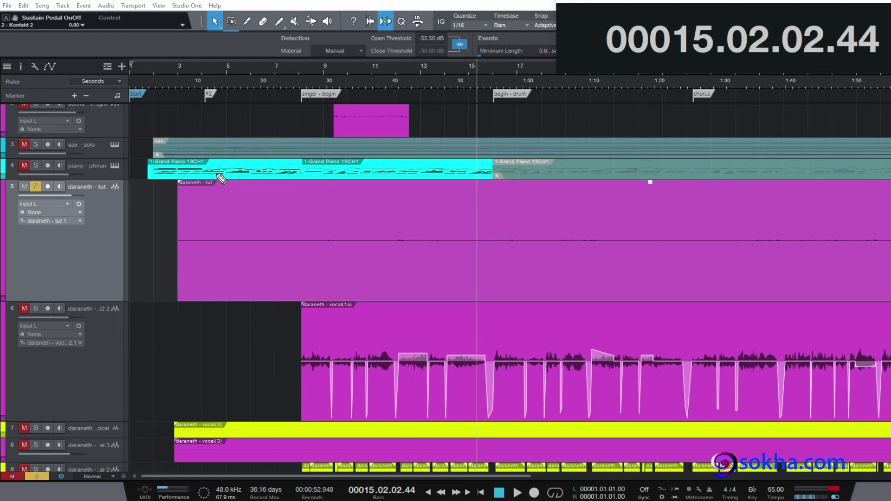
drag(229, 181, 844, 176)
drag(181, 182, 237, 197)
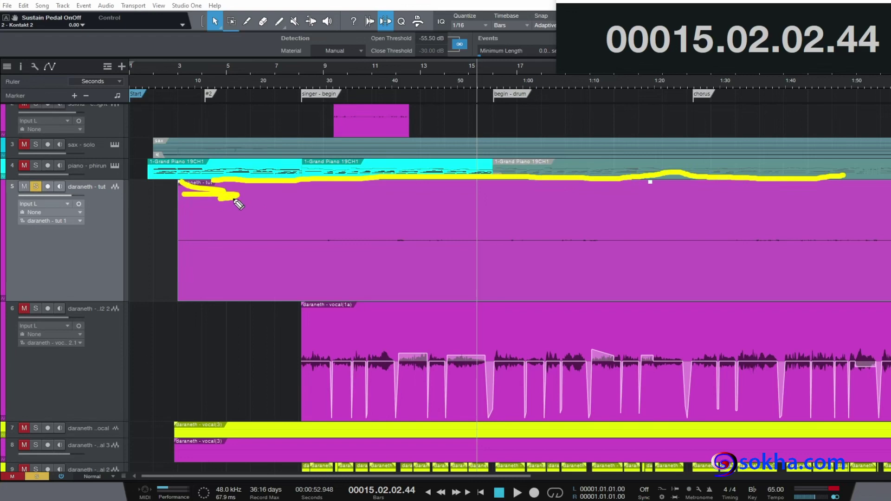
mouse_move(740, 188)
mouse_down()
mouse_move(779, 188)
mouse_move(757, 193)
mouse_up()
drag(380, 180, 452, 181)
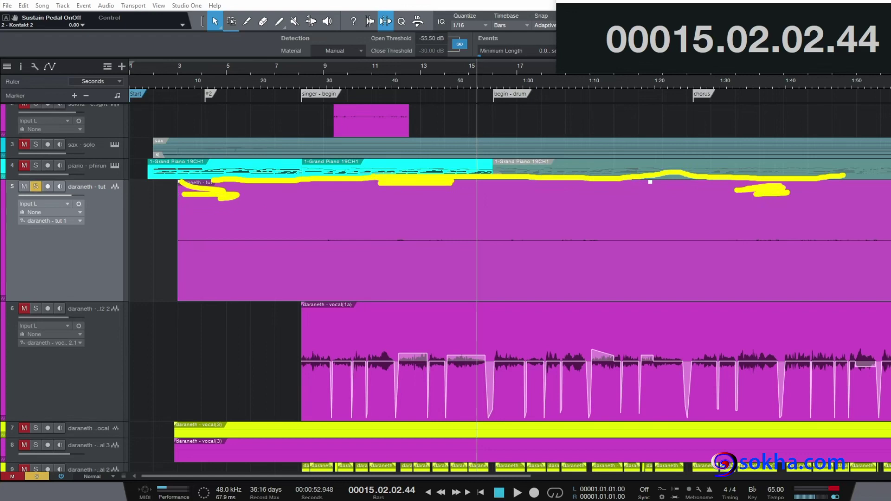
key(Escape)
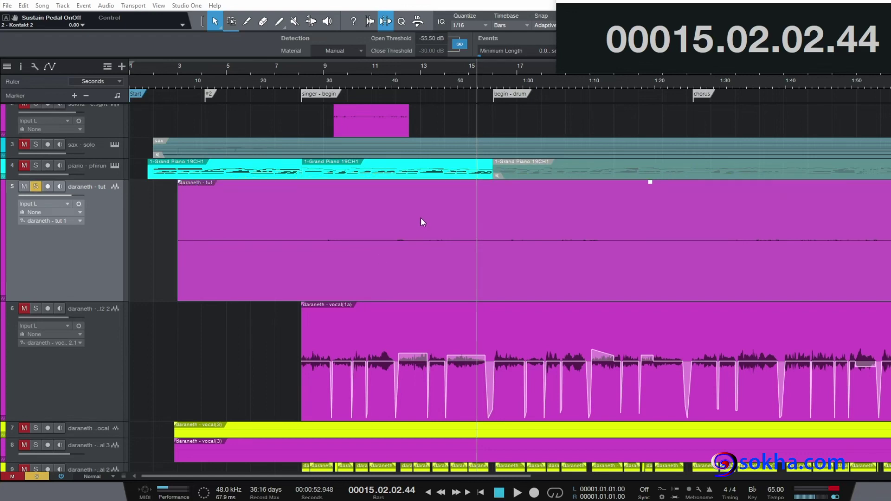
- Raise the gain of the vocal event on track 5 by about 23.5 dB
click(429, 186)
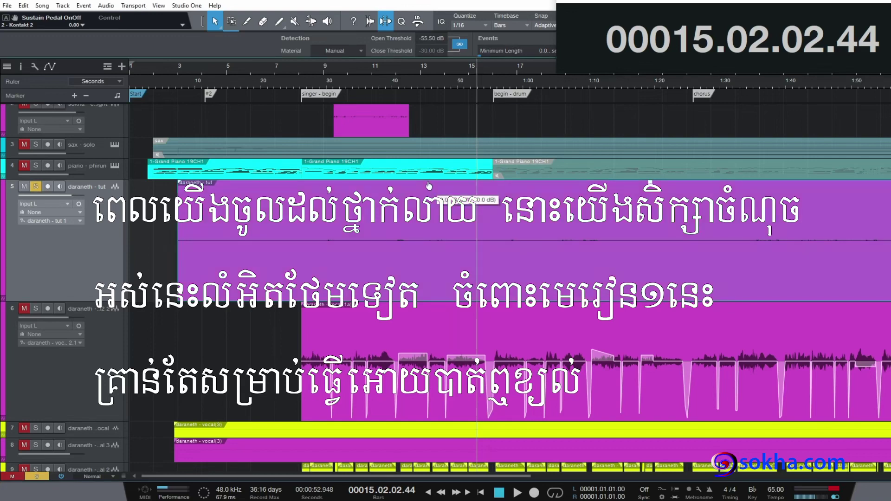
drag(429, 185, 446, 124)
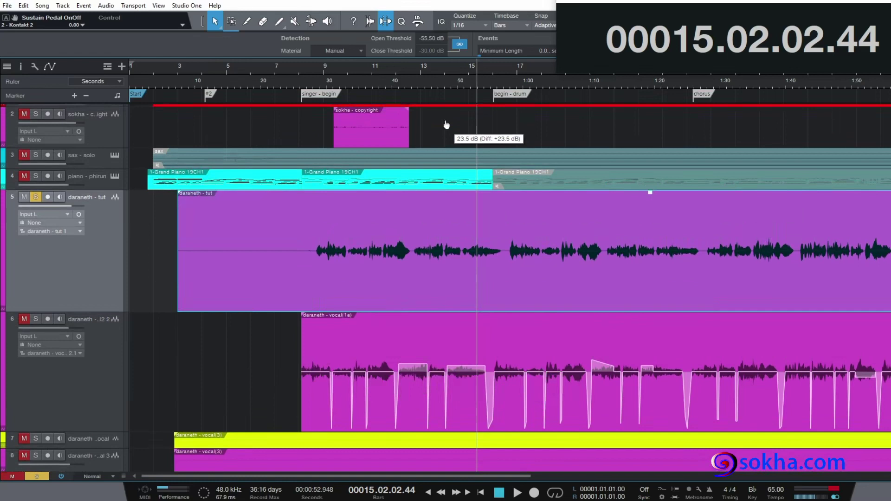
drag(446, 124, 454, 122)
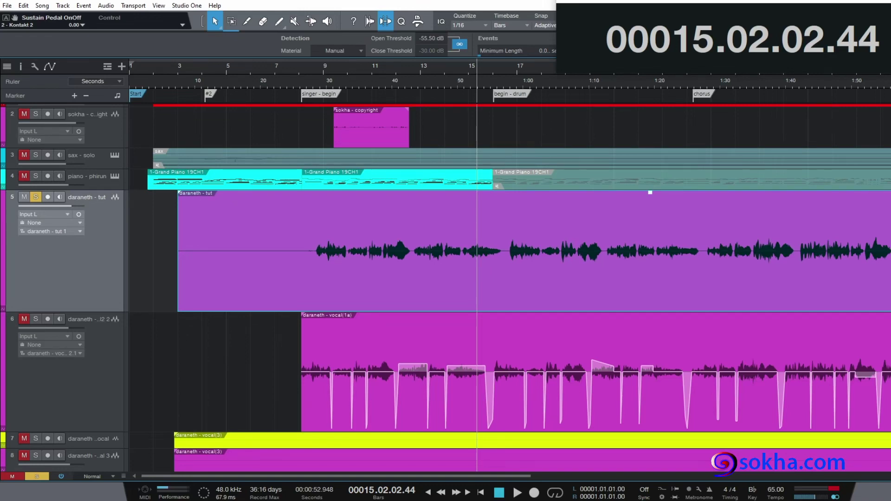
mouse_move(432, 223)
mouse_down()
mouse_move(300, 227)
mouse_move(309, 275)
mouse_move(498, 283)
mouse_move(639, 274)
mouse_up()
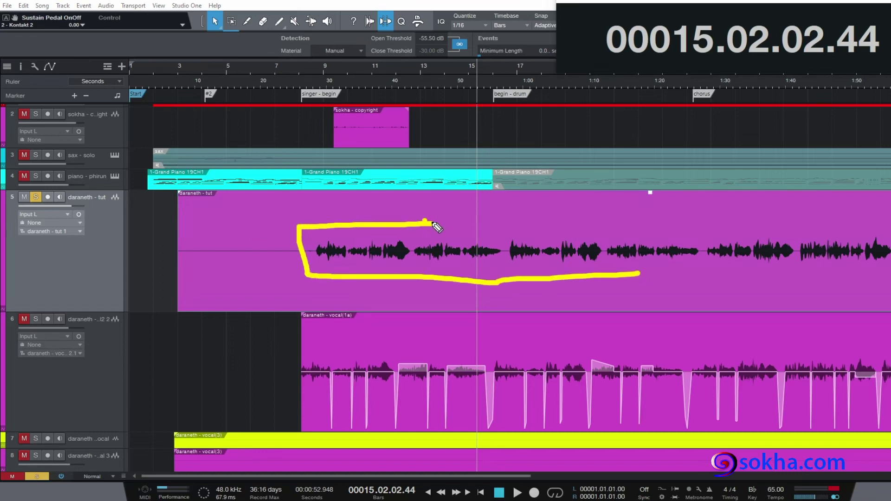
drag(425, 221, 700, 237)
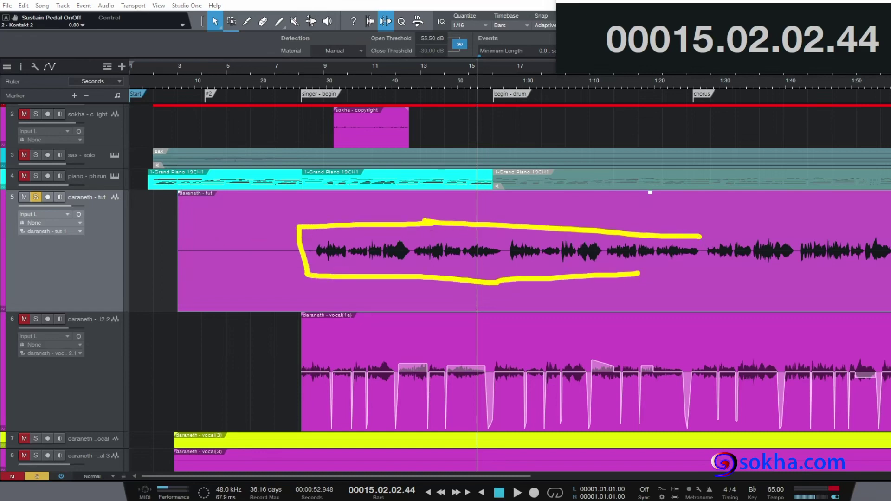
key(Escape)
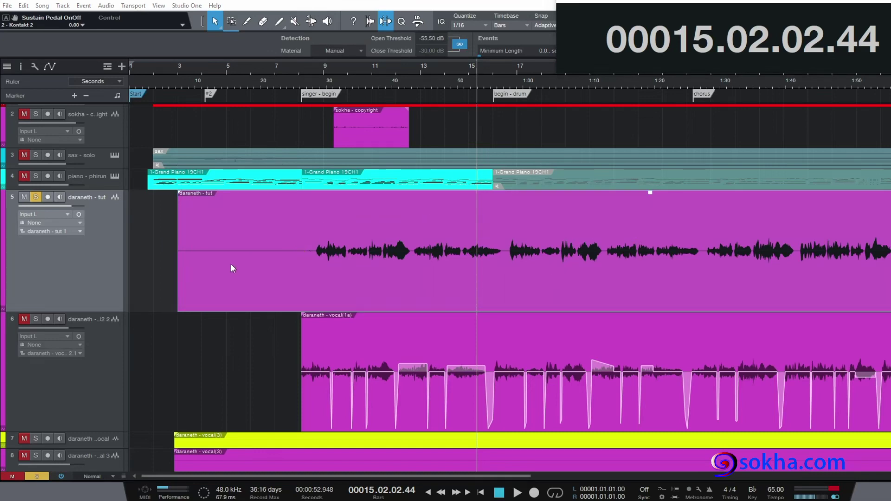
- Audition the boosted vocal on track 5 from 8.03.01.00, stop near bar 15, and move the playback cursor to 4.04.01.00
click(319, 99)
click(310, 84)
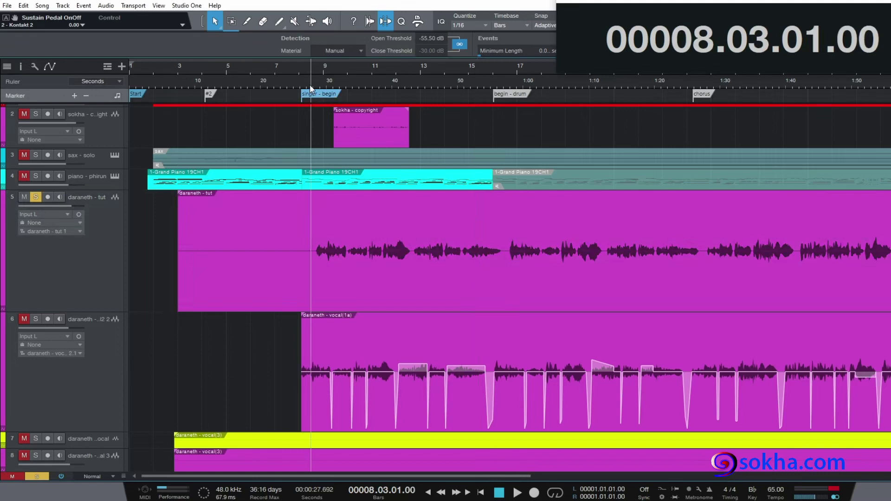
key(space)
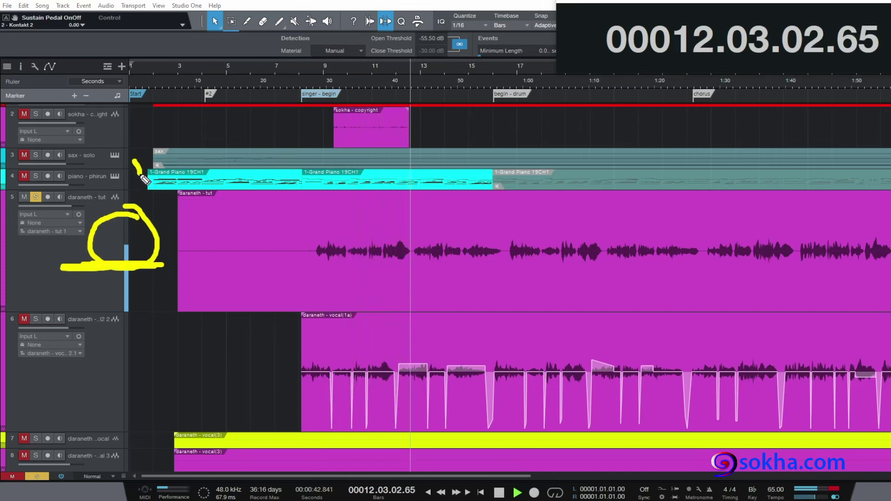
mouse_move(317, 255)
mouse_down()
mouse_move(320, 266)
mouse_move(378, 270)
mouse_move(827, 268)
mouse_up()
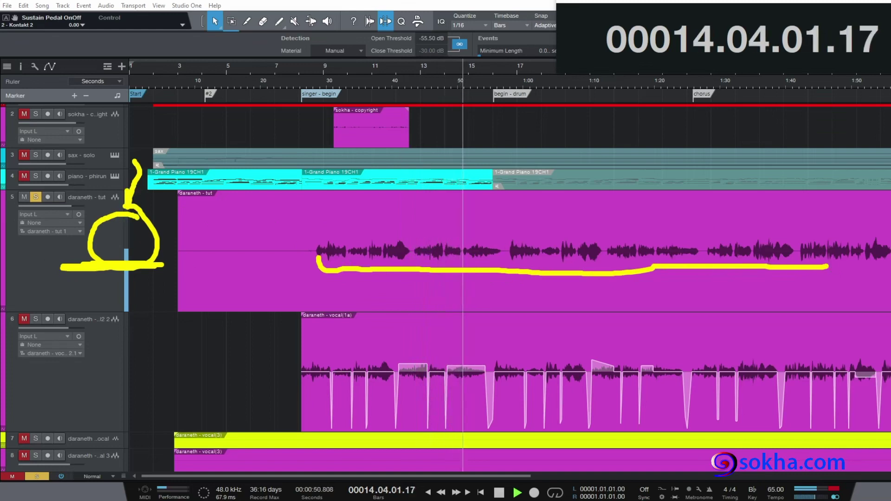
key(Escape)
key(space)
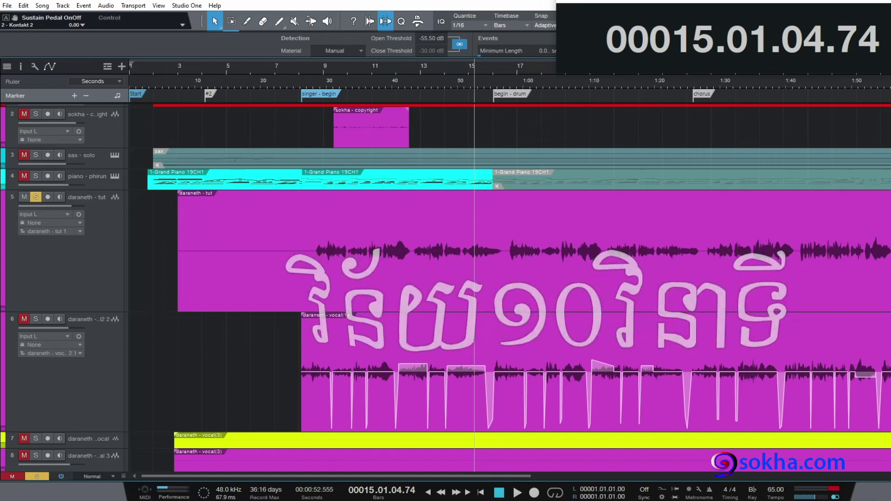
click(221, 74)
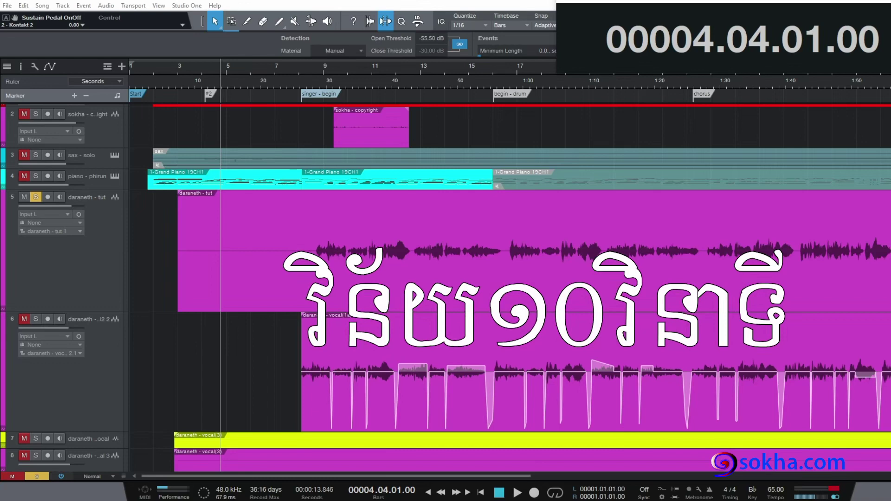
drag(178, 258, 302, 261)
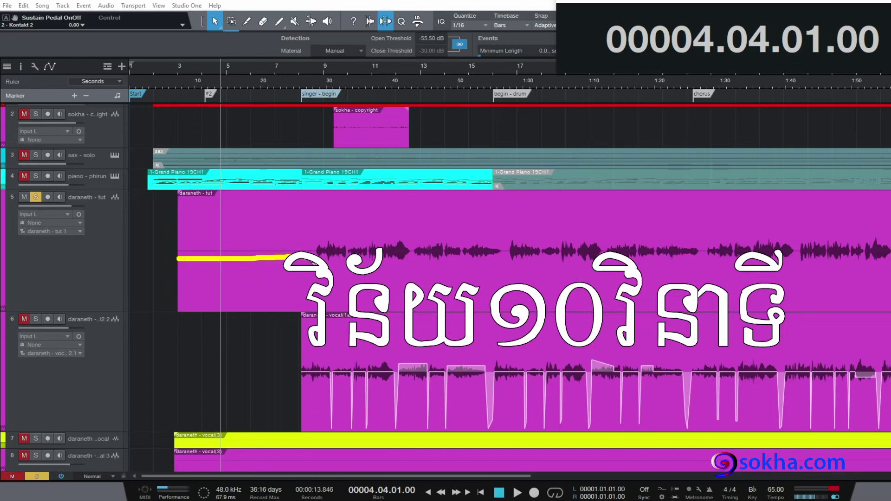
mouse_move(314, 255)
mouse_down()
mouse_move(315, 280)
mouse_move(402, 284)
mouse_up()
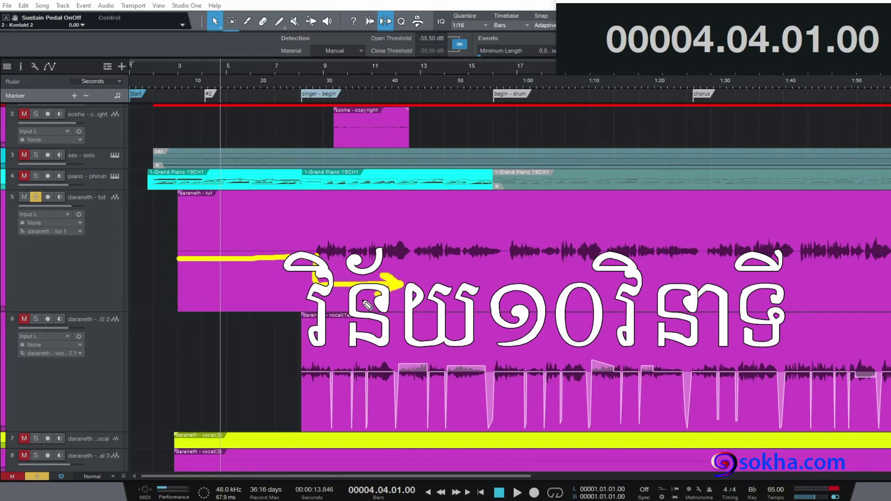
drag(312, 241, 440, 229)
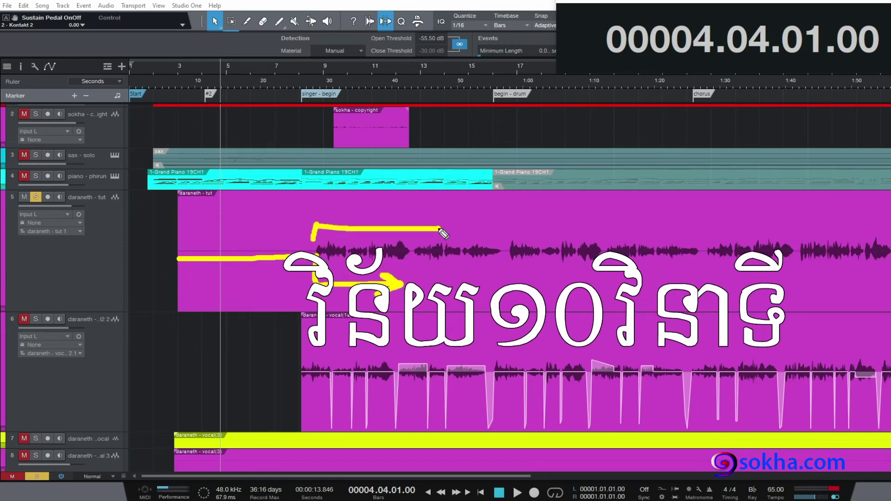
mouse_move(181, 259)
mouse_down()
mouse_move(224, 259)
mouse_move(299, 260)
mouse_up()
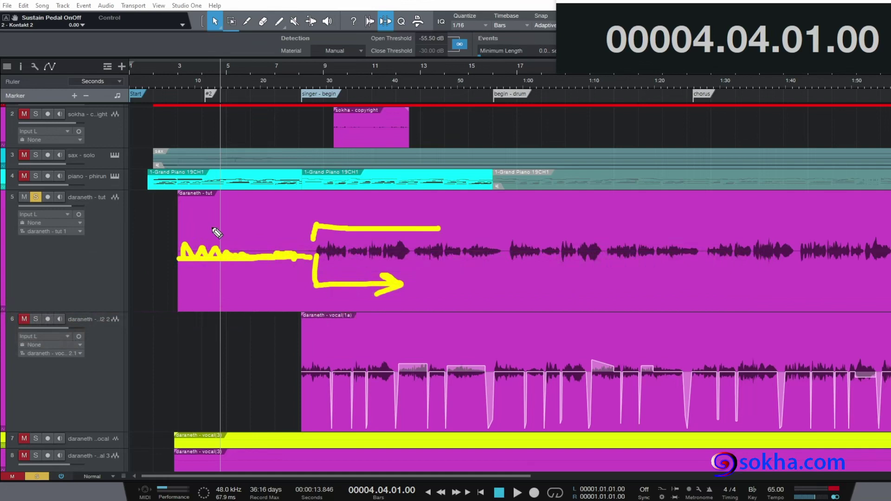
mouse_move(172, 235)
mouse_down()
mouse_move(292, 235)
mouse_move(302, 244)
mouse_up()
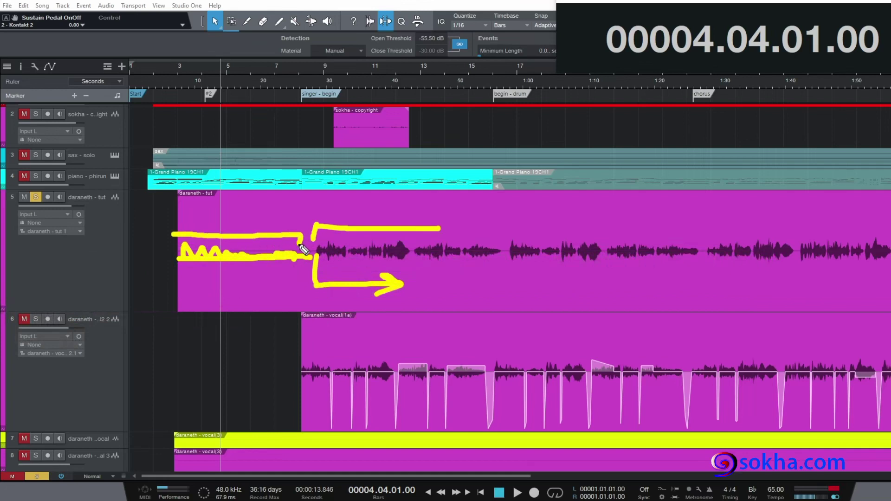
drag(196, 332, 180, 402)
mouse_move(227, 347)
mouse_down()
mouse_move(207, 373)
mouse_move(228, 349)
mouse_up()
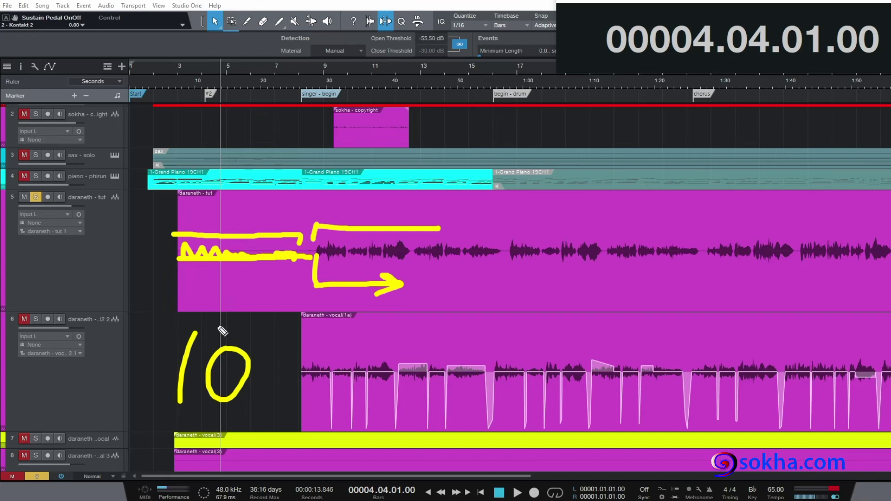
mouse_move(302, 239)
mouse_down()
mouse_move(290, 231)
mouse_move(168, 226)
mouse_move(184, 276)
mouse_move(315, 281)
mouse_move(314, 227)
mouse_up()
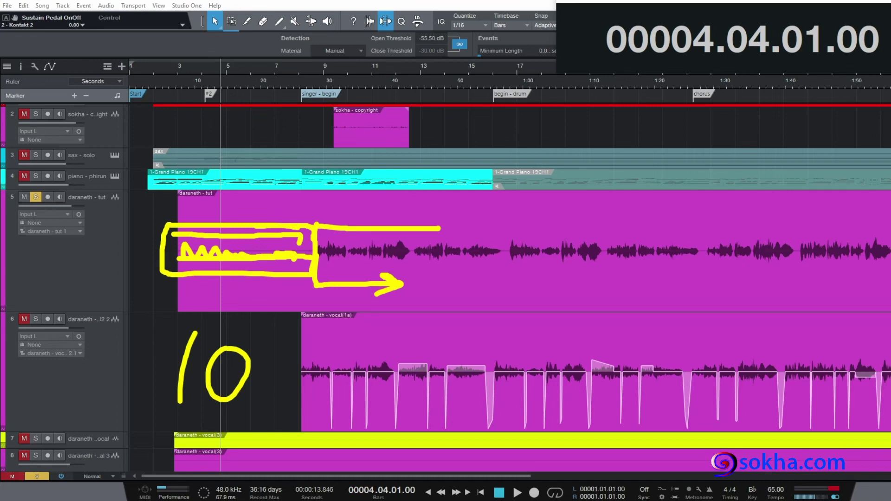
key(Escape)
drag(163, 263, 314, 263)
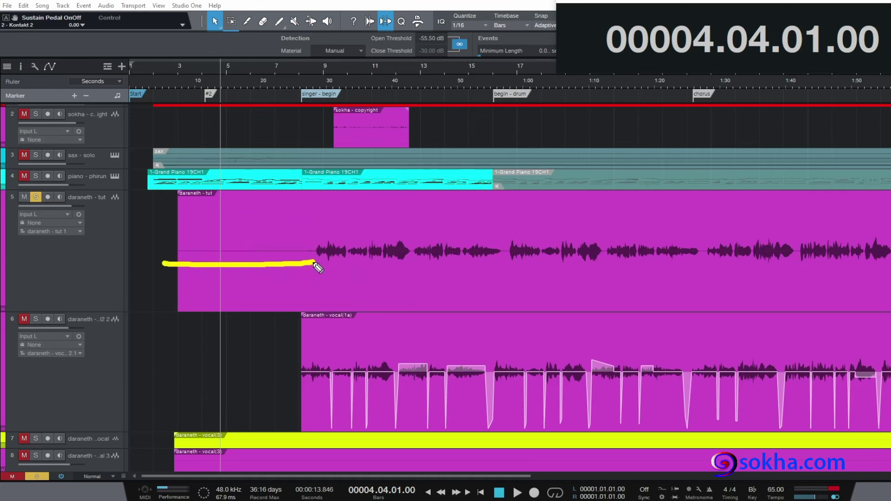
mouse_move(313, 242)
mouse_down()
mouse_move(459, 218)
mouse_move(473, 200)
mouse_move(438, 242)
mouse_up()
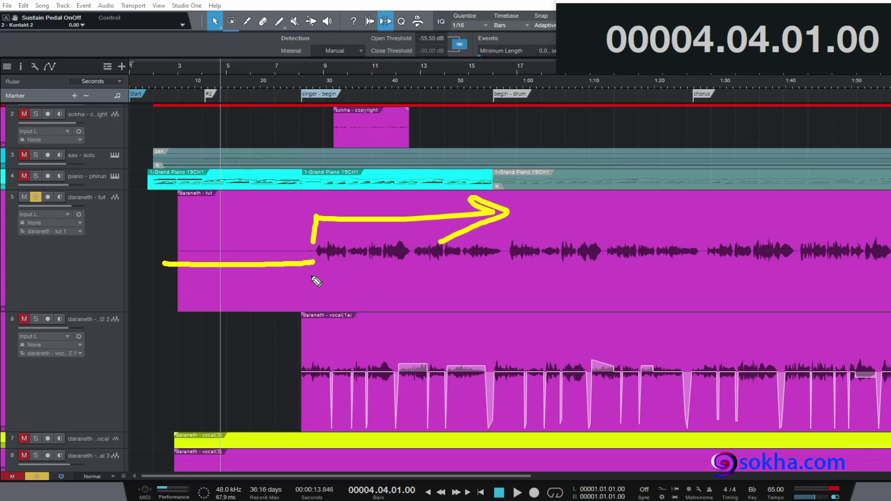
drag(164, 269, 297, 277)
drag(179, 279, 284, 274)
mouse_move(316, 288)
mouse_down()
mouse_move(457, 287)
mouse_move(427, 300)
mouse_up()
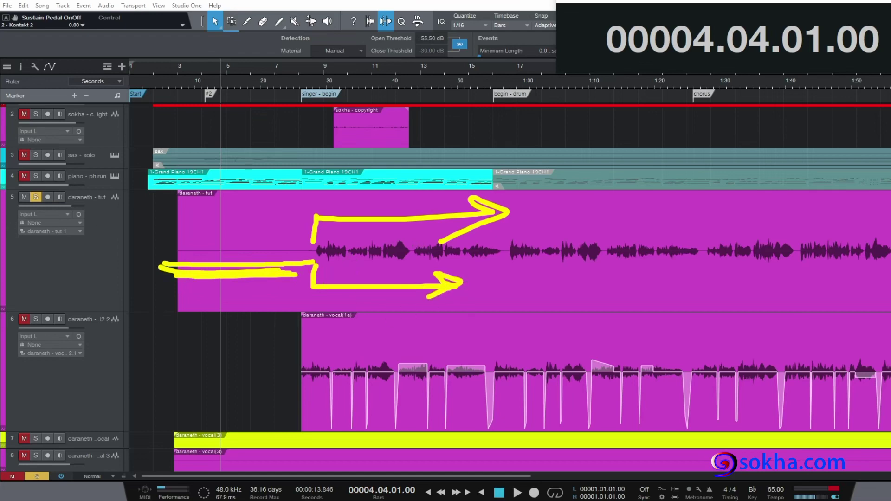
key(Escape)
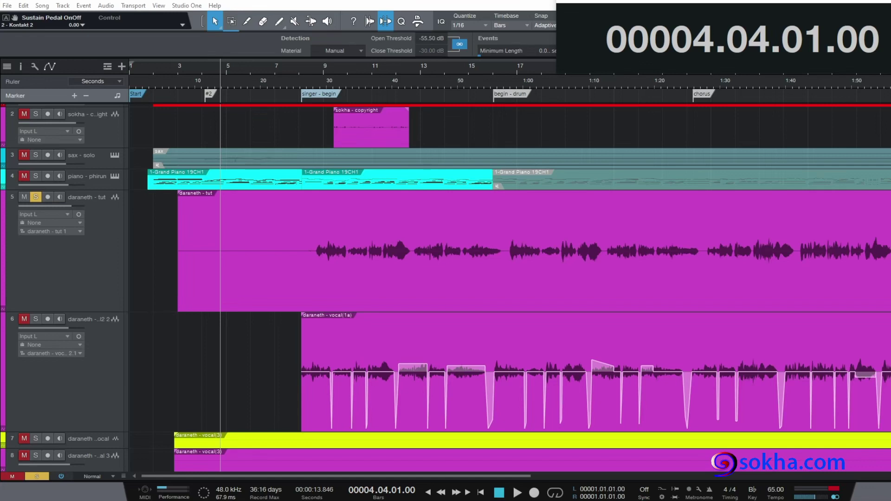
mouse_move(170, 228)
mouse_down()
mouse_move(322, 232)
mouse_move(318, 253)
mouse_move(263, 268)
mouse_move(150, 252)
mouse_move(187, 228)
mouse_up()
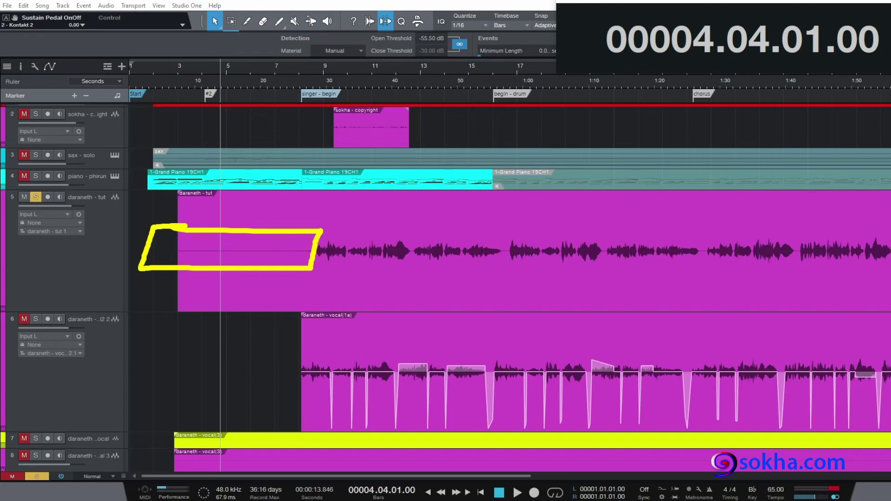
key(Escape)
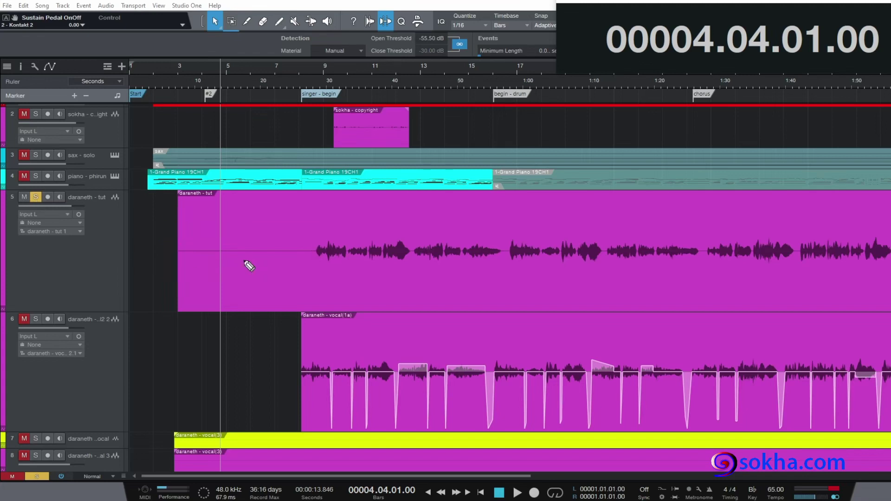
mouse_move(173, 261)
mouse_down()
mouse_move(173, 275)
mouse_move(316, 274)
mouse_move(317, 263)
mouse_up()
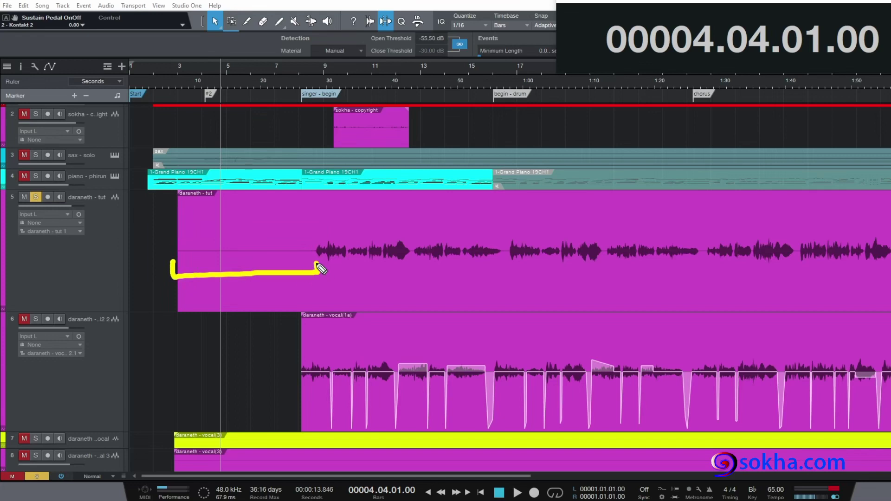
mouse_move(378, 163)
mouse_down()
mouse_move(279, 198)
mouse_move(246, 242)
mouse_move(272, 236)
mouse_up()
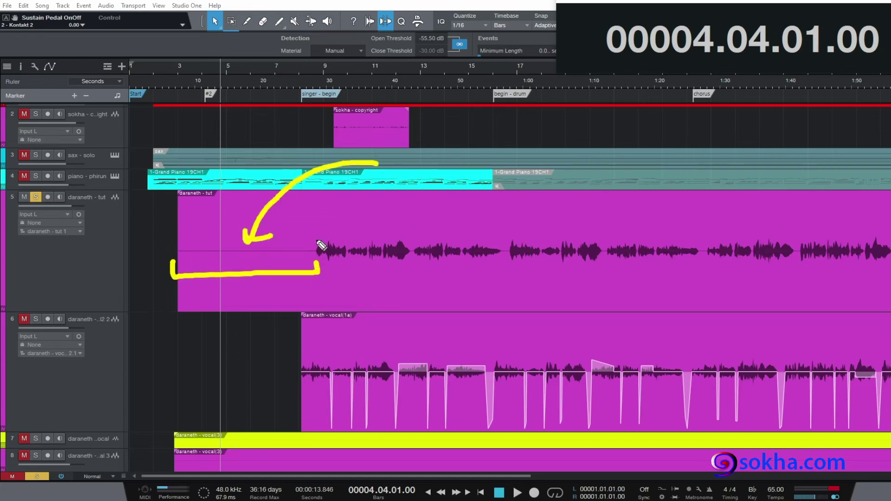
mouse_move(182, 259)
mouse_down()
mouse_move(301, 257)
mouse_move(334, 239)
mouse_move(358, 251)
mouse_move(434, 252)
mouse_up()
drag(328, 263, 550, 270)
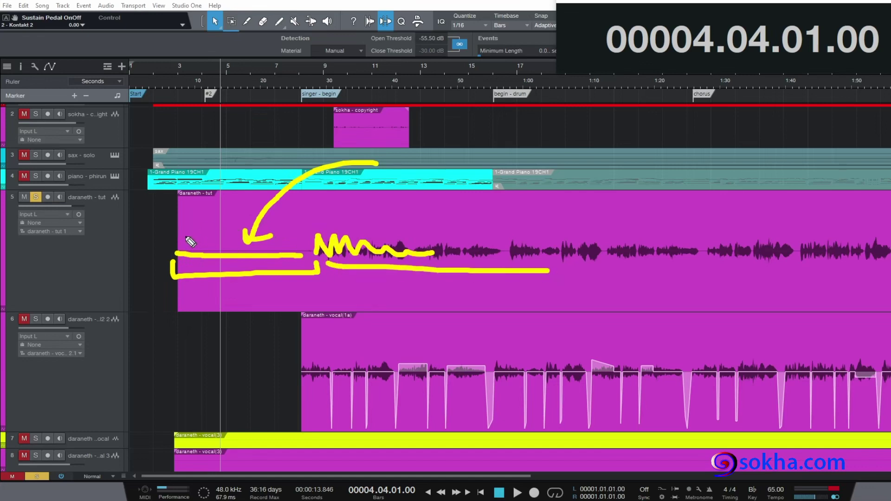
mouse_move(188, 191)
mouse_down()
mouse_move(224, 230)
mouse_move(213, 246)
mouse_move(243, 233)
mouse_up()
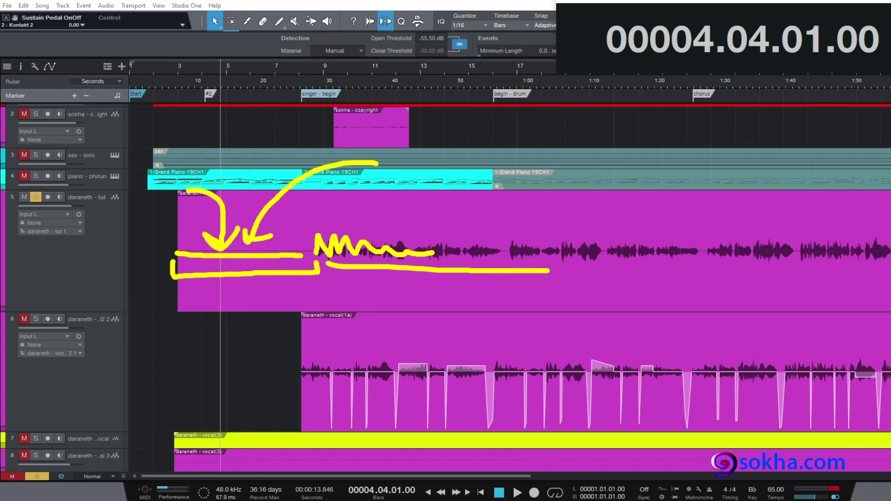
key(Escape)
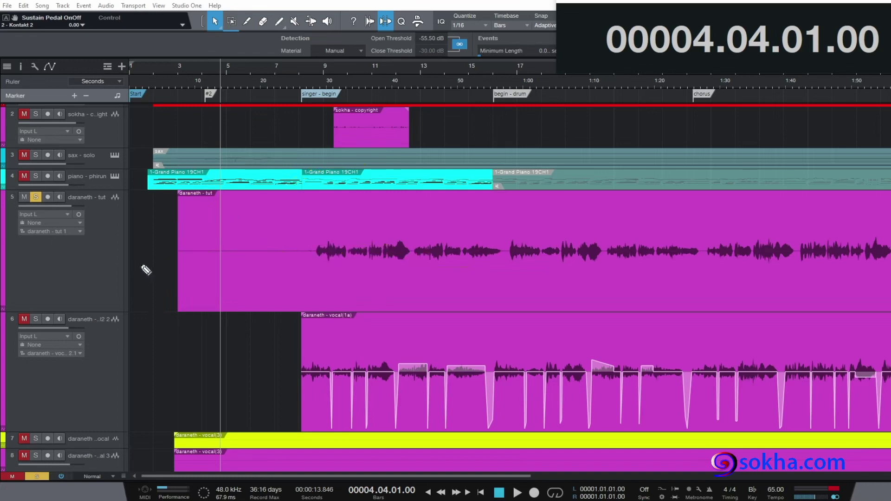
mouse_move(143, 229)
mouse_down()
mouse_move(97, 227)
mouse_move(94, 291)
mouse_move(147, 311)
mouse_move(116, 222)
mouse_up()
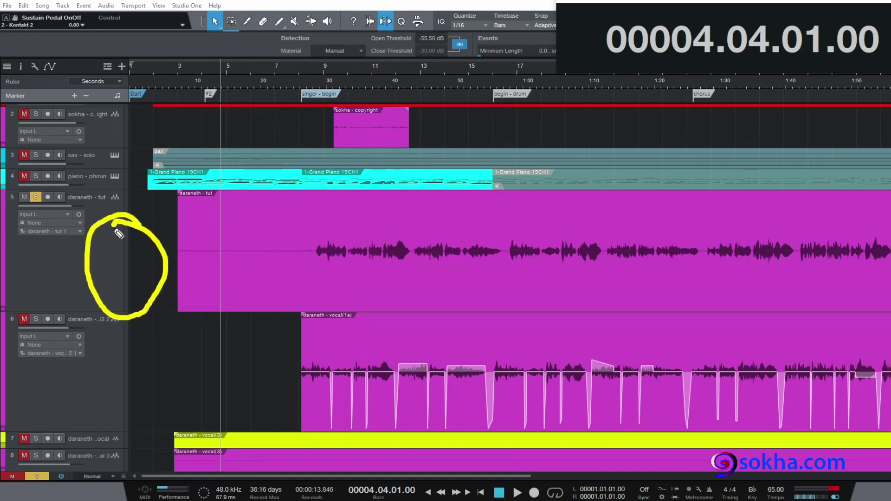
drag(126, 309, 131, 292)
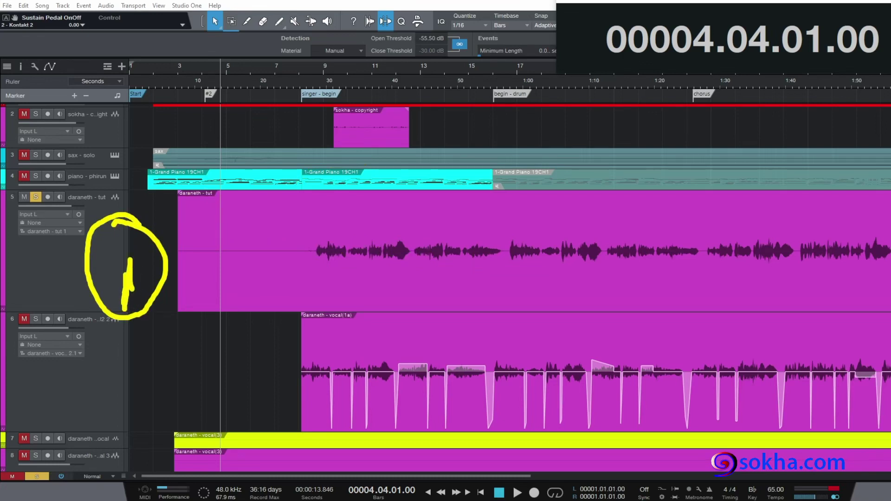
key(Escape)
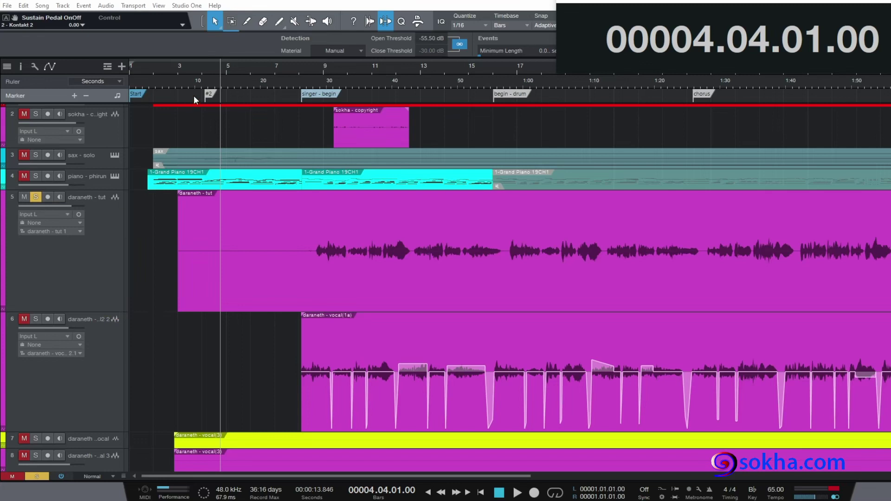
- Play the soloed vocal on track 5 from 3.04.01.00, check its level meter through the intro and singing, and stop in bar 14
click(193, 82)
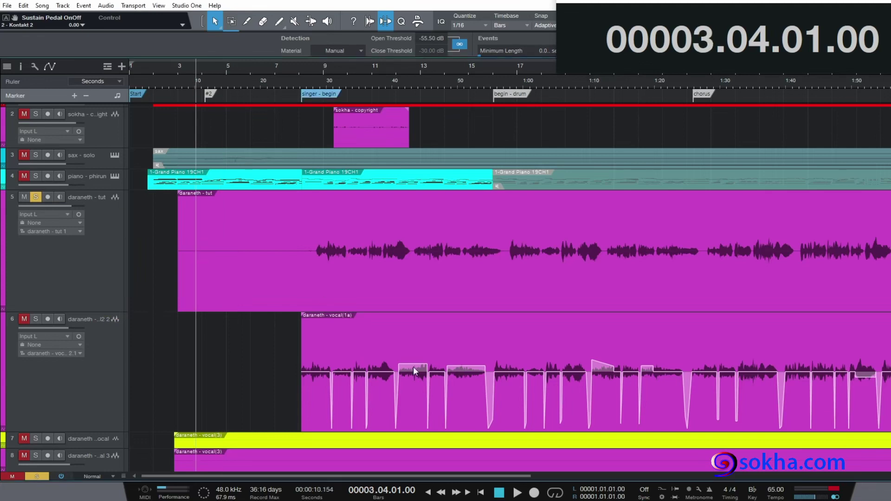
click(516, 493)
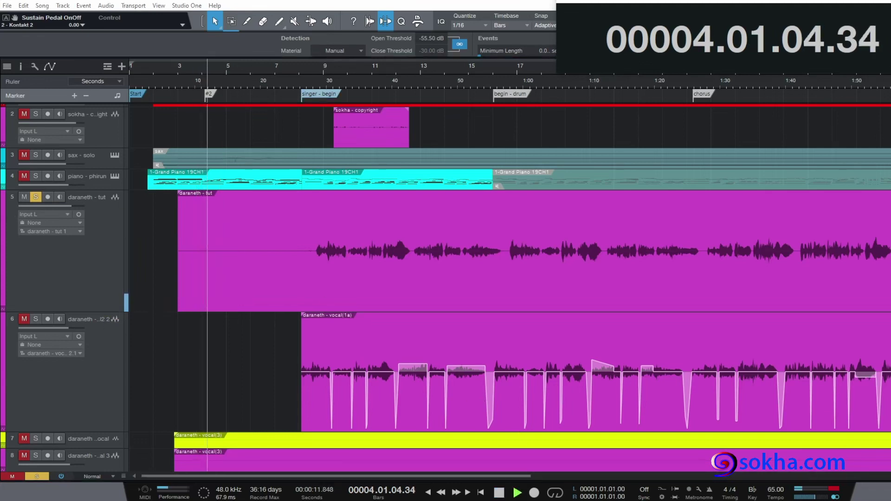
mouse_move(129, 279)
mouse_down()
mouse_move(103, 292)
mouse_move(122, 279)
mouse_up()
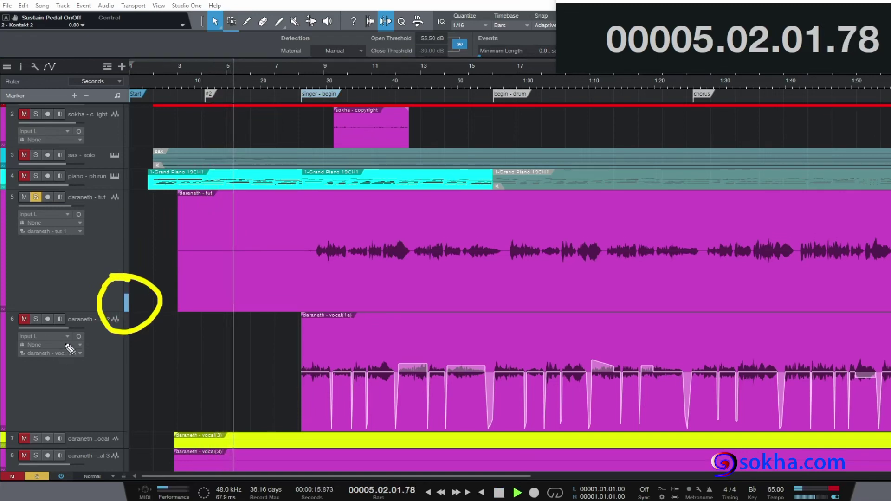
mouse_move(175, 205)
mouse_down()
mouse_move(158, 218)
mouse_move(130, 278)
mouse_move(125, 300)
mouse_move(142, 307)
mouse_up()
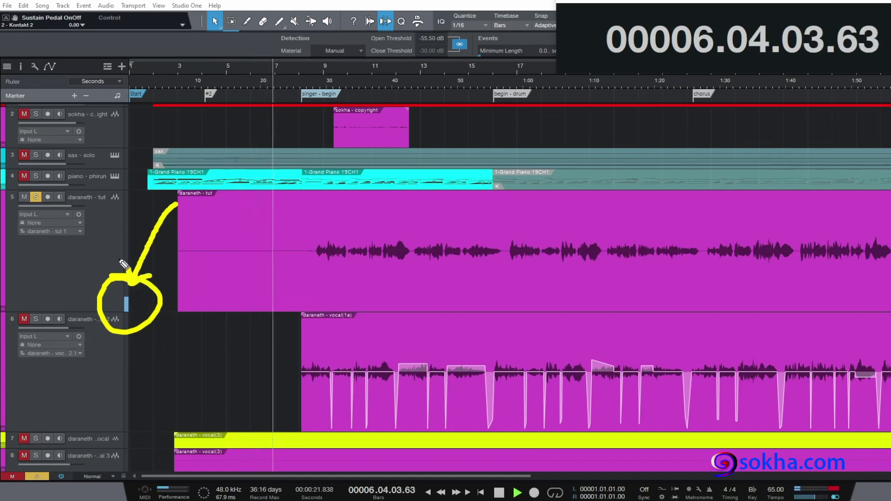
mouse_move(125, 300)
mouse_down()
mouse_move(95, 319)
mouse_move(114, 325)
mouse_up()
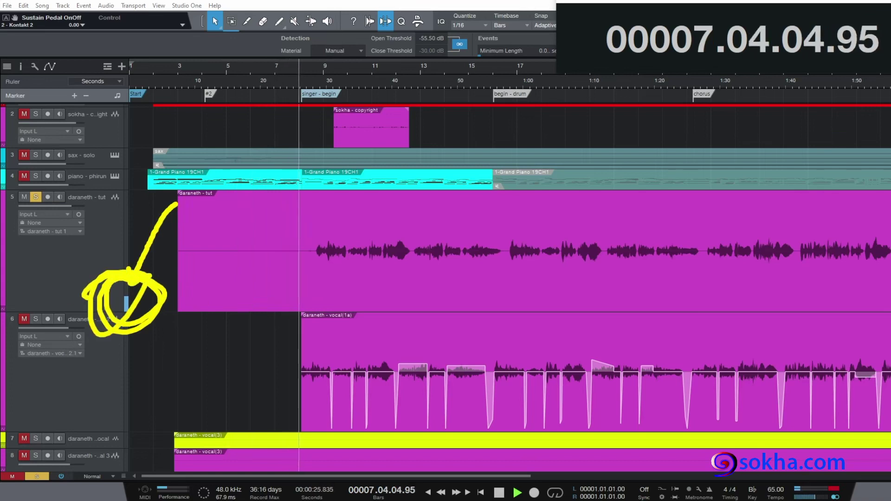
key(Escape)
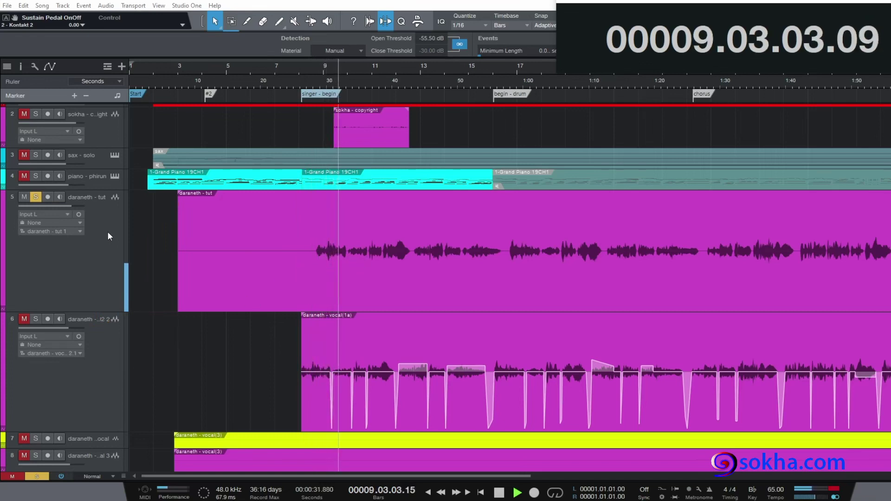
mouse_move(135, 246)
mouse_down()
mouse_move(111, 247)
mouse_move(116, 285)
mouse_move(131, 242)
mouse_up()
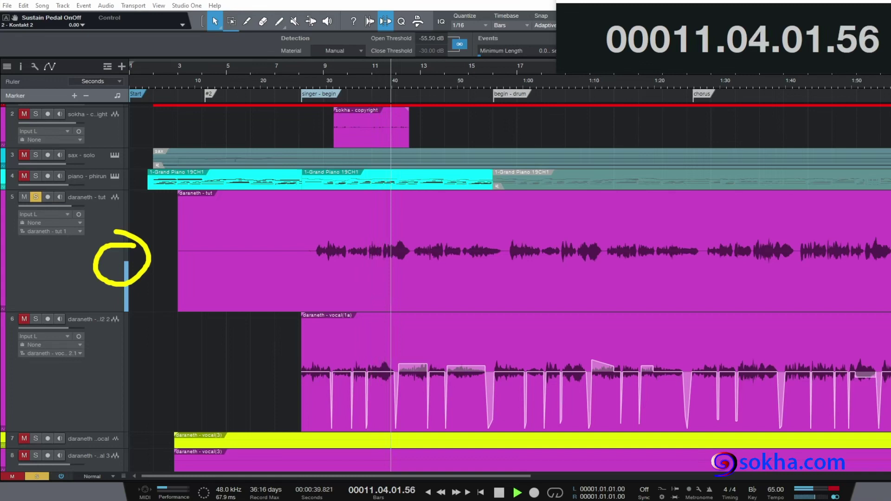
key(Escape)
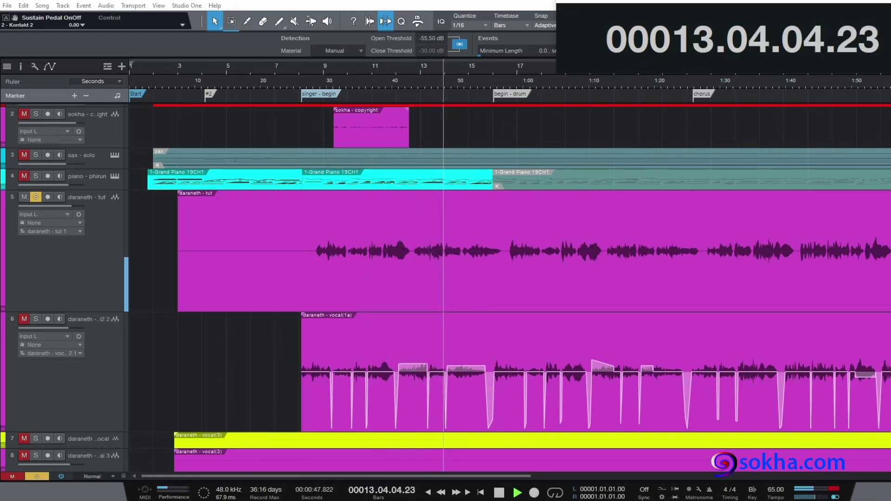
click(499, 493)
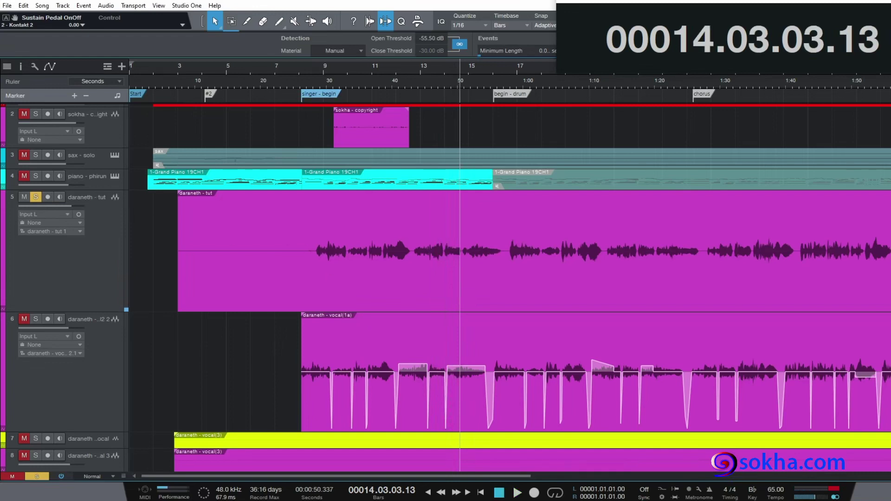
drag(169, 261, 305, 259)
drag(171, 262, 274, 262)
mouse_move(312, 239)
mouse_down()
mouse_move(328, 228)
mouse_move(449, 221)
mouse_up()
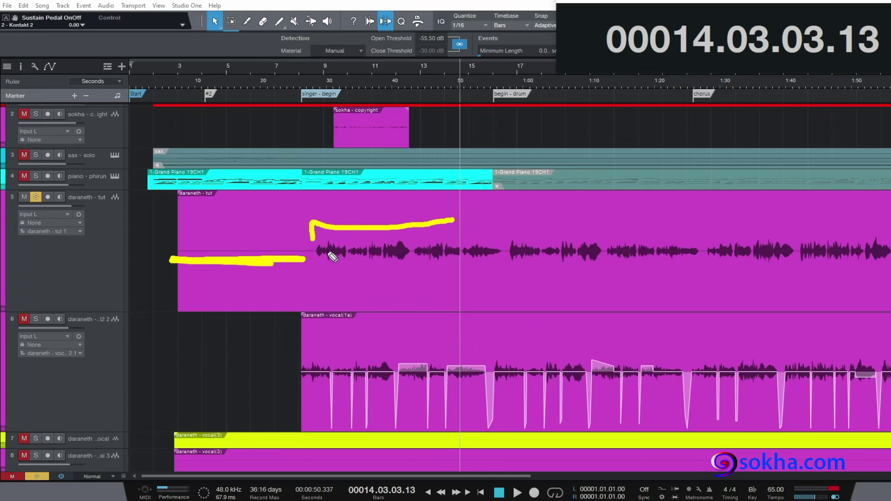
mouse_move(325, 251)
mouse_down()
mouse_move(521, 256)
mouse_move(507, 260)
mouse_move(664, 254)
mouse_up()
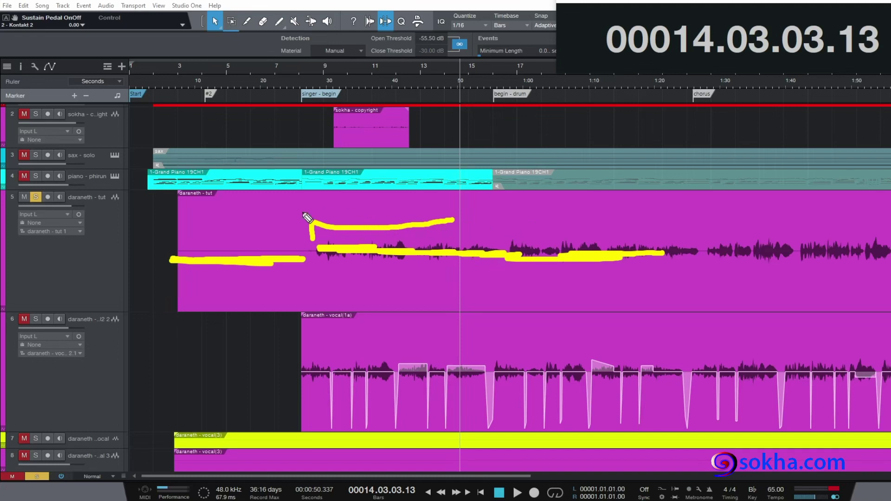
drag(186, 241, 287, 245)
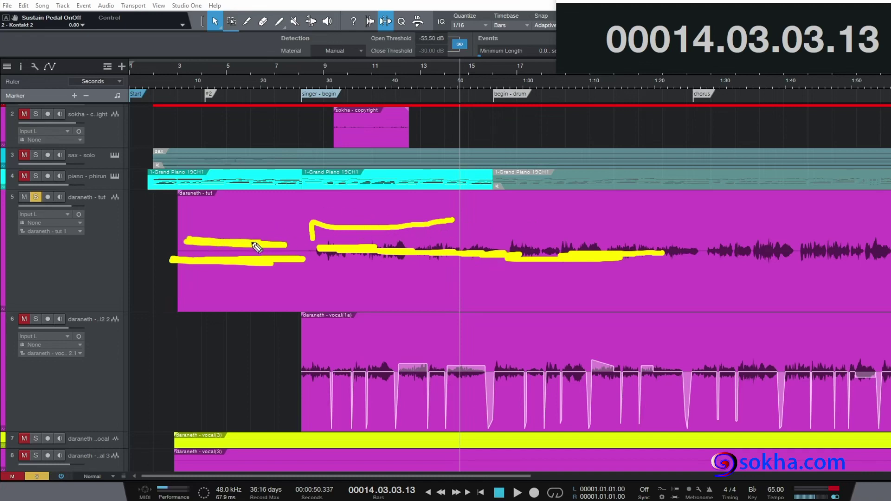
mouse_move(171, 253)
mouse_down()
mouse_move(215, 258)
mouse_move(223, 286)
mouse_move(243, 285)
mouse_move(291, 246)
mouse_up()
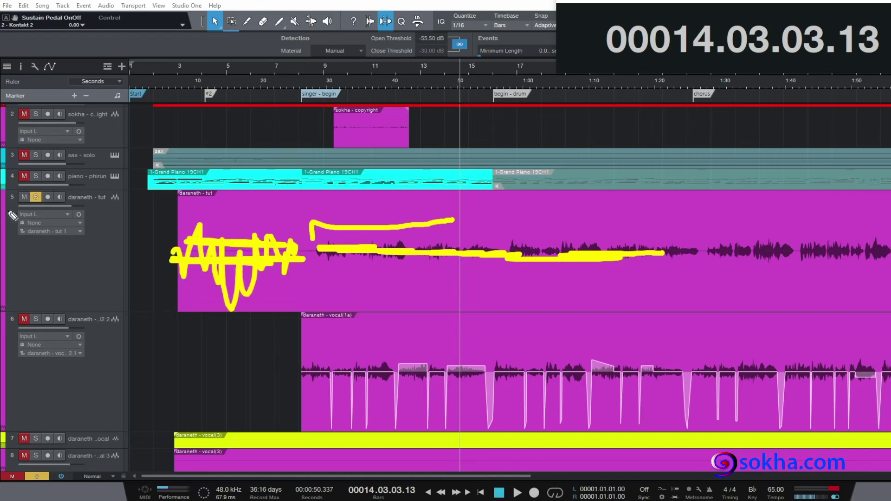
key(Escape)
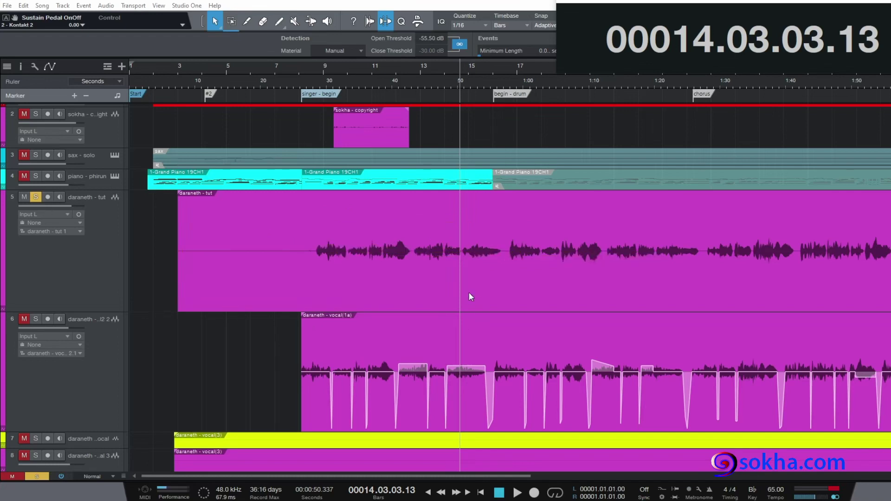
- Switch the solo from the raw vocal on track 5 to the edited vocal on track 6
click(36, 318)
click(35, 197)
mouse_move(179, 346)
mouse_down()
mouse_move(305, 347)
mouse_move(272, 362)
mouse_up()
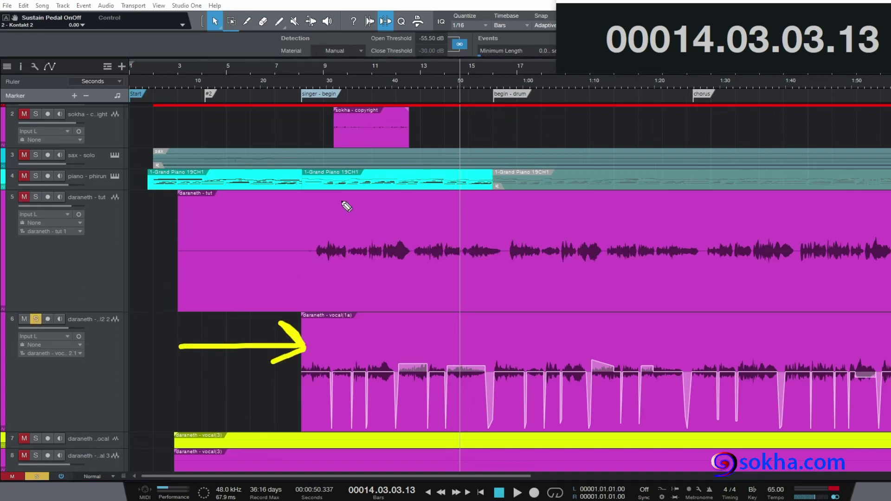
mouse_move(245, 265)
mouse_down()
mouse_move(256, 238)
mouse_move(273, 231)
mouse_move(232, 204)
mouse_move(292, 189)
mouse_move(280, 173)
mouse_up()
mouse_move(319, 219)
mouse_down()
mouse_move(335, 198)
mouse_move(314, 218)
mouse_move(364, 218)
mouse_up()
mouse_move(213, 404)
mouse_down()
mouse_move(201, 353)
mouse_move(250, 371)
mouse_up()
mouse_move(248, 387)
mouse_down()
mouse_move(255, 404)
mouse_move(278, 369)
mouse_up()
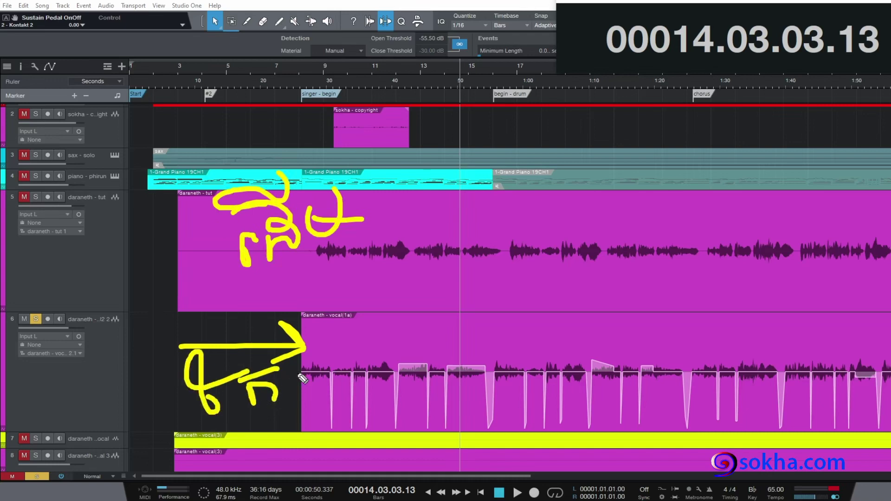
mouse_move(332, 392)
mouse_down()
mouse_move(760, 382)
mouse_move(533, 393)
mouse_move(775, 391)
mouse_up()
drag(695, 402, 841, 394)
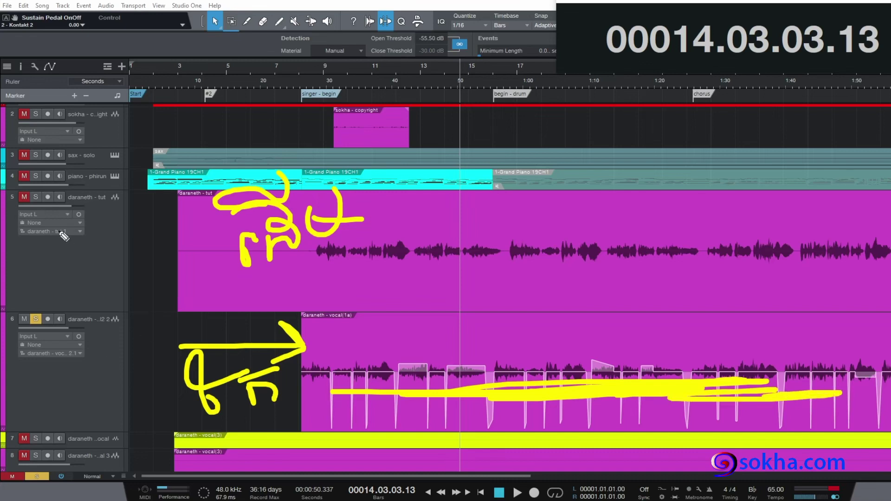
key(Escape)
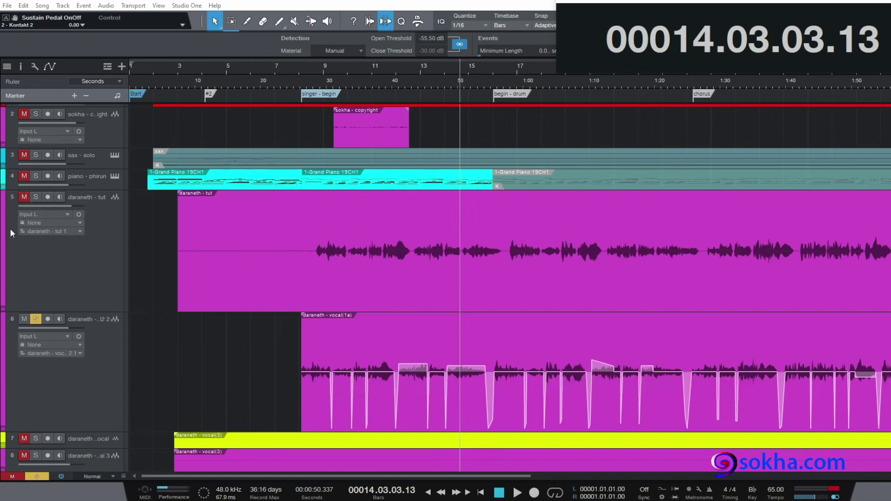
drag(224, 212, 209, 262)
mouse_move(206, 352)
mouse_down()
mouse_move(219, 387)
mouse_move(262, 393)
mouse_up()
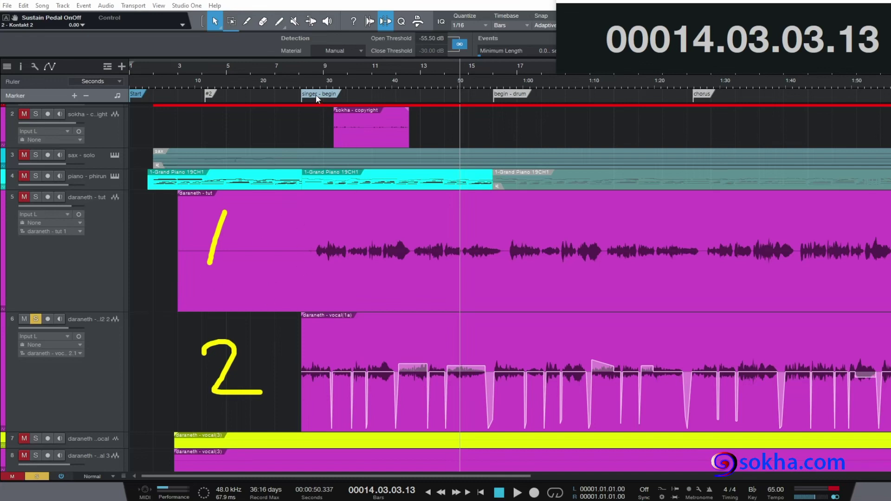
- Audition the soloed vocal on track 6 from just before the "singer - begin" marker and stop at the end of bar 15
click(305, 82)
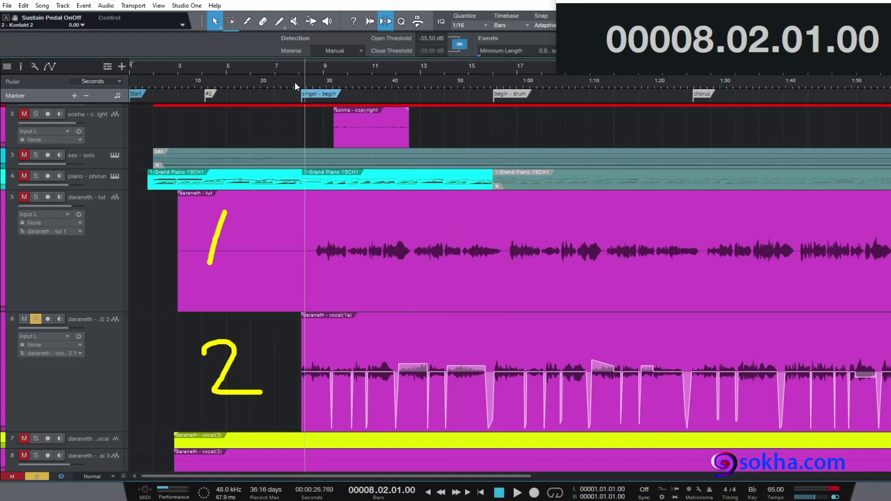
click(294, 82)
key(space)
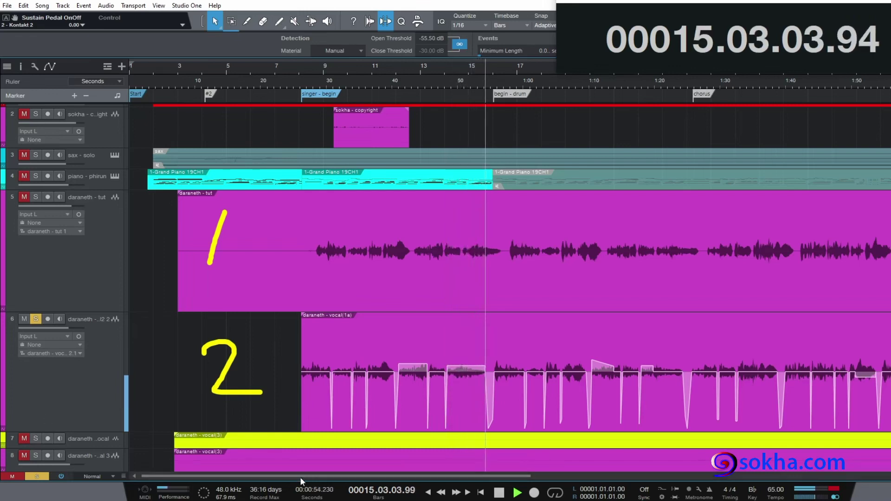
click(498, 492)
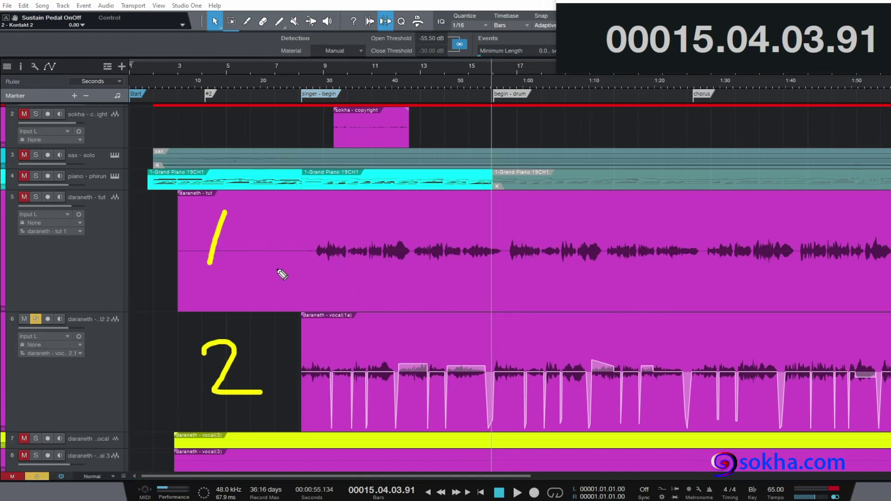
- Mark the silent intro and sung phrases on track 5 with the screen pen, sketch a falling level curve above them, and clear the marks
mouse_move(180, 257)
mouse_down()
mouse_move(180, 281)
mouse_move(318, 277)
mouse_move(317, 260)
mouse_up()
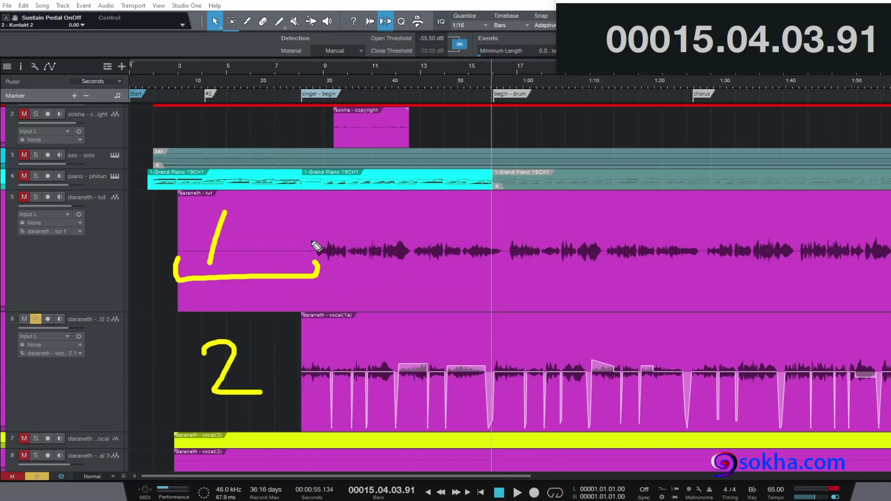
drag(311, 237, 407, 232)
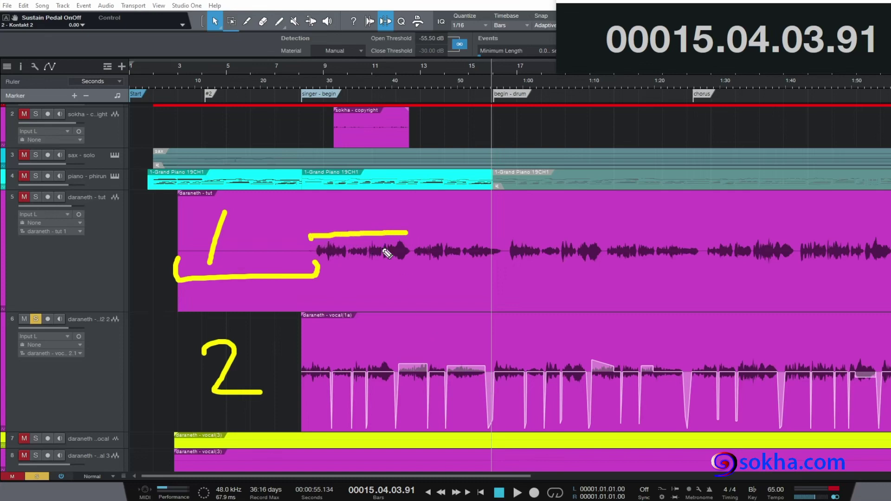
mouse_move(320, 271)
mouse_down()
mouse_move(398, 266)
mouse_move(389, 235)
mouse_move(404, 268)
mouse_move(377, 230)
mouse_move(342, 251)
mouse_move(369, 245)
mouse_up()
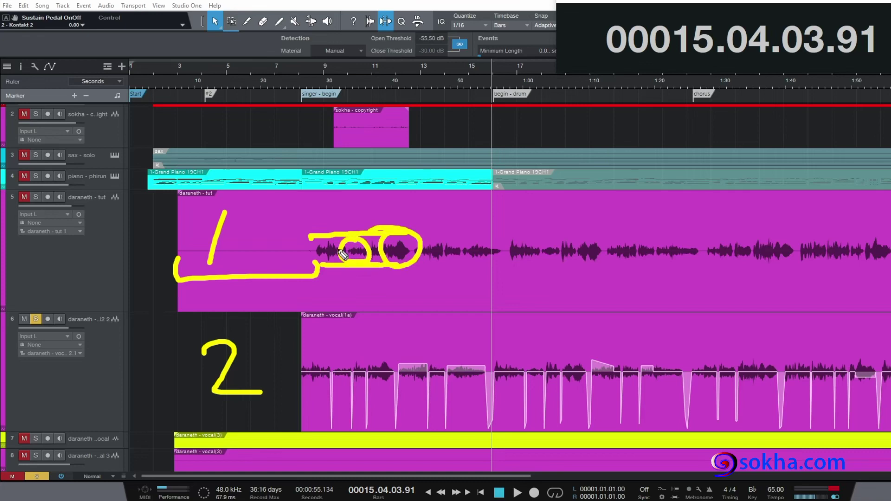
drag(423, 263, 452, 262)
drag(463, 261, 500, 261)
drag(508, 264, 889, 261)
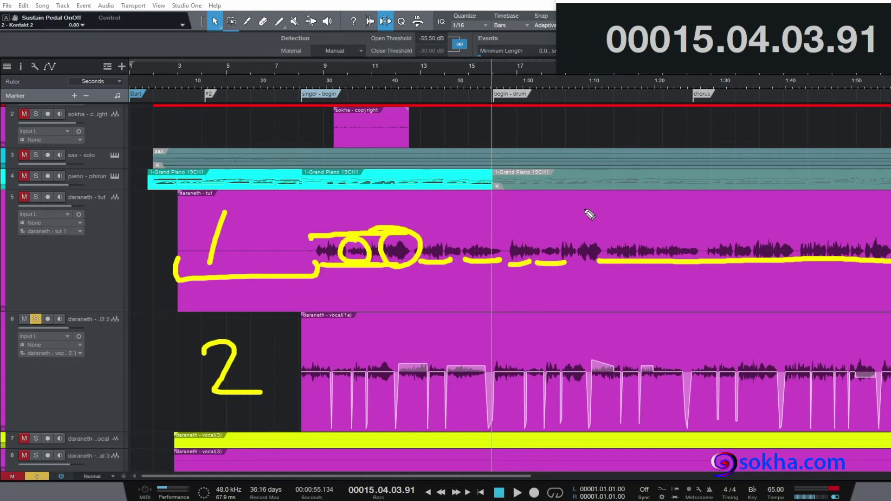
mouse_move(443, 214)
mouse_down()
mouse_move(465, 196)
mouse_move(542, 197)
mouse_move(571, 199)
mouse_move(599, 232)
mouse_move(717, 229)
mouse_up()
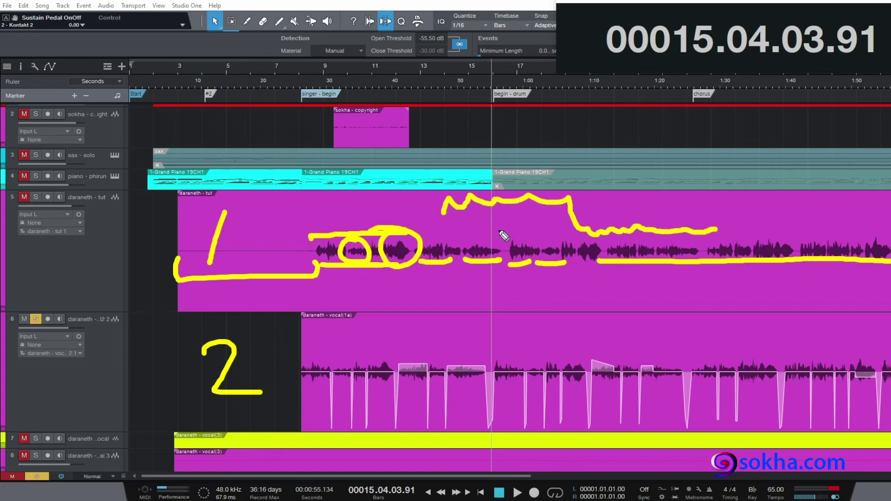
key(e)
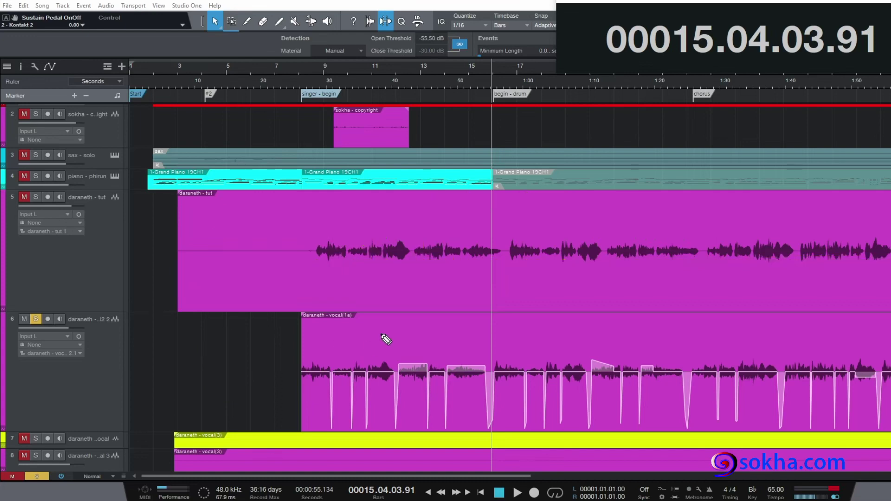
- Point arrows at track 6 and four of its gain envelope adjustments, circle track 5's silent gap near bar 16, and clear the marks
drag(172, 366, 280, 367)
mouse_move(244, 344)
mouse_down()
mouse_move(279, 367)
mouse_move(228, 398)
mouse_up()
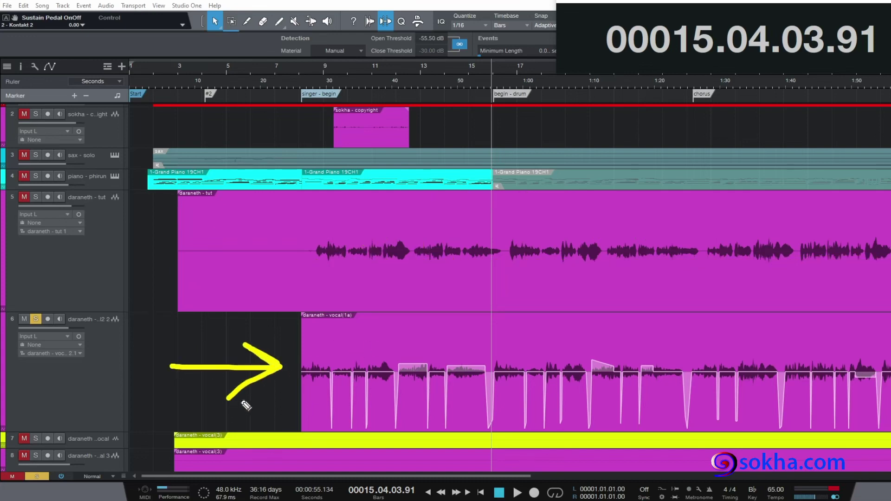
mouse_move(445, 296)
mouse_down()
mouse_move(419, 315)
mouse_move(412, 353)
mouse_move(408, 344)
mouse_move(427, 333)
mouse_up()
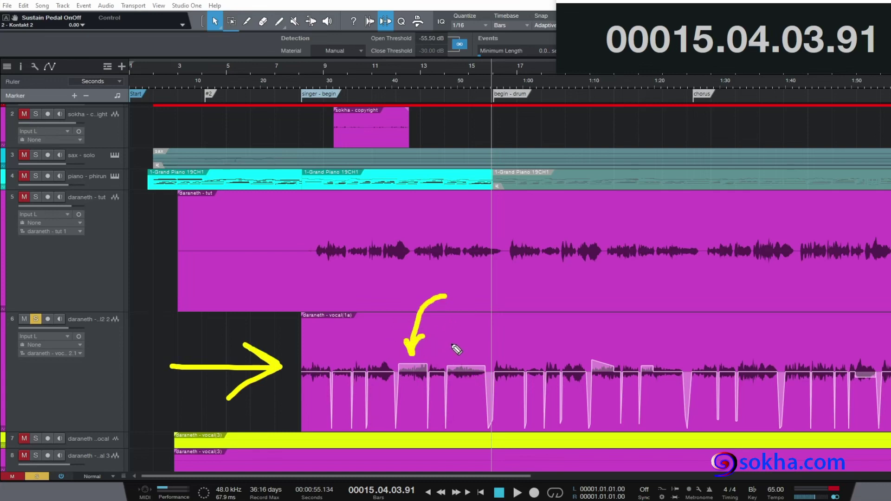
mouse_move(490, 296)
mouse_down()
mouse_move(470, 342)
mouse_move(485, 349)
mouse_up()
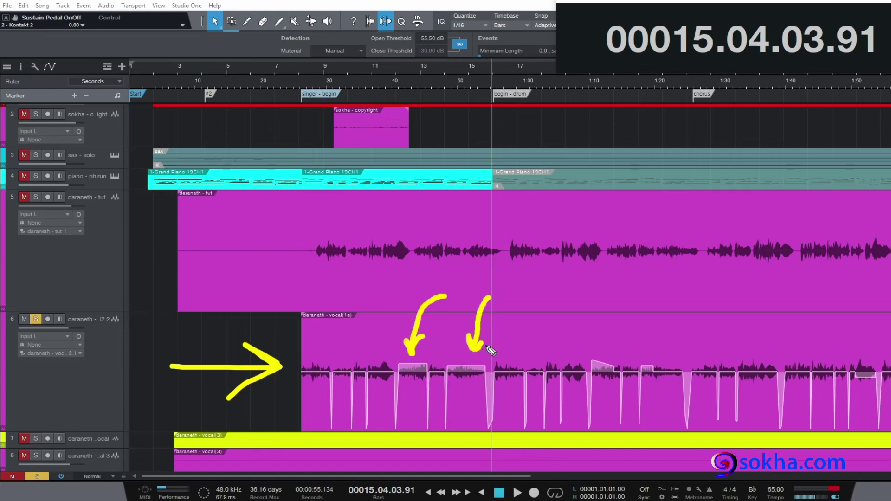
mouse_move(624, 305)
mouse_down()
mouse_move(600, 356)
mouse_move(611, 351)
mouse_up()
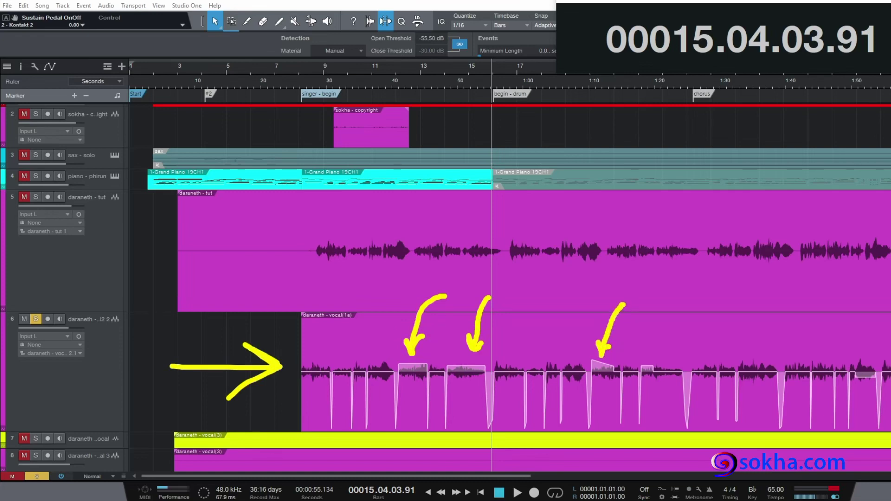
mouse_move(881, 295)
mouse_down()
mouse_move(862, 363)
mouse_move(858, 356)
mouse_move(875, 361)
mouse_up()
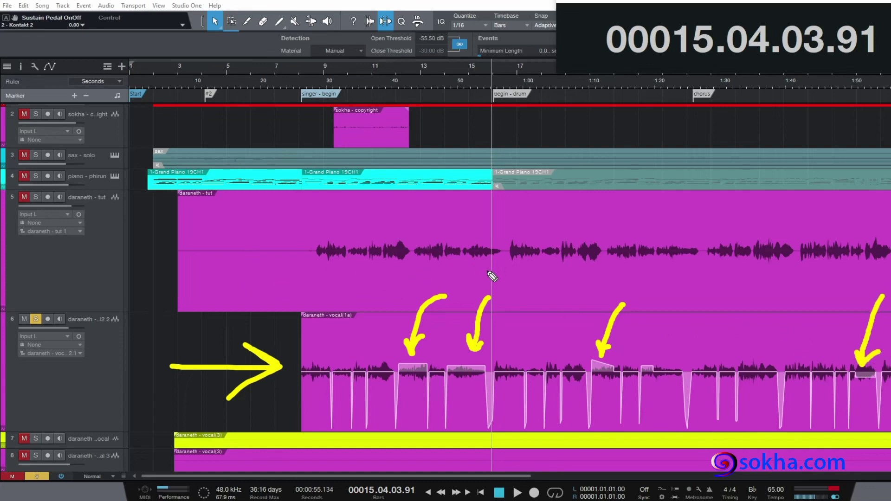
drag(503, 236, 505, 235)
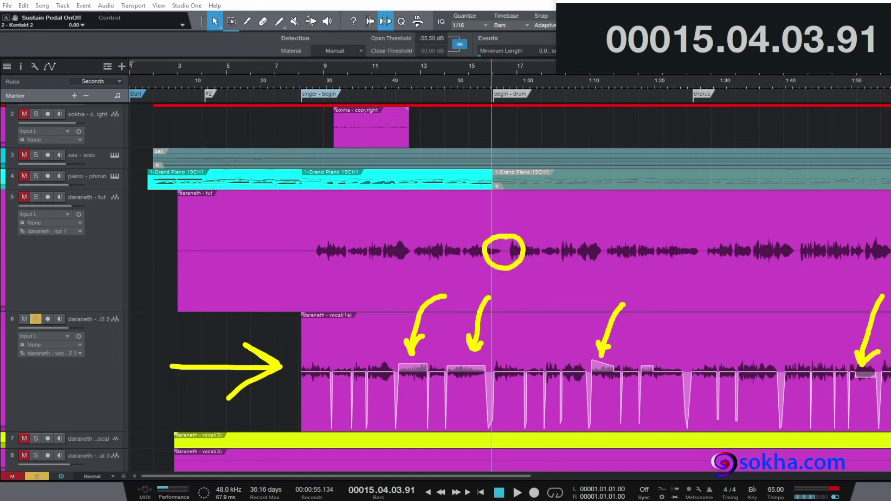
key(Escape)
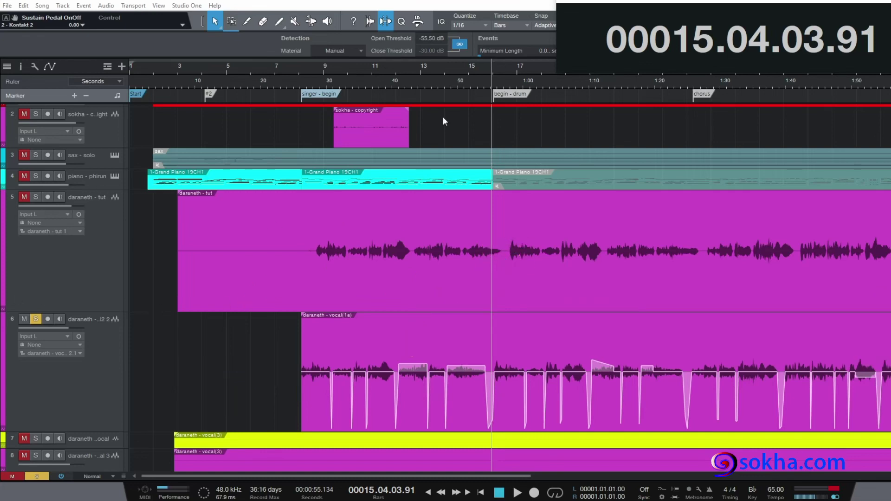
- Underline the phrases around track 6's gain dip before the "begin - drum" marker in close-up, circle the dip, and clear the marks
drag(458, 79, 469, 117)
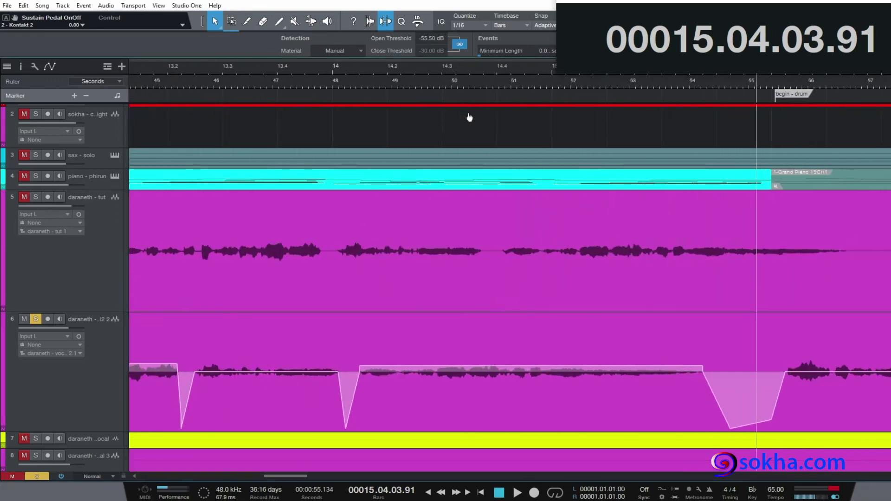
scroll(720, 88, right, 3)
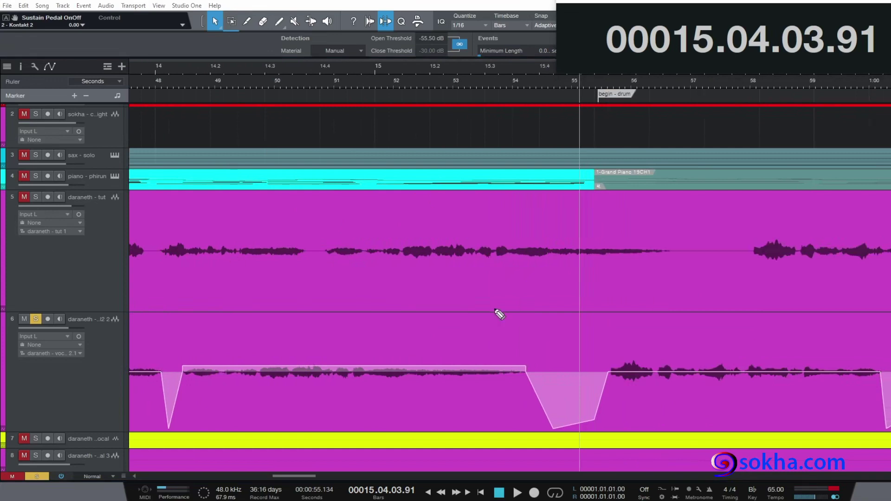
drag(344, 390, 493, 392)
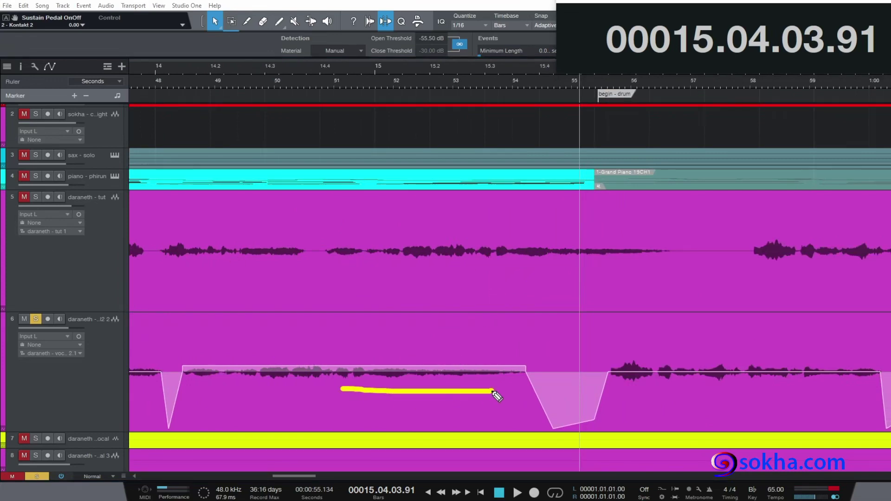
drag(616, 387, 776, 389)
mouse_move(570, 339)
mouse_down()
mouse_move(510, 445)
mouse_move(538, 340)
mouse_up()
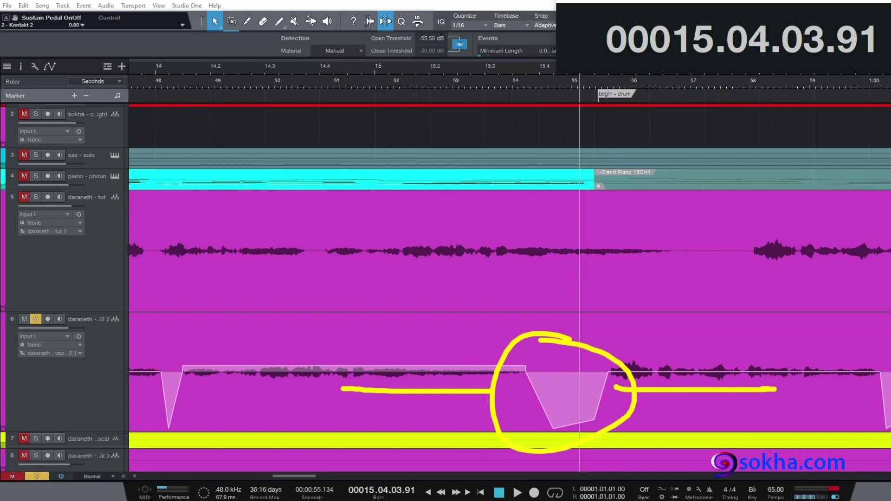
key(Escape)
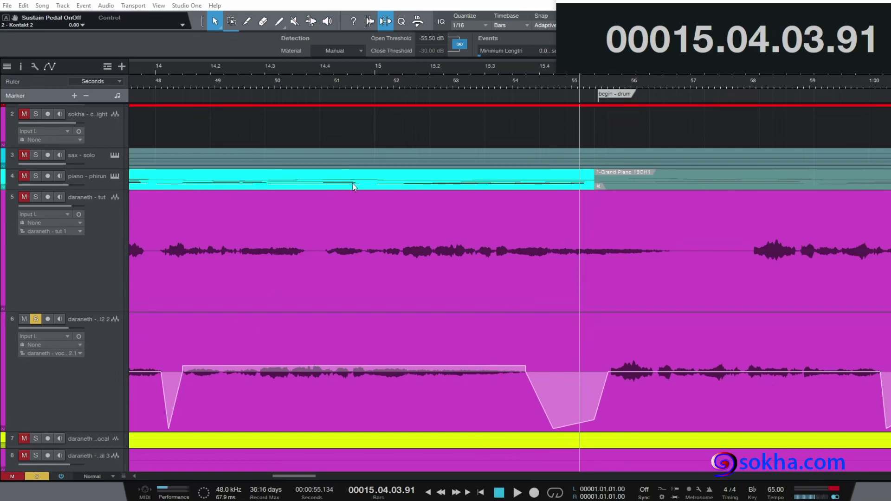
- Mark a listening range around the circled gain dip on track 6, play from 14.03.03.00 through it, and stop in bar 17
click(299, 74)
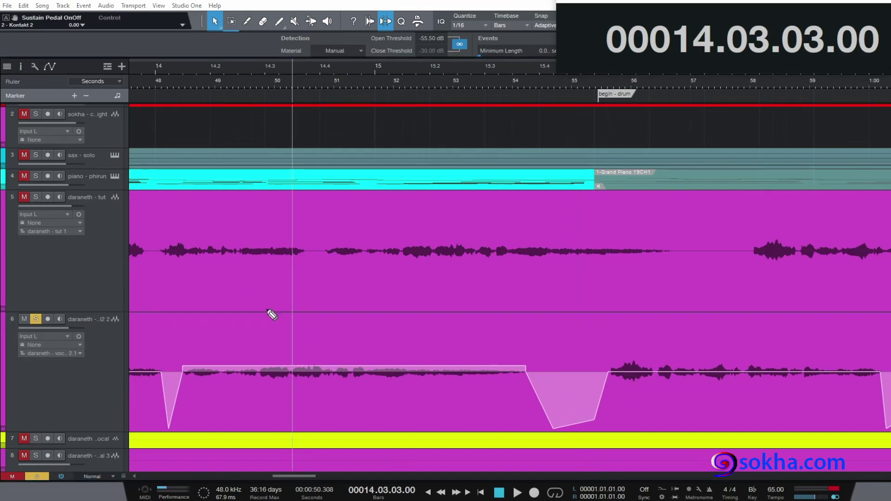
drag(282, 341, 295, 305)
drag(765, 299, 754, 333)
mouse_move(592, 343)
mouse_down()
mouse_move(504, 343)
mouse_move(489, 420)
mouse_move(629, 430)
mouse_move(535, 334)
mouse_move(477, 421)
mouse_move(636, 344)
mouse_move(466, 342)
mouse_up()
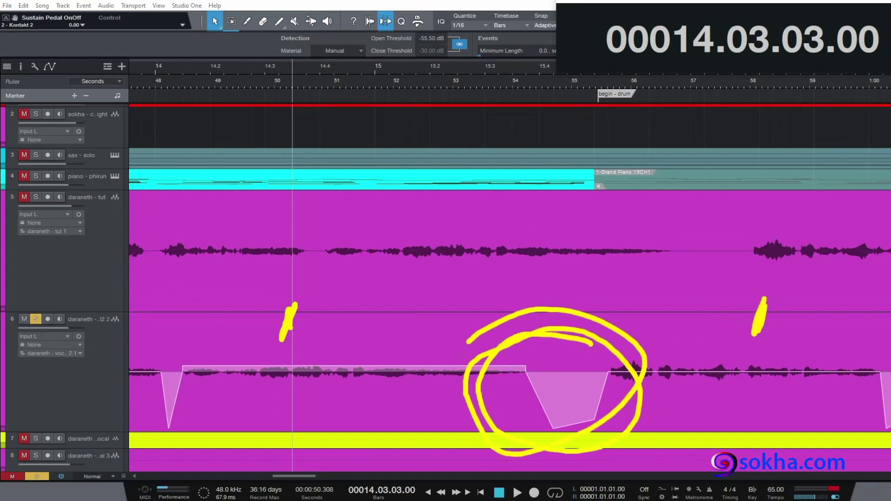
click(517, 493)
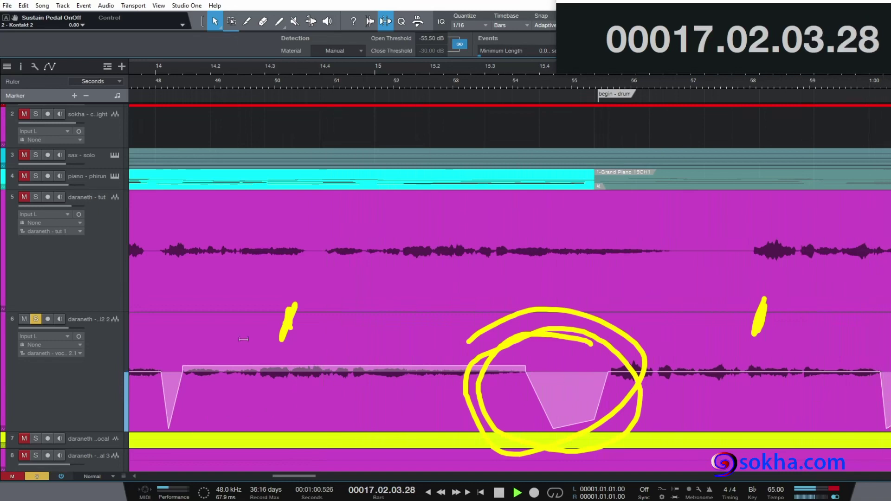
key(space)
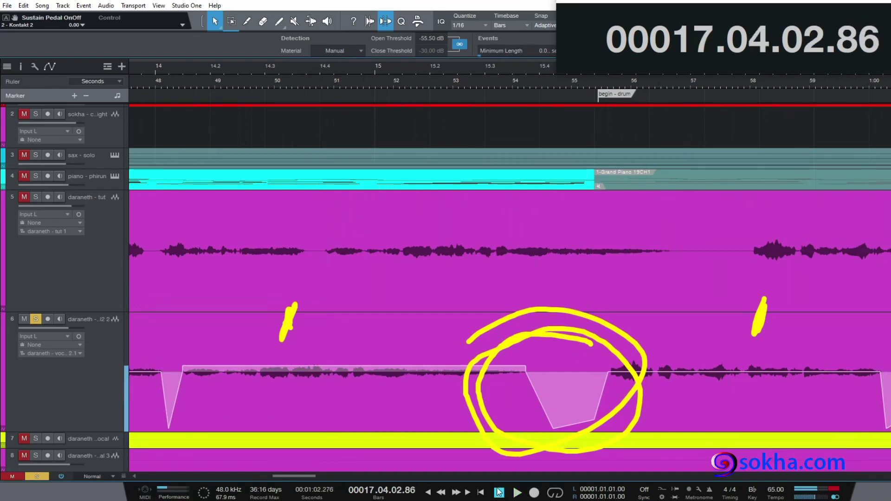
- Clear the old marks, circle the two short pauses between phrases on track 5 around bar 14, and clear those circles
drag(472, 84, 481, 80)
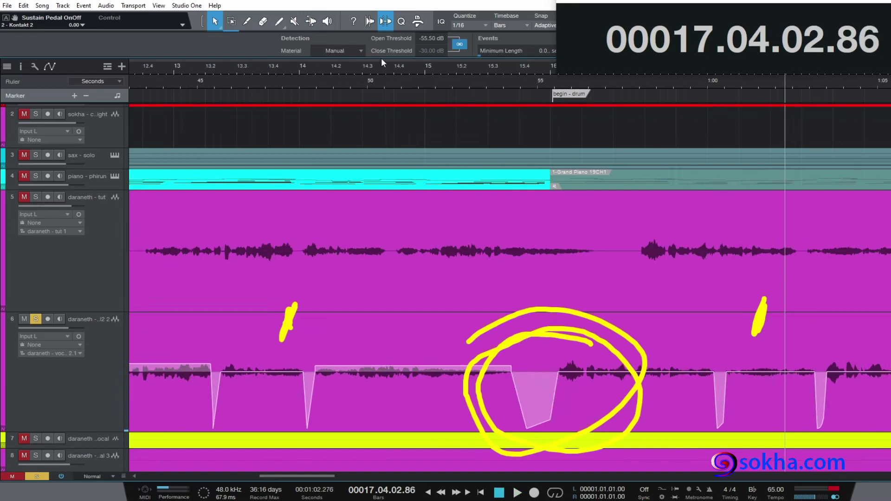
drag(344, 70, 413, 93)
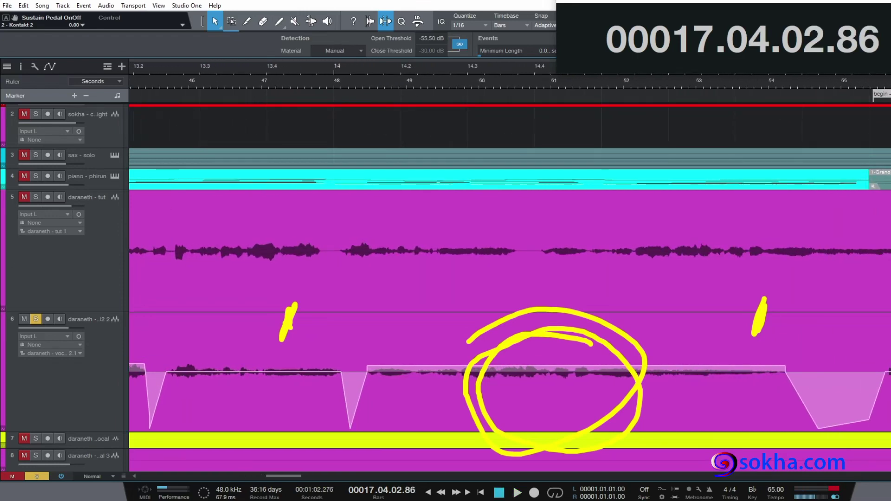
key(Escape)
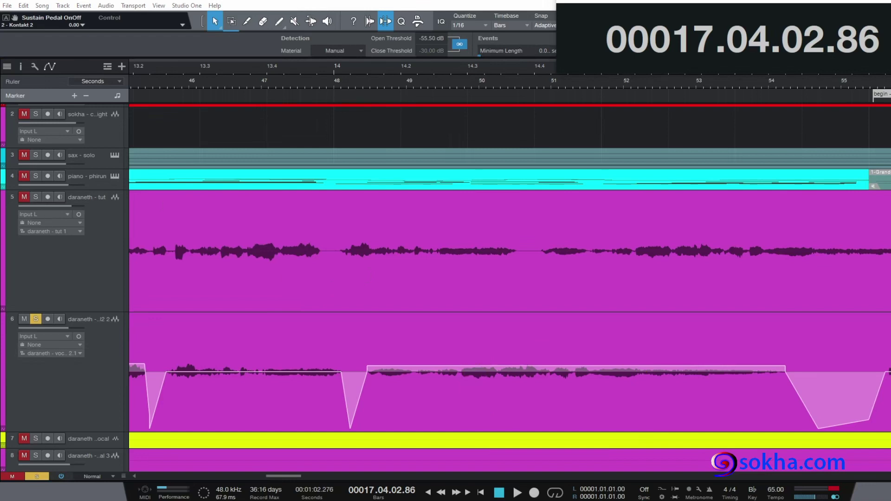
mouse_move(330, 236)
mouse_down()
mouse_move(324, 267)
mouse_move(327, 233)
mouse_up()
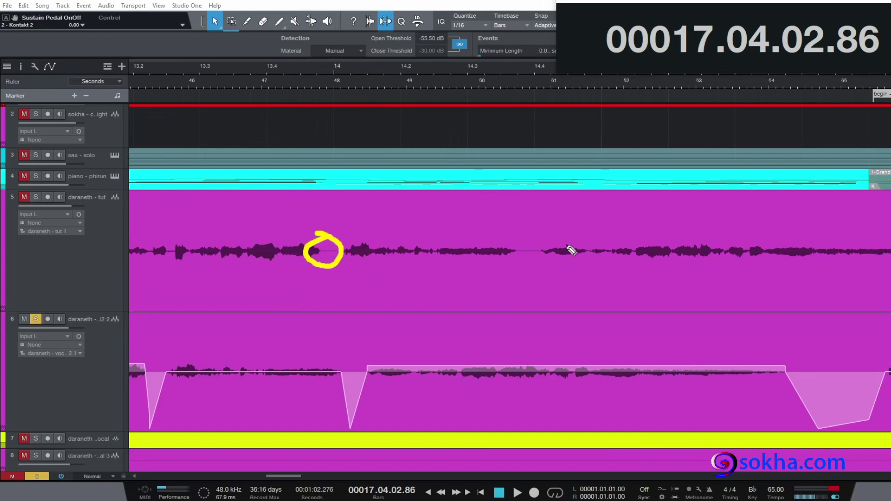
mouse_move(525, 240)
mouse_down()
mouse_move(555, 259)
mouse_move(519, 254)
mouse_up()
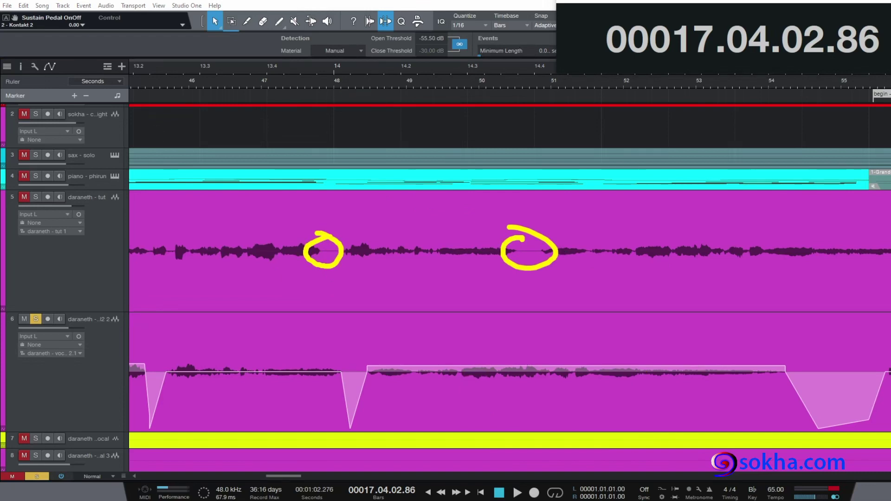
key(Escape)
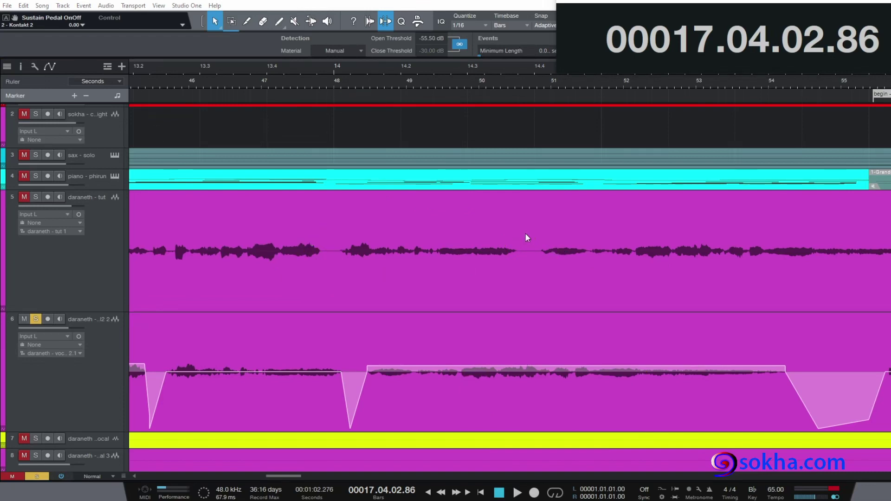
- Switch the solo from the edited vocal on track 6 to the raw vocal on track 5, leaving track 6 muted
drag(510, 79, 504, 74)
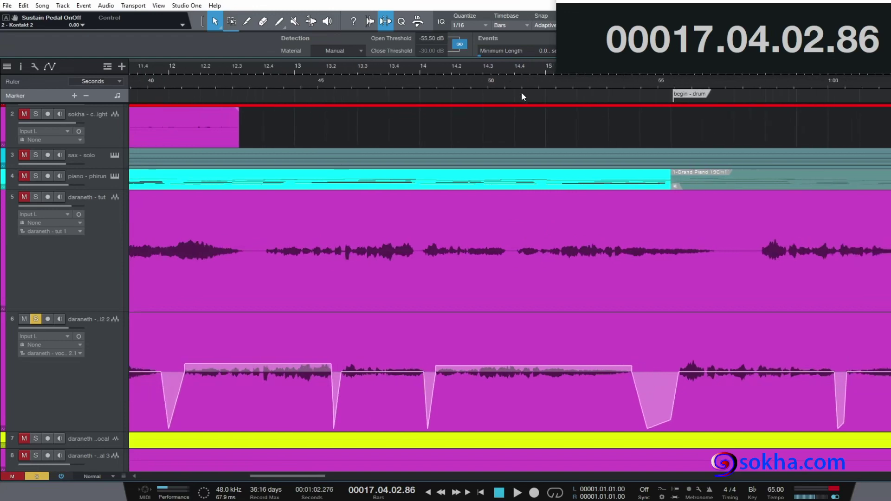
drag(505, 73, 313, 69)
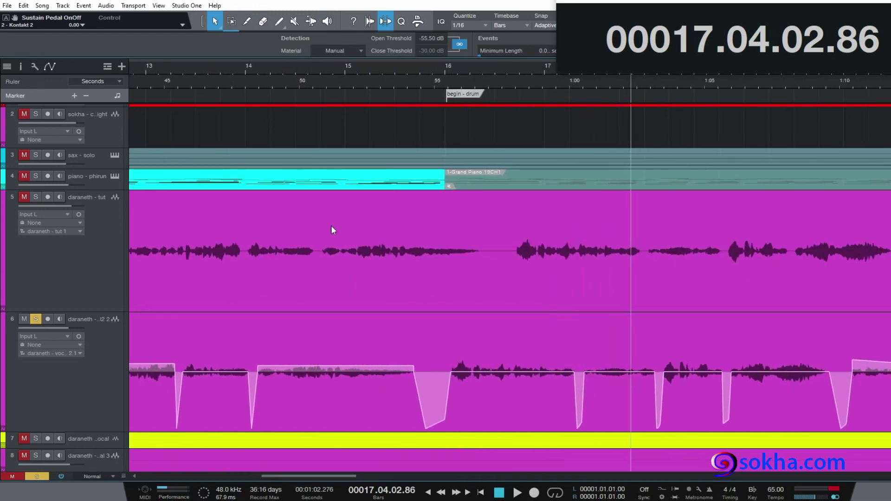
click(36, 319)
click(24, 318)
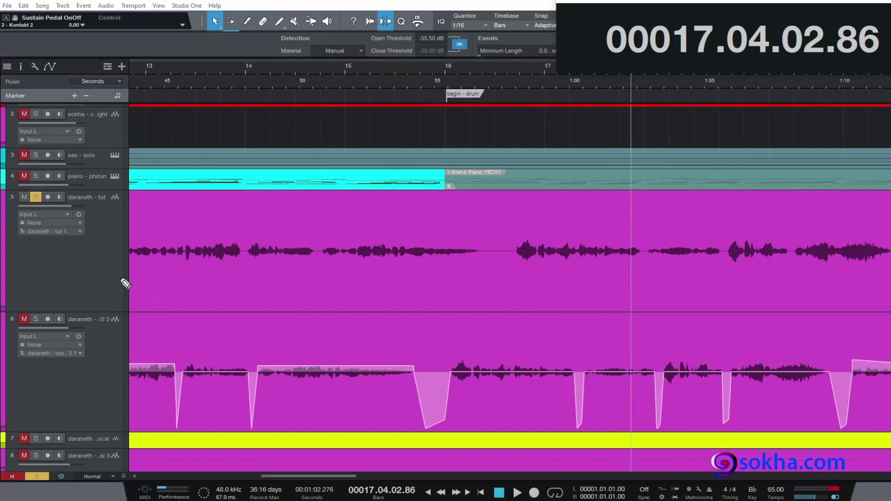
- Circle the level meter area beside track 5, bracket its silent gap after bar 16, and underline the short pause before bar 15
drag(123, 266, 113, 281)
mouse_move(474, 257)
mouse_down()
mouse_move(476, 266)
mouse_move(527, 267)
mouse_move(526, 258)
mouse_up()
mouse_move(307, 261)
mouse_down()
mouse_move(334, 262)
mouse_move(315, 263)
mouse_up()
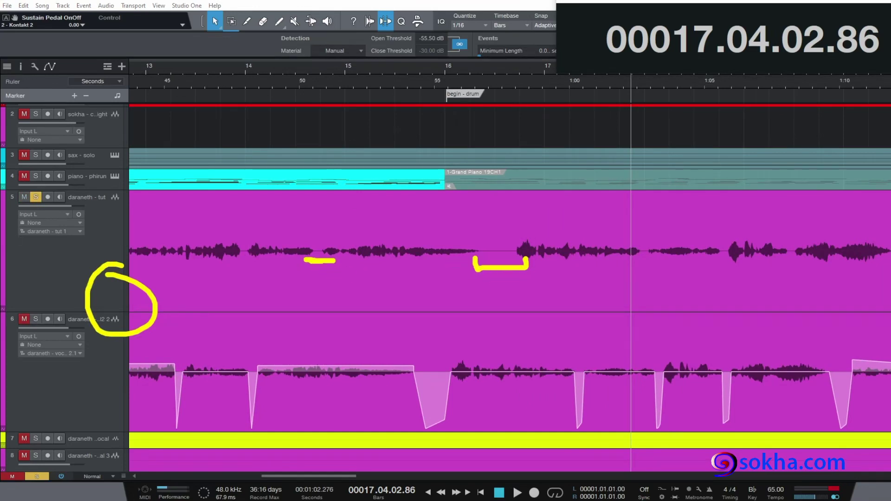
- Clear the old marks, place the playback position at 13.03.04.00, and mark three silent gaps and the level meter area on track 5
key(Escape)
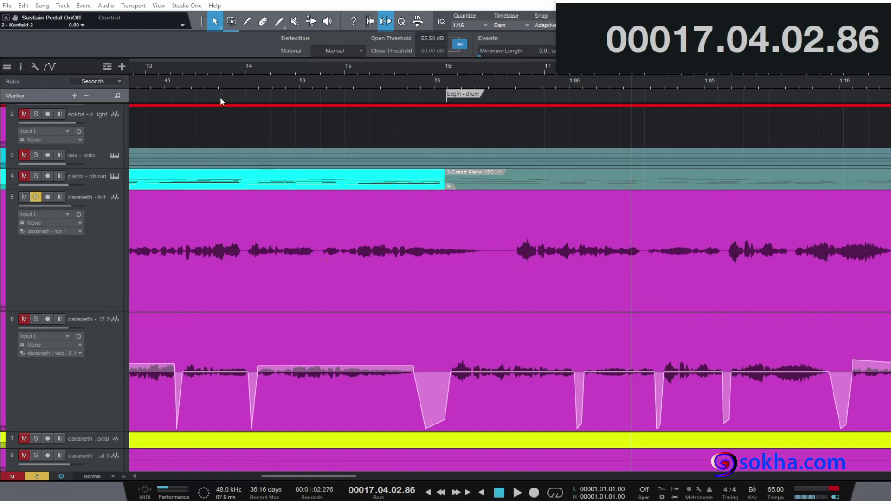
click(215, 85)
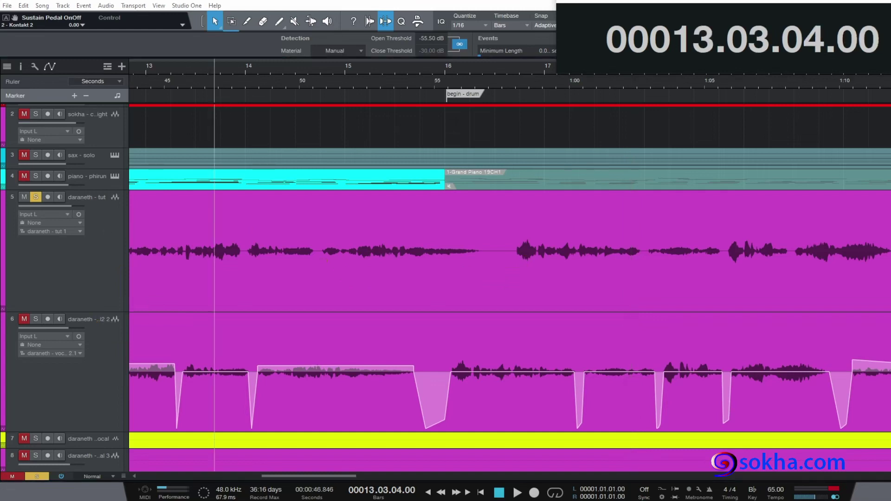
drag(230, 264, 321, 261)
drag(460, 266, 537, 265)
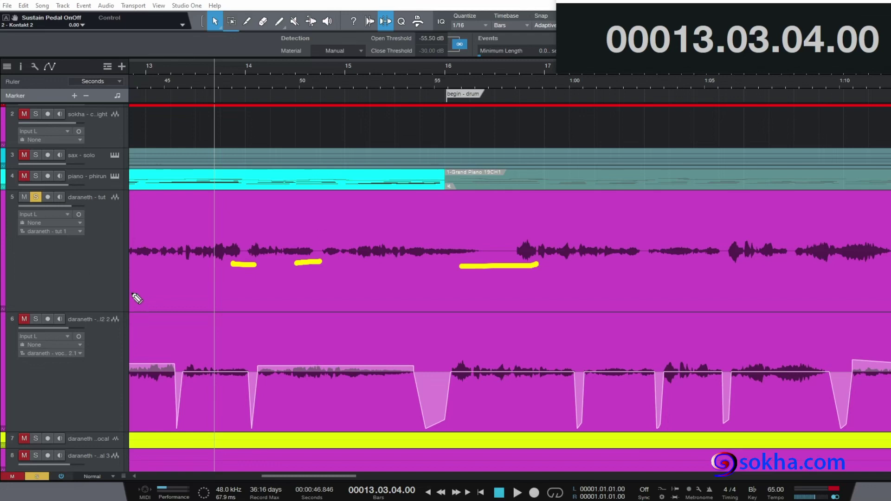
mouse_move(119, 263)
mouse_down()
mouse_move(141, 318)
mouse_move(97, 308)
mouse_up()
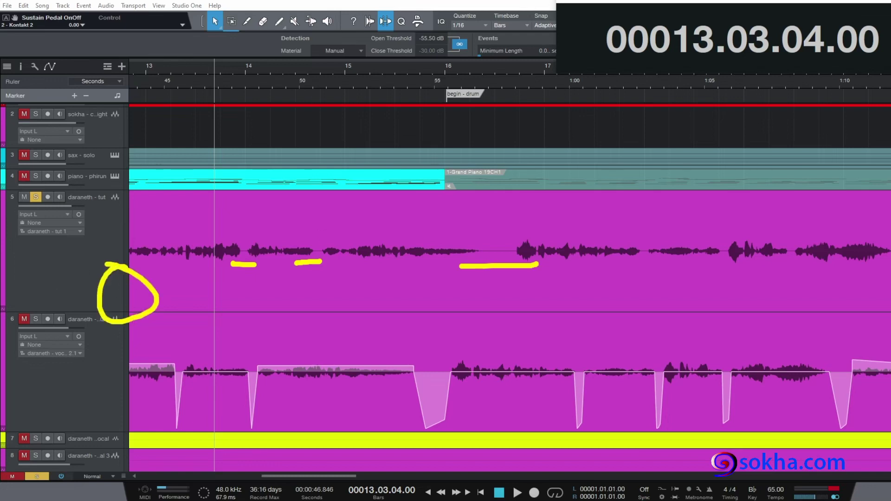
- Select the raw vocal on track 5, play from 13.03.04.00 through the underlined gaps, and stop in bar 17
click(118, 299)
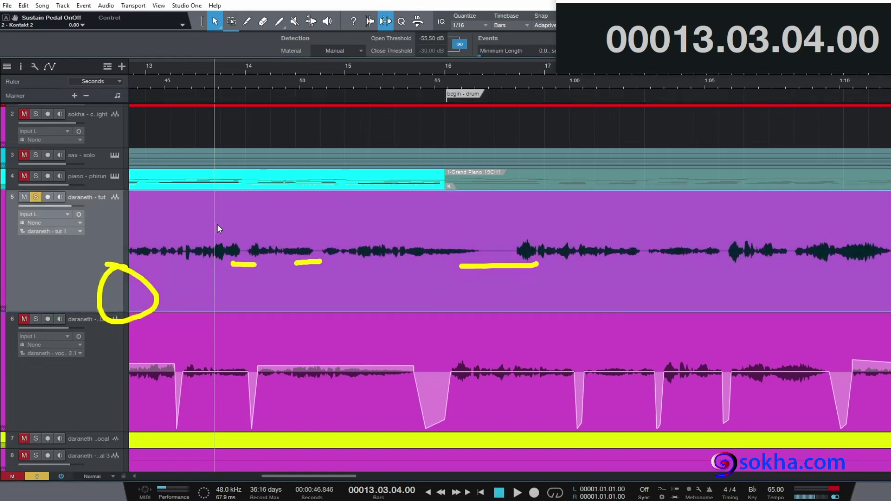
click(518, 492)
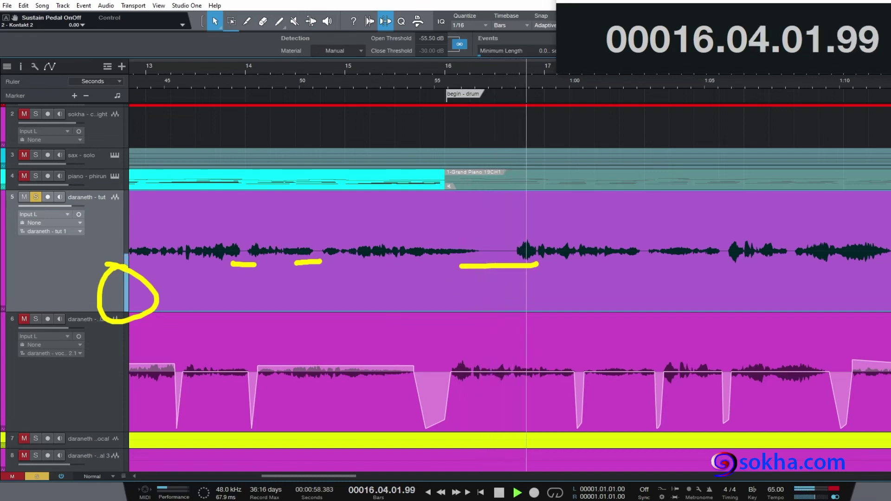
key(space)
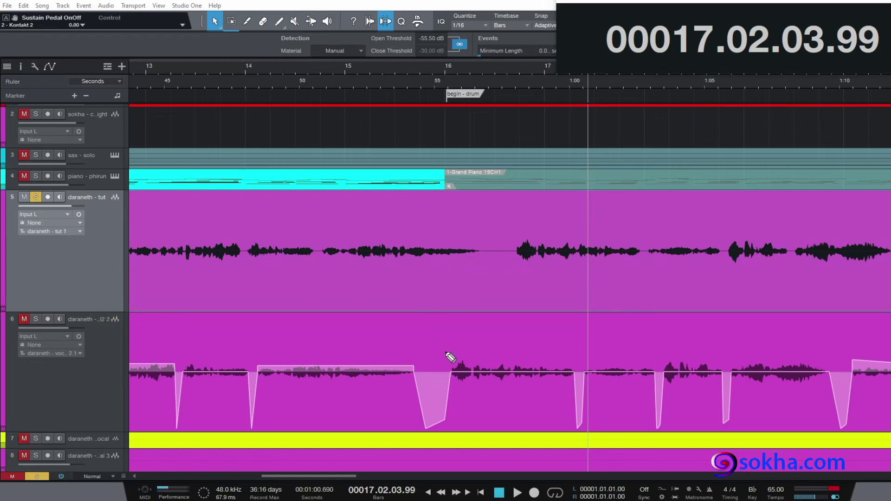
- Circle six gain dips on track 6 from around bar 14 to the end of the visible range, and clear the circles
mouse_move(445, 358)
mouse_down()
mouse_move(408, 441)
mouse_move(439, 352)
mouse_up()
mouse_move(586, 346)
mouse_down()
mouse_move(609, 369)
mouse_move(564, 346)
mouse_up()
mouse_move(664, 346)
mouse_down()
mouse_move(666, 440)
mouse_move(658, 340)
mouse_up()
mouse_move(731, 341)
mouse_down()
mouse_move(745, 445)
mouse_move(732, 344)
mouse_up()
drag(841, 342, 828, 358)
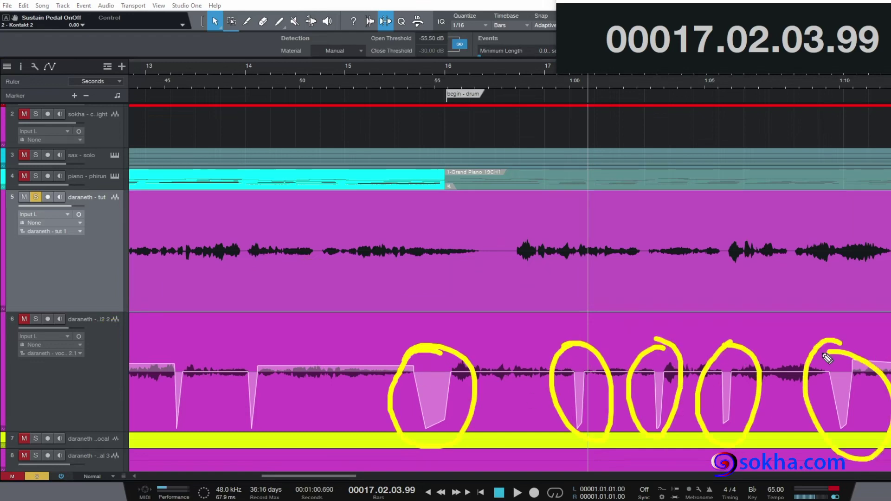
drag(258, 353, 233, 341)
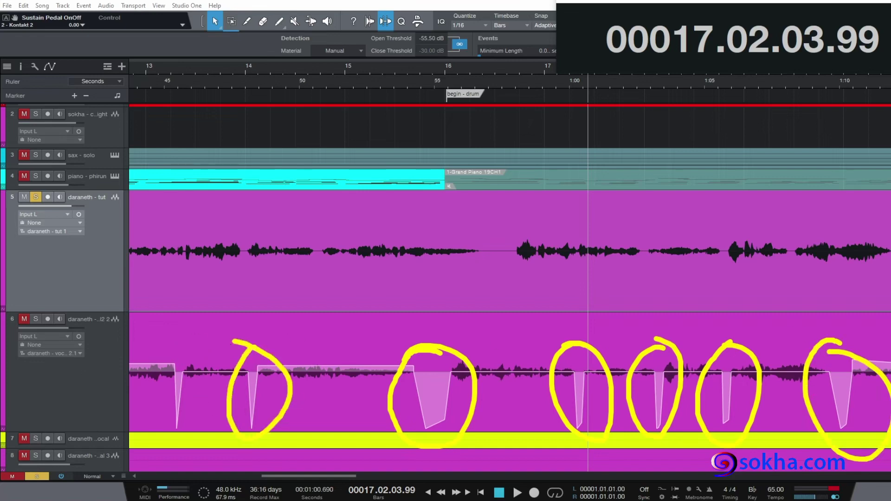
key(Escape)
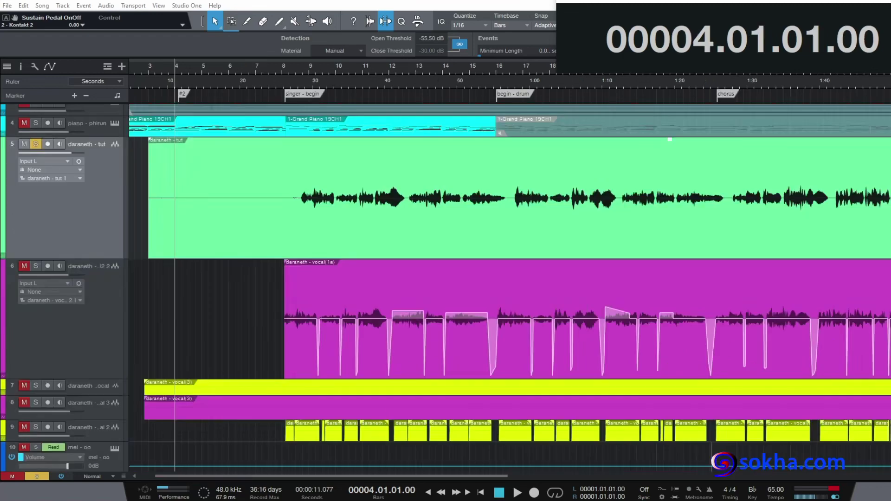
- Trace freehand lines across the raw vocal on track 5 and the edited vocal on track 6, and clear them
mouse_move(210, 155)
mouse_down()
mouse_move(340, 201)
mouse_move(538, 214)
mouse_move(492, 171)
mouse_move(547, 200)
mouse_move(534, 187)
mouse_move(562, 188)
mouse_move(552, 199)
mouse_up()
mouse_move(384, 284)
mouse_down()
mouse_move(362, 292)
mouse_move(582, 307)
mouse_up()
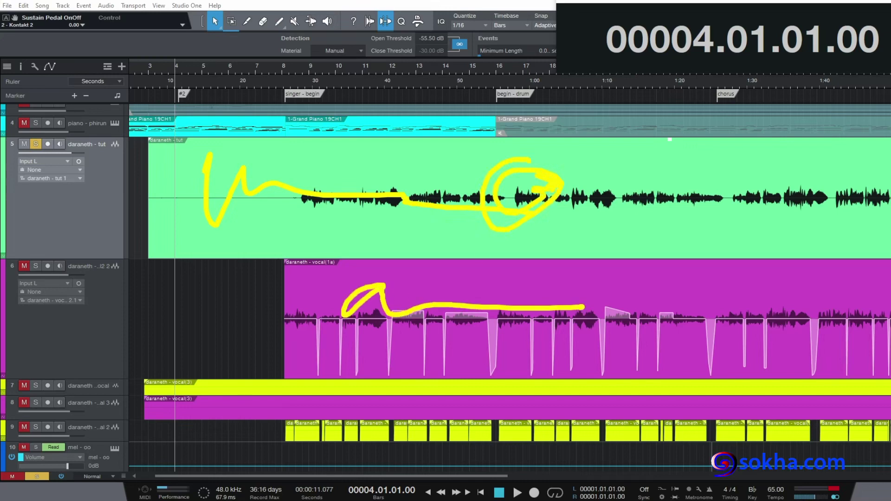
key(Escape)
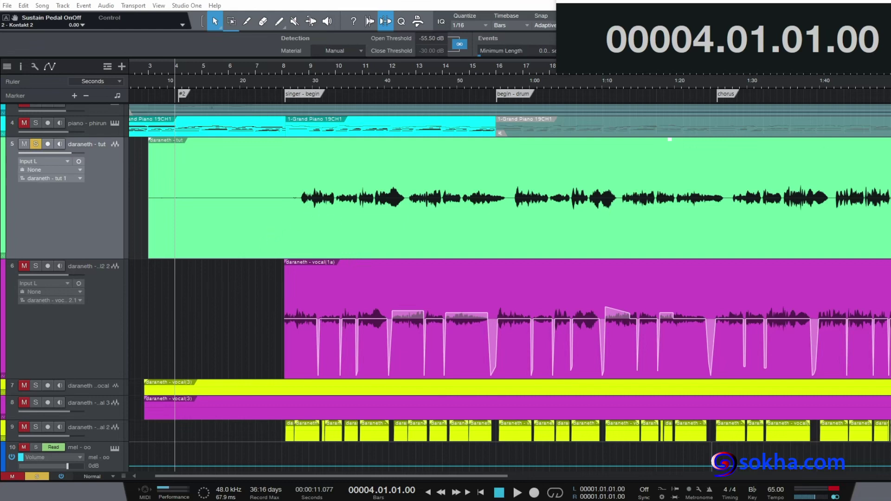
- Write "SOUND" freehand across the start of track 6, underline the word twice, and clear the writing
mouse_move(177, 292)
mouse_down()
mouse_move(159, 303)
mouse_move(164, 353)
mouse_move(191, 303)
mouse_move(240, 325)
mouse_move(264, 303)
mouse_move(290, 307)
mouse_move(345, 292)
mouse_up()
drag(325, 257, 323, 304)
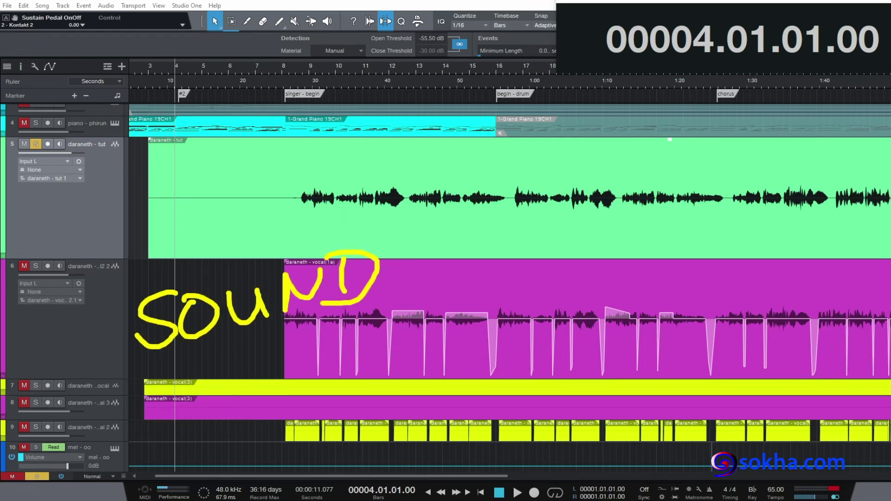
mouse_move(144, 364)
mouse_down()
mouse_move(361, 336)
mouse_move(236, 355)
mouse_move(342, 331)
mouse_up()
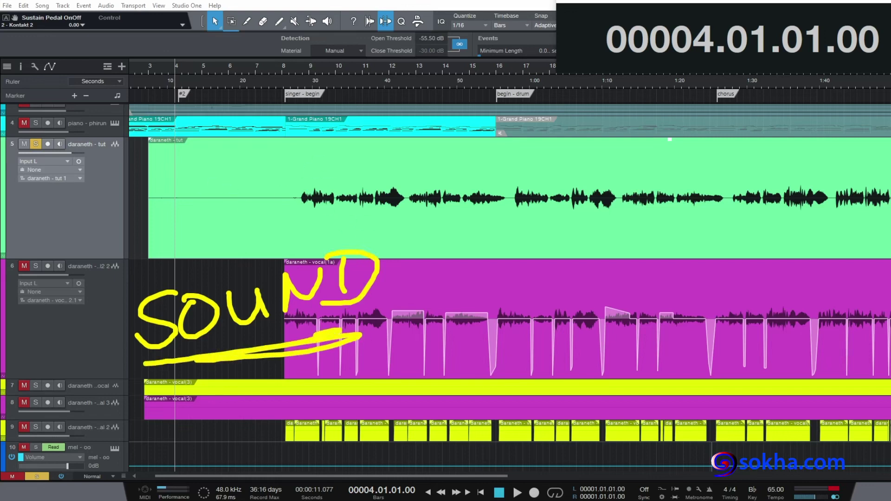
key(Escape)
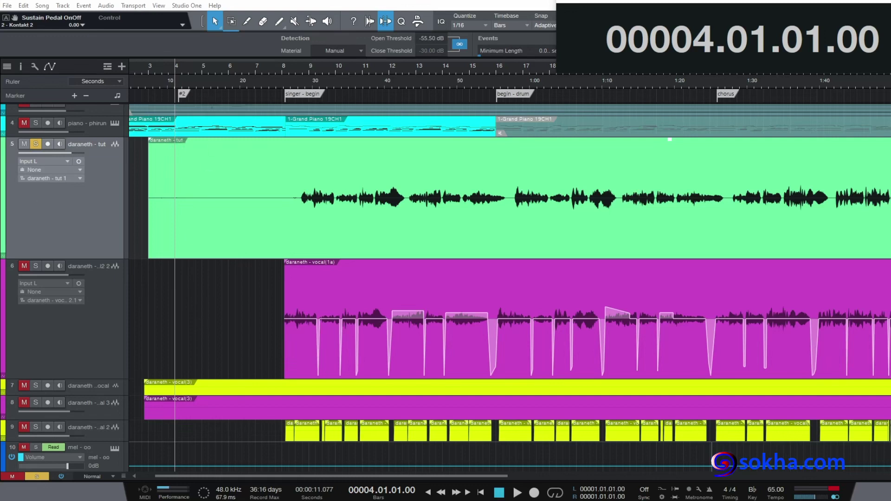
- Draw a box around the silent intro of track 5 between bars 3 and 9, and circle the track's level meter area
mouse_move(144, 203)
mouse_down()
mouse_move(307, 219)
mouse_move(304, 174)
mouse_move(149, 174)
mouse_move(136, 190)
mouse_move(158, 218)
mouse_up()
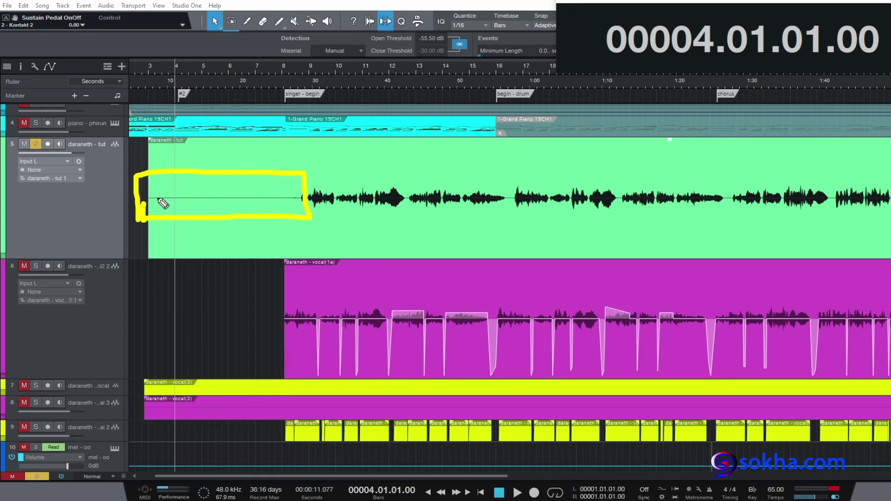
mouse_move(131, 209)
mouse_down()
mouse_move(99, 213)
mouse_move(138, 264)
mouse_move(117, 199)
mouse_move(98, 218)
mouse_up()
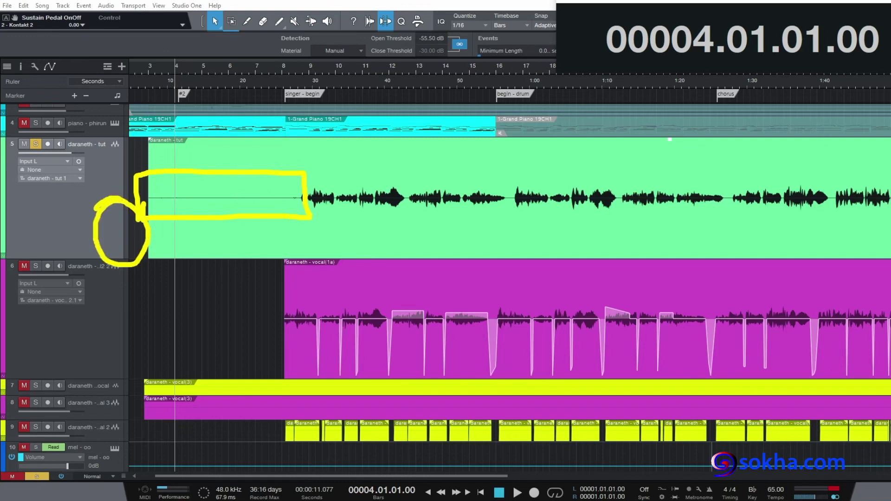
- Play the silent intro of track 5 from 3.02.01.00 into bar 7, stop, and move the playback position to 4.04.01.00
click(157, 73)
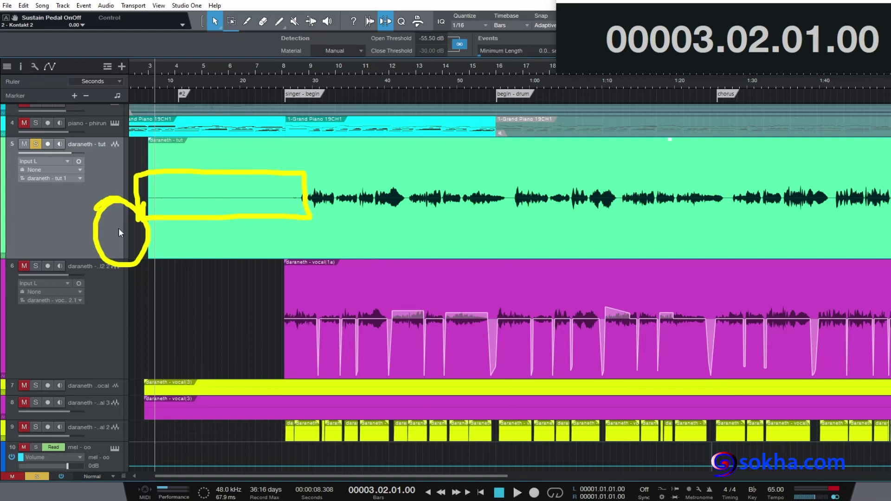
key(space)
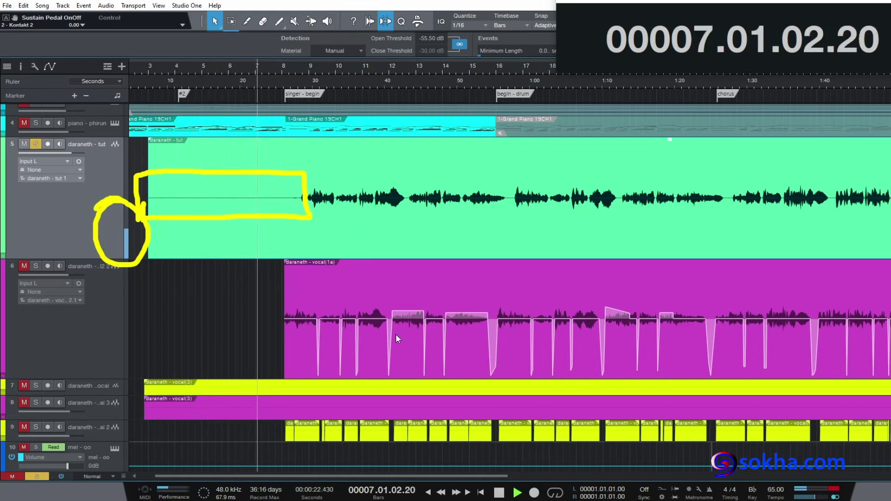
click(519, 491)
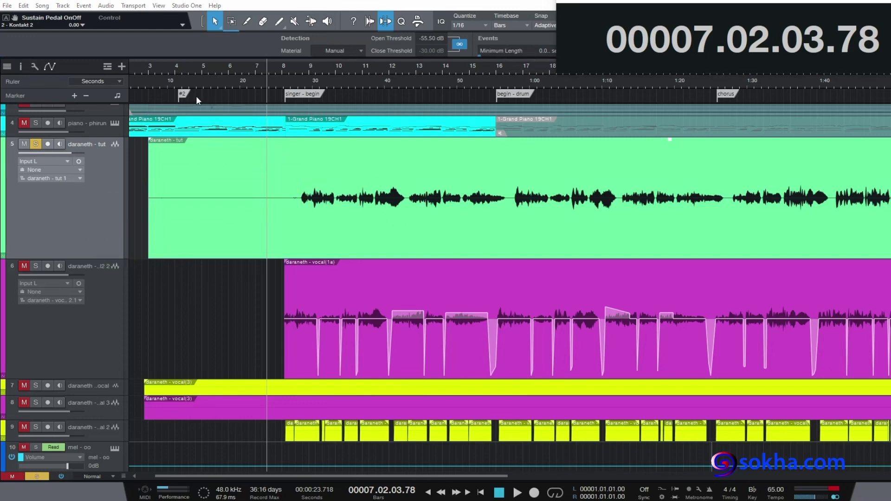
click(194, 68)
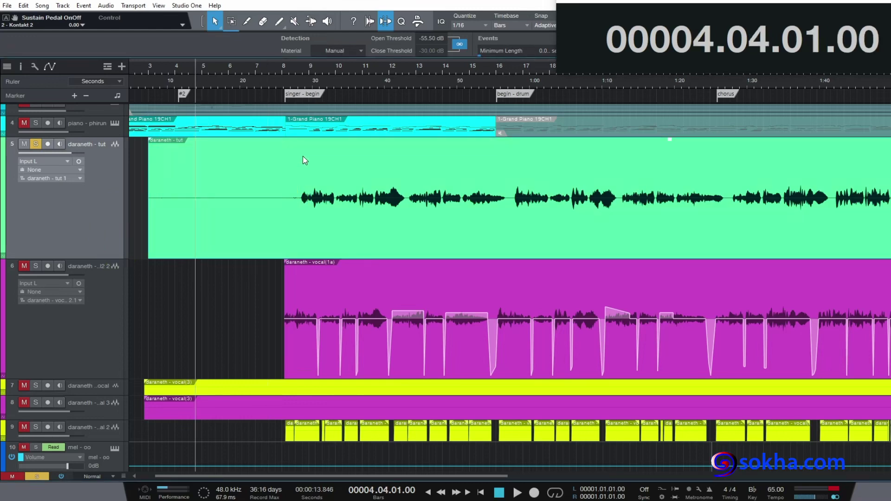
- Switch to Notepad and write "gate" in the notes with "expand" on the line above it
key(alt+Tab)
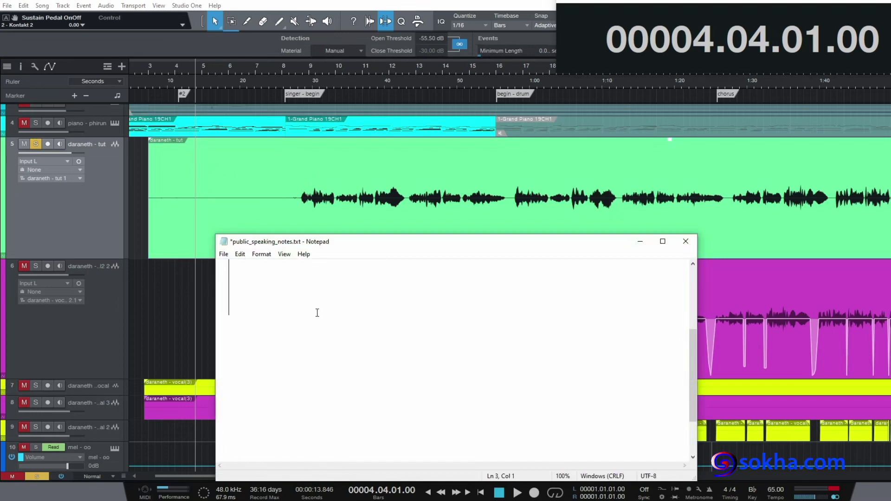
text(gate)
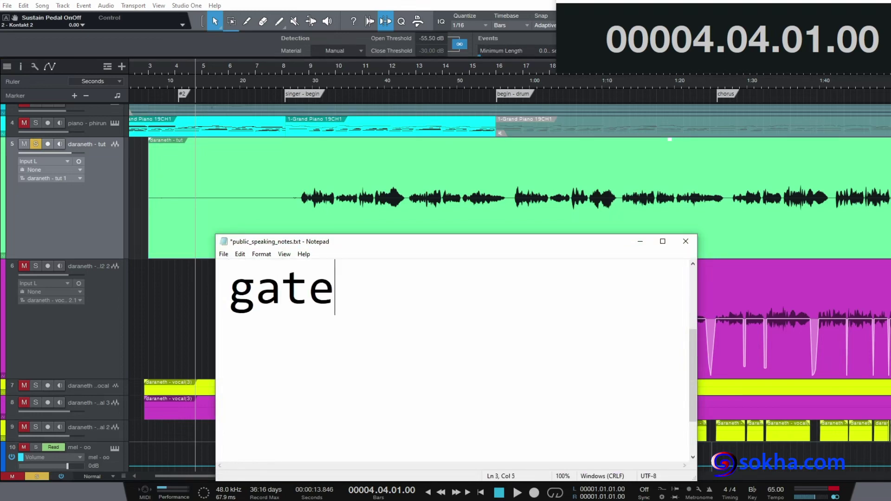
click(229, 288)
key(Return)
click(314, 312)
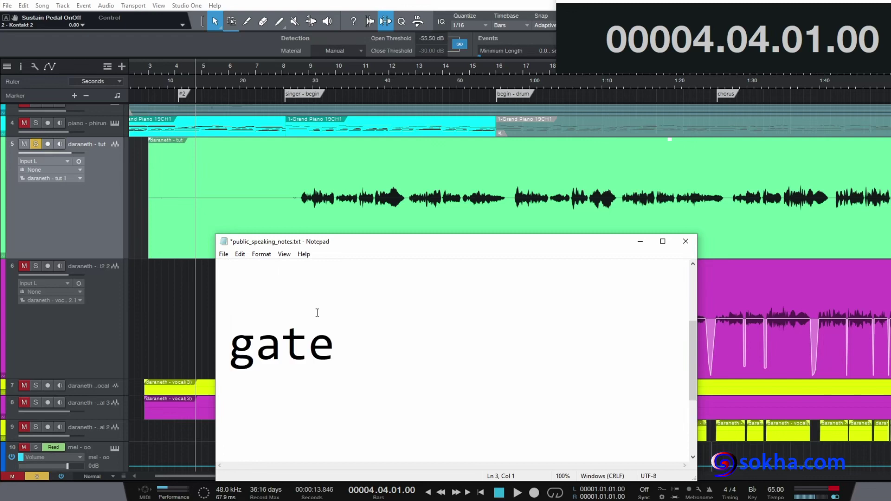
text(e)
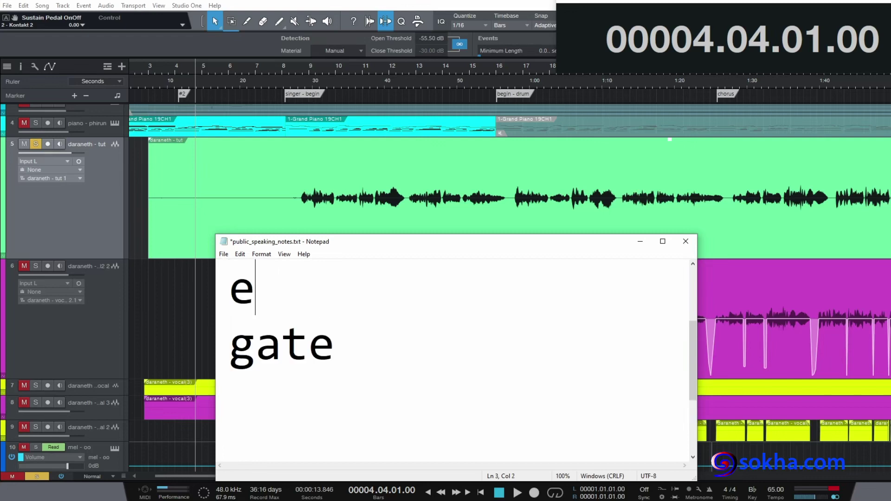
text(xpand)
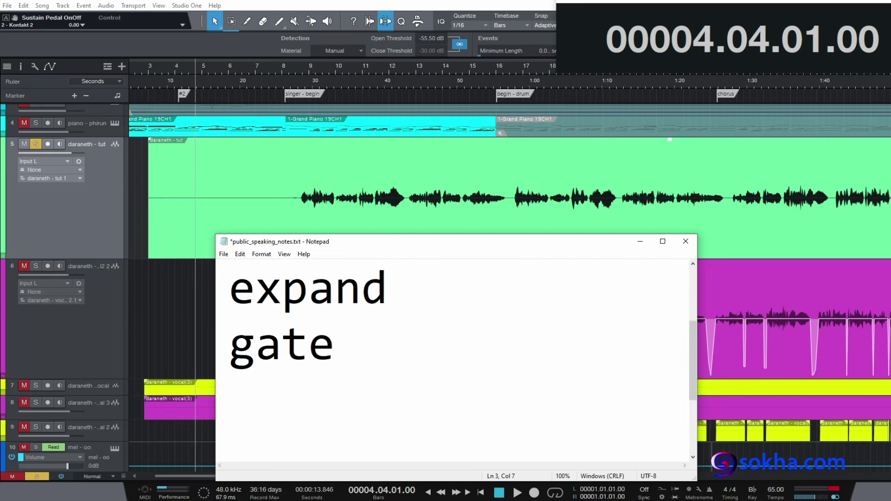
- Highlight the words "expand" and "gate" in the notes in turn, including both together once
double_click(400, 288)
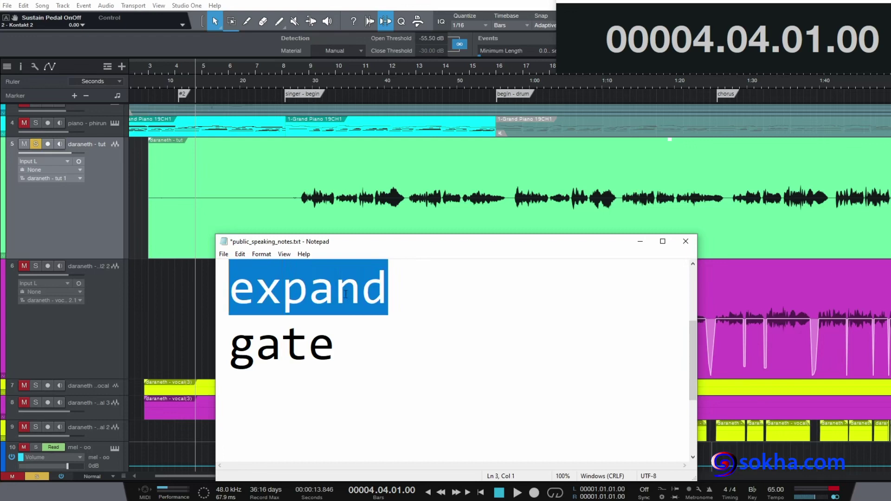
click(336, 342)
drag(351, 344, 212, 352)
double_click(363, 307)
drag(336, 344, 204, 350)
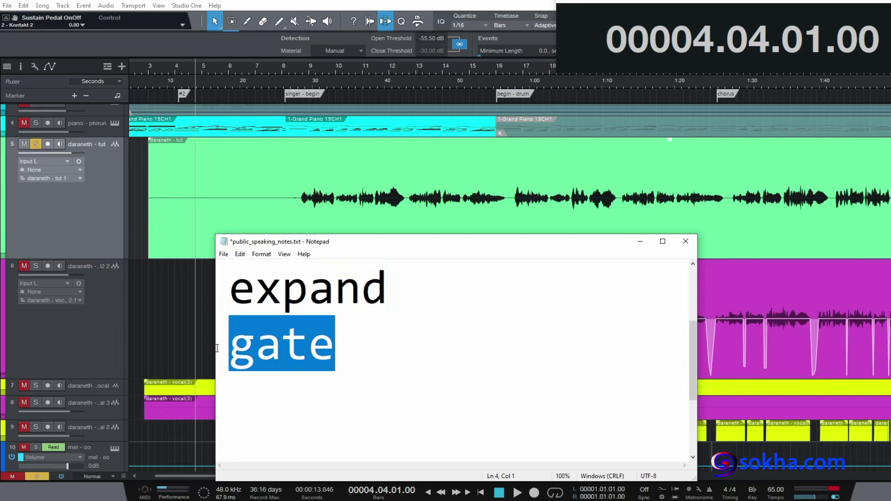
click(337, 347)
drag(345, 351, 228, 349)
drag(335, 359, 219, 297)
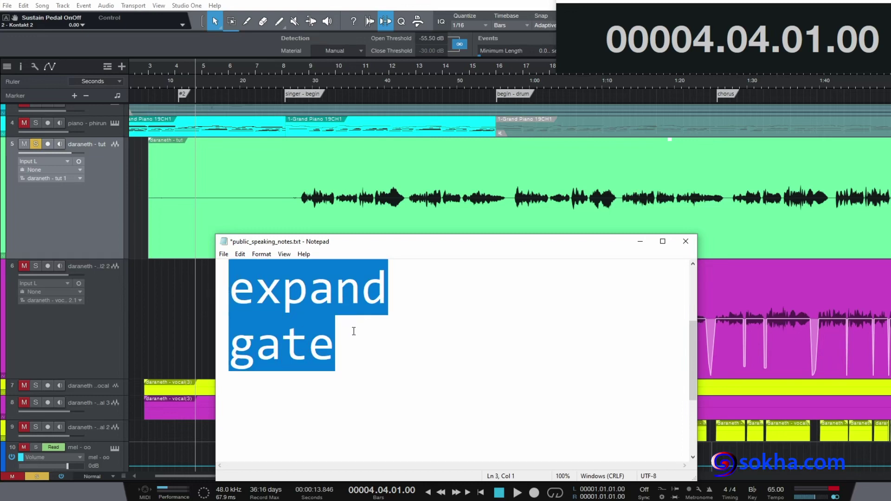
click(341, 343)
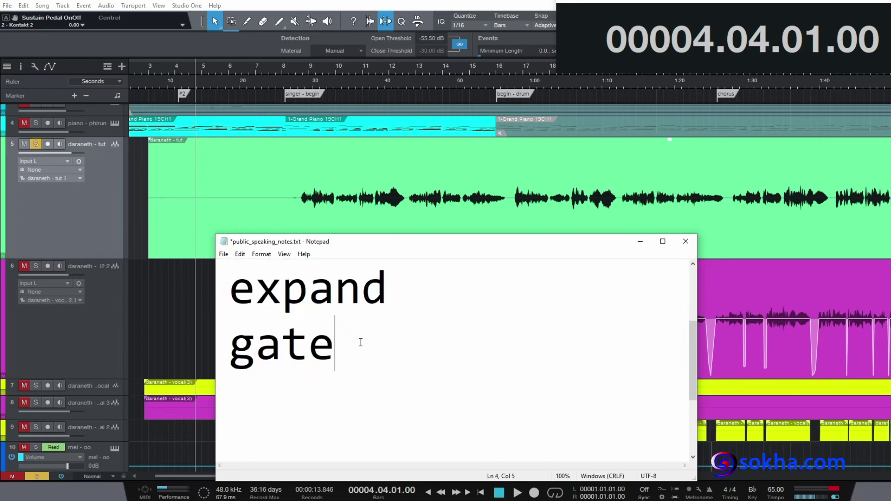
drag(350, 350, 231, 347)
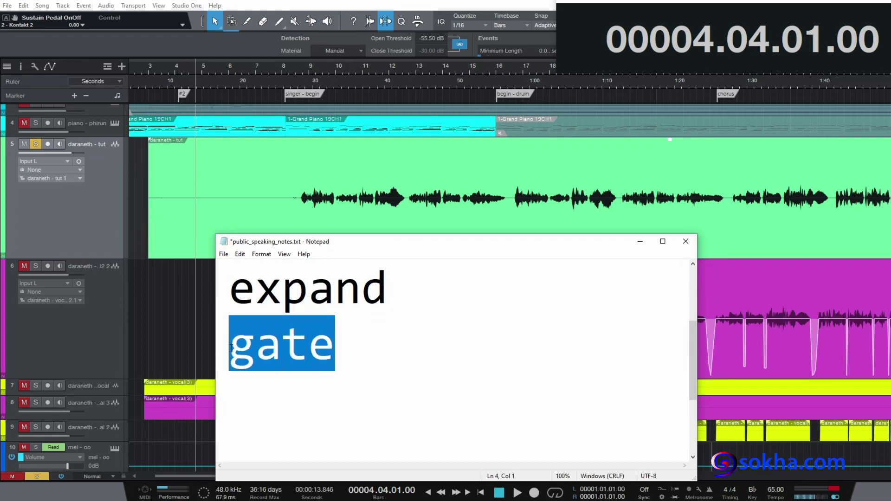
drag(388, 290, 239, 295)
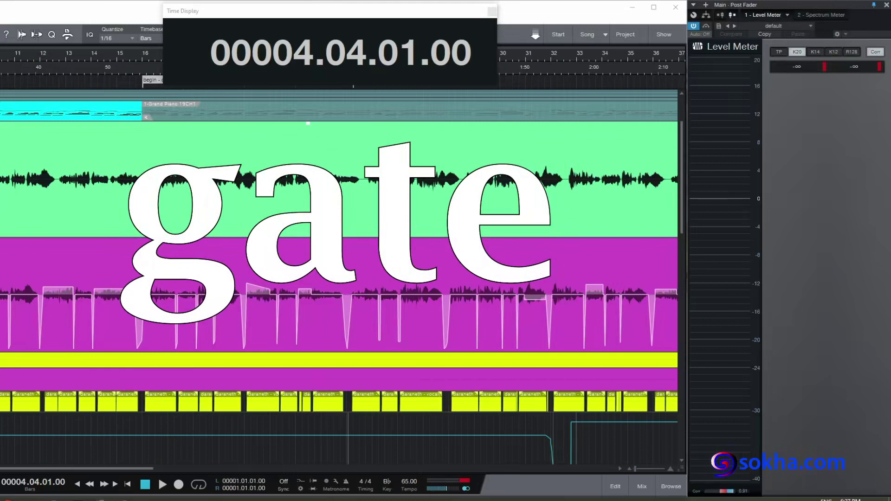
- Return to Studio One, write "F5" and trace a line down near bar 33, clear the marks, and open the view options
mouse_move(357, 238)
mouse_down()
mouse_move(344, 255)
mouse_move(411, 222)
mouse_move(415, 239)
mouse_move(438, 215)
mouse_move(434, 258)
mouse_up()
mouse_move(620, 52)
mouse_down()
mouse_move(581, 86)
mouse_move(579, 335)
mouse_up()
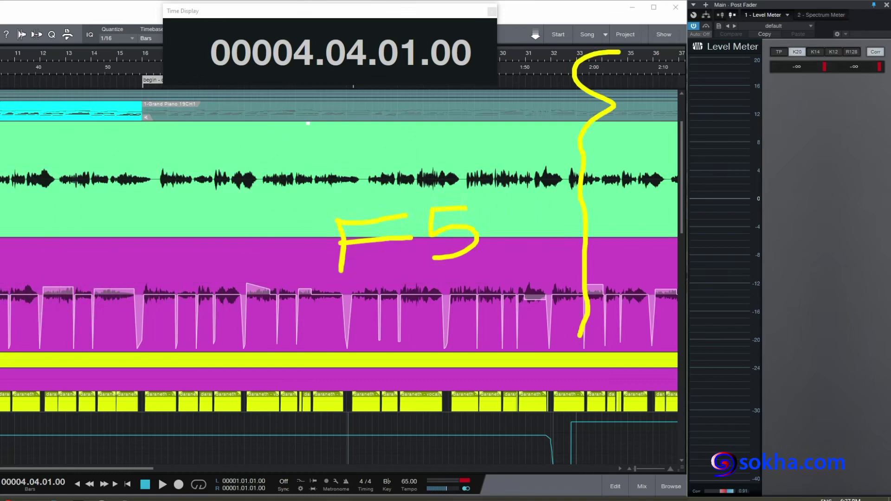
key(Escape)
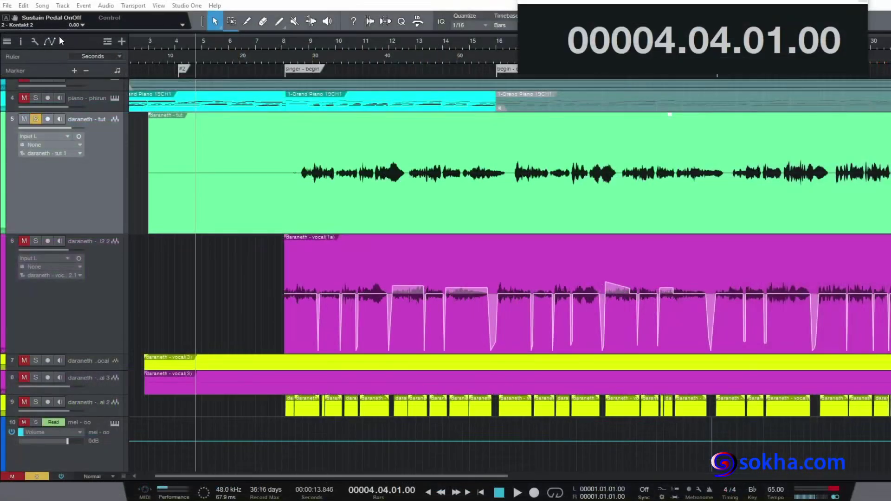
click(159, 5)
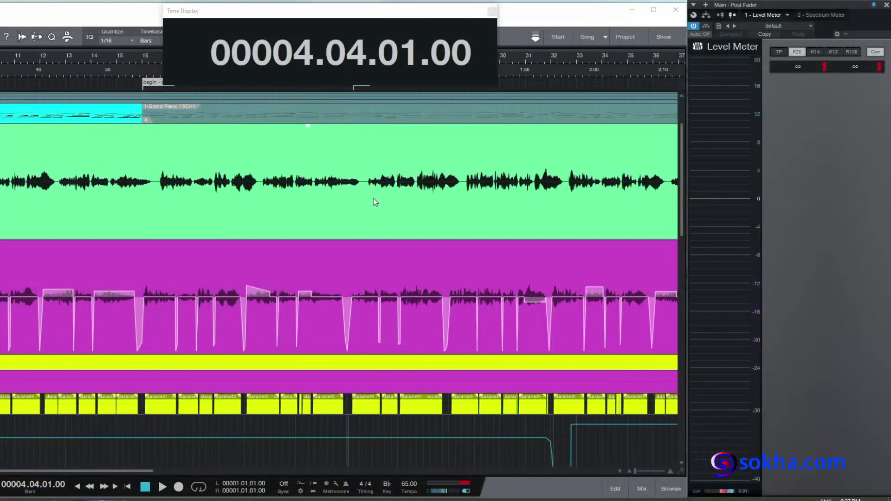
- Show the effects list in the browser and search it for "expand"
click(592, 15)
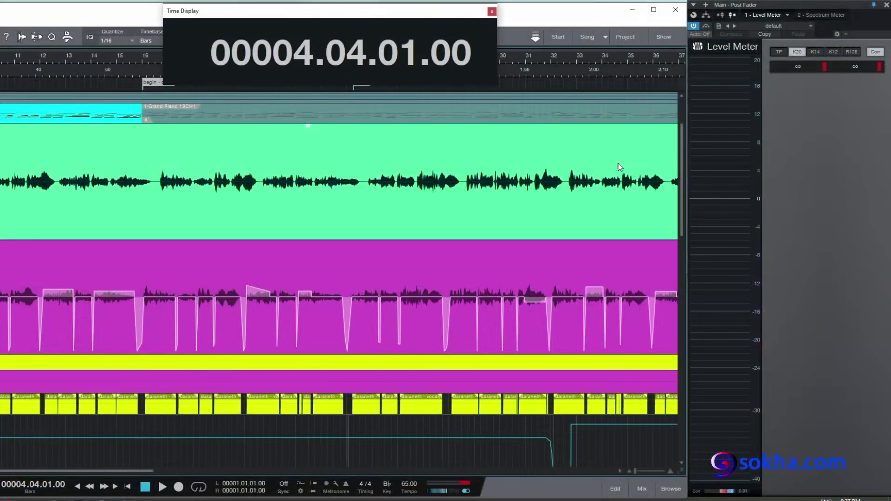
key(F5)
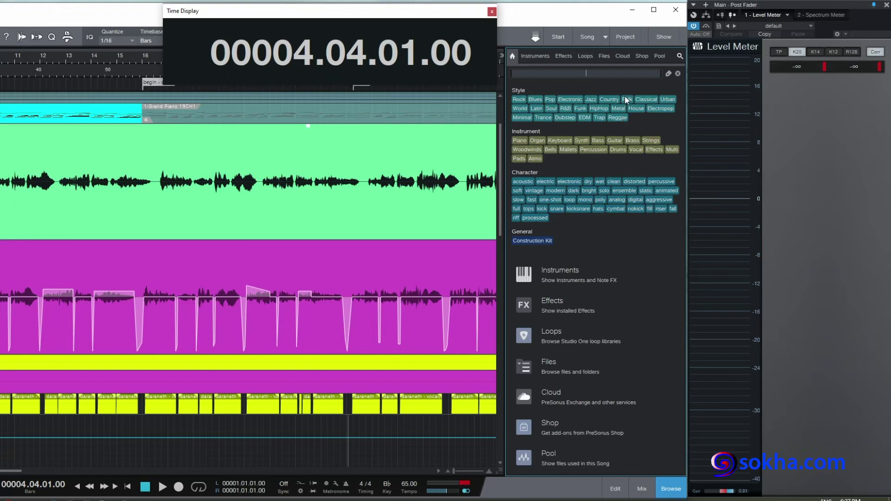
click(564, 56)
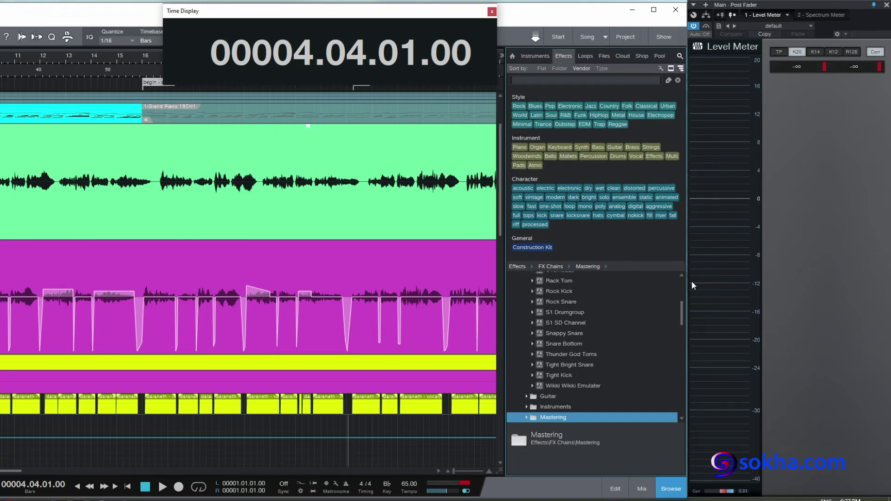
click(590, 83)
text(expand)
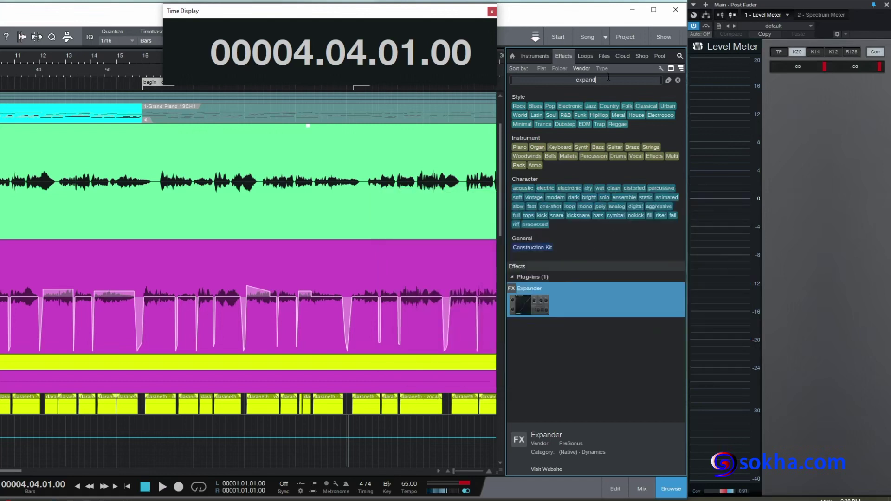
- Search the effects for "gate" and insert the Gate plug-in on track 5
drag(603, 79, 559, 79)
text(gate)
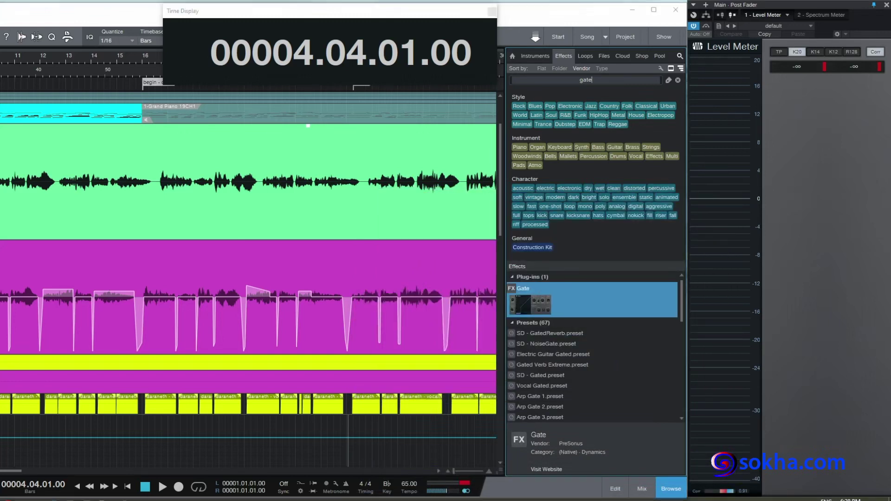
click(517, 296)
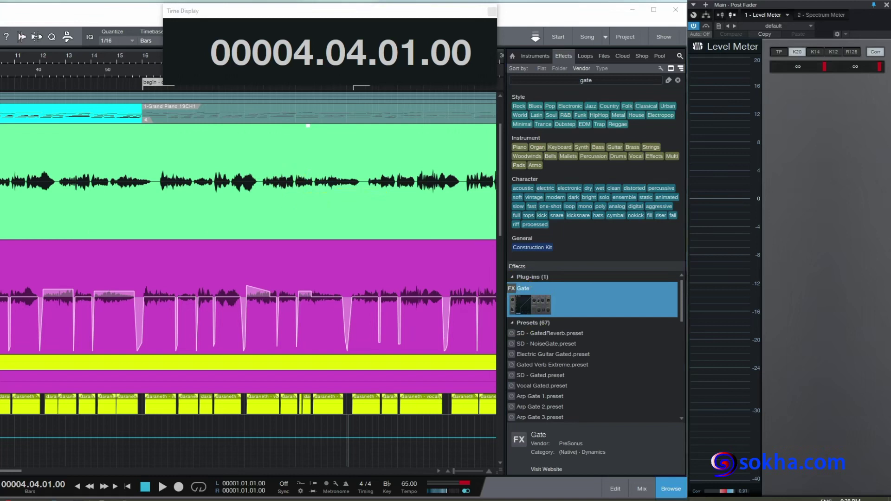
drag(509, 295, 2, 202)
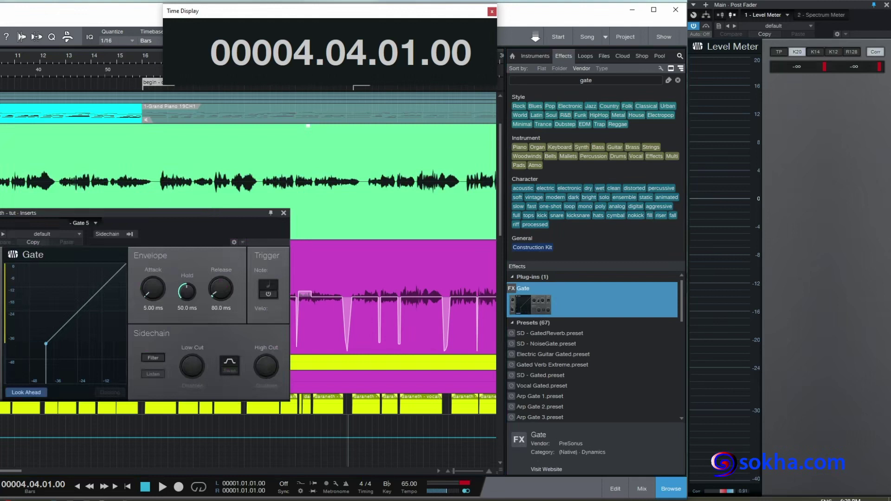
- Move the playback position to 3.02.01.00, outline track 5's silent intro and its level meter, and clear the marks
key(KP_Subtract)
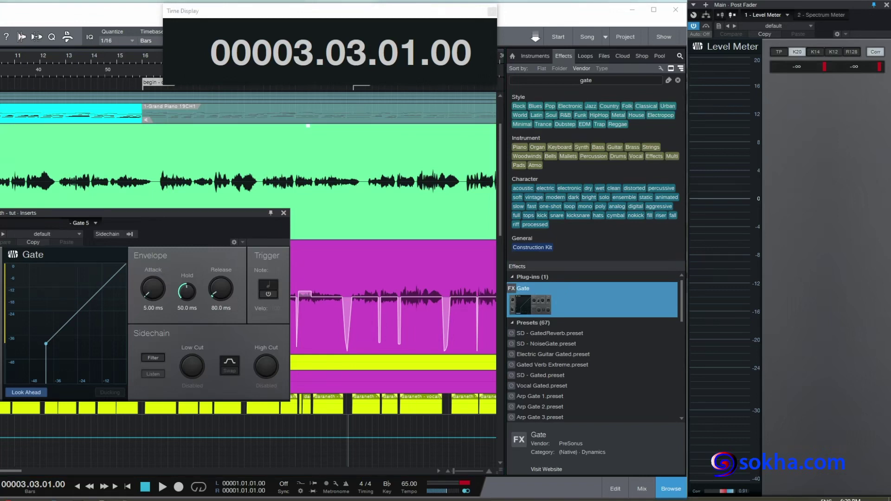
key(Left)
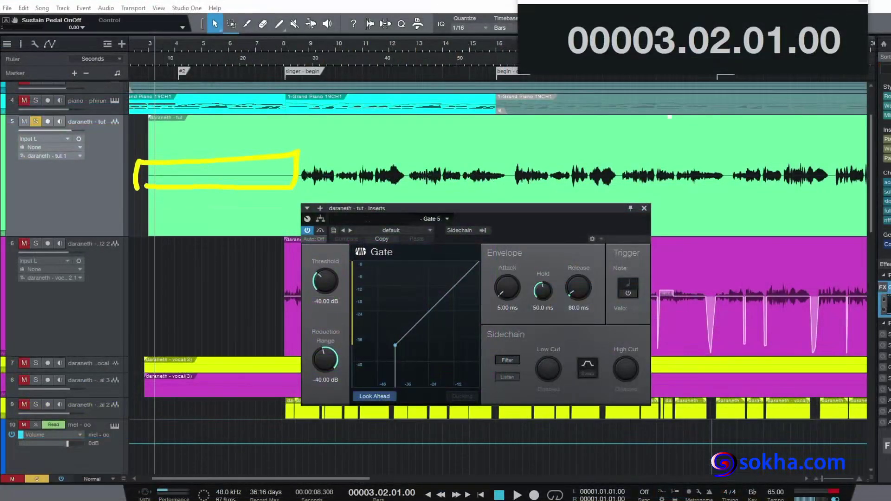
mouse_move(204, 194)
mouse_down()
mouse_move(236, 197)
mouse_move(165, 195)
mouse_move(173, 203)
mouse_move(226, 200)
mouse_up()
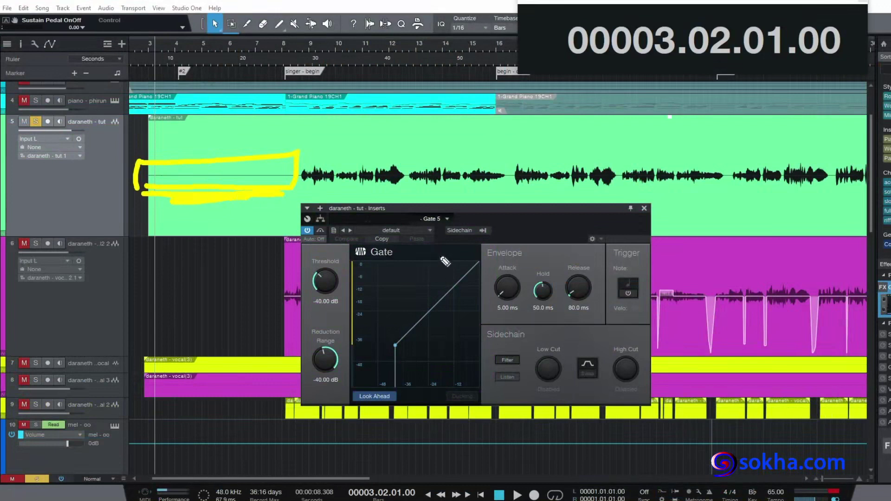
mouse_move(129, 197)
mouse_down()
mouse_move(95, 217)
mouse_move(142, 195)
mouse_move(103, 242)
mouse_move(103, 185)
mouse_move(148, 203)
mouse_up()
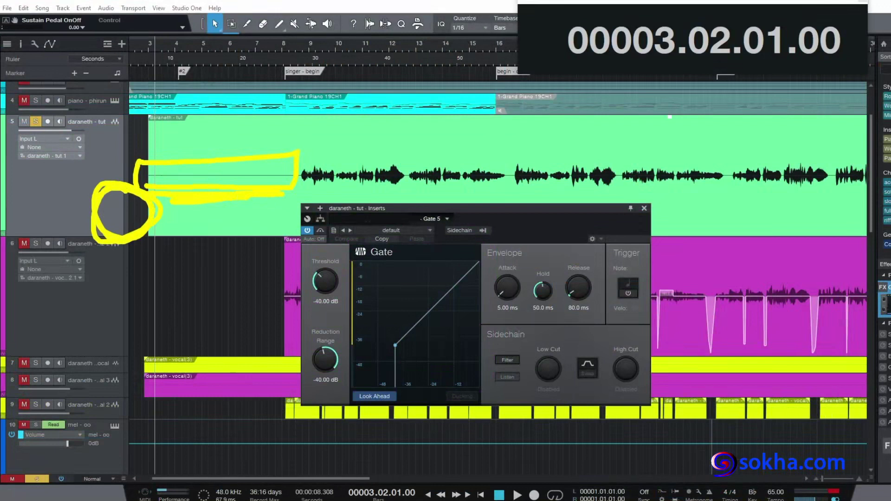
key(Escape)
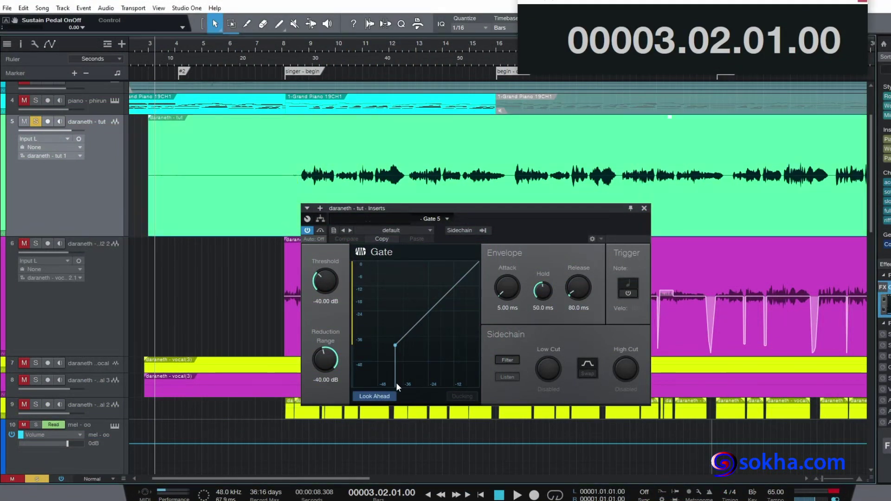
- Play track 5's silent intro from 3.02.01.00 into bar 7, circle its meter and the Gate threshold, and return to 3.03.01.00
click(517, 495)
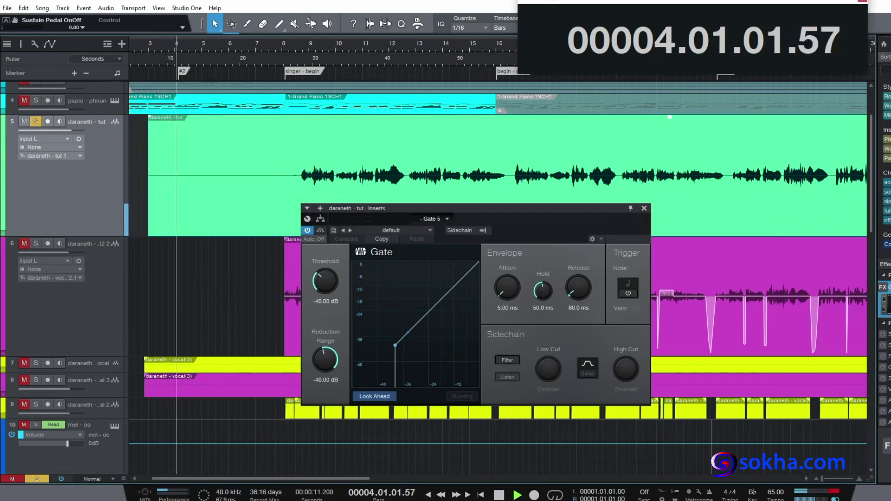
mouse_move(118, 185)
mouse_down()
mouse_move(100, 230)
mouse_move(111, 191)
mouse_up()
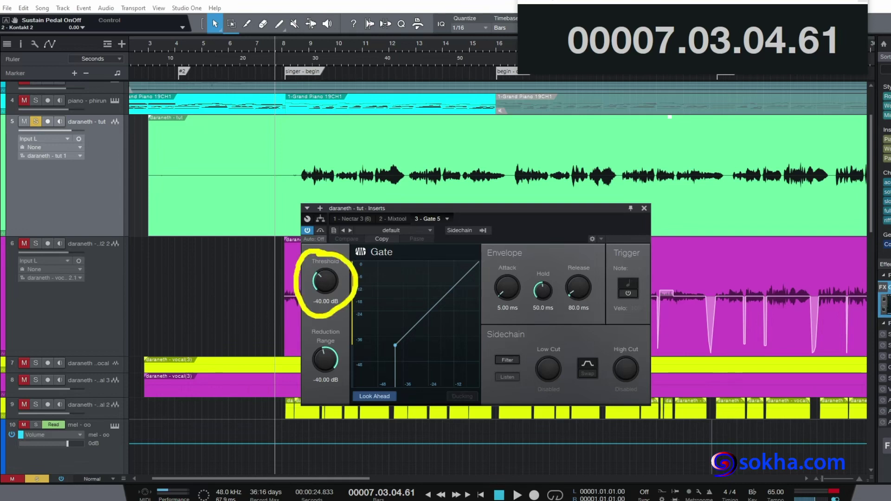
click(162, 57)
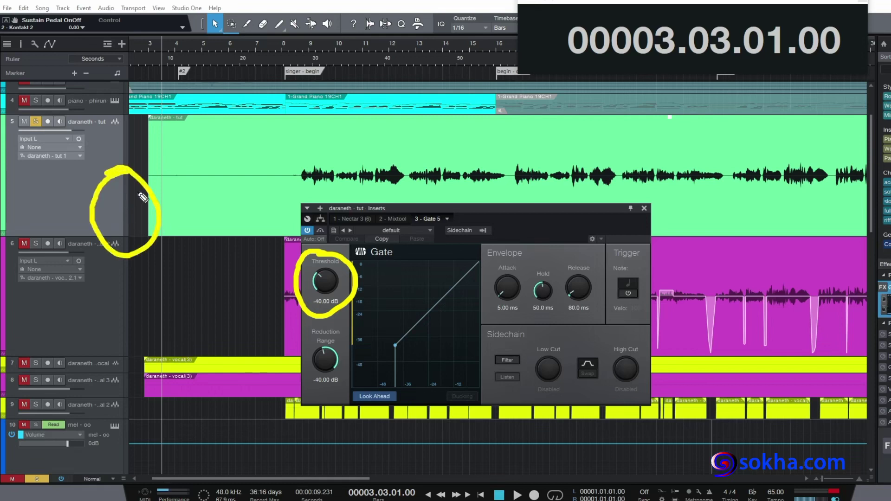
- Underline track 5's silent intro and mark its meter level, then clear all the marks
drag(157, 183, 287, 182)
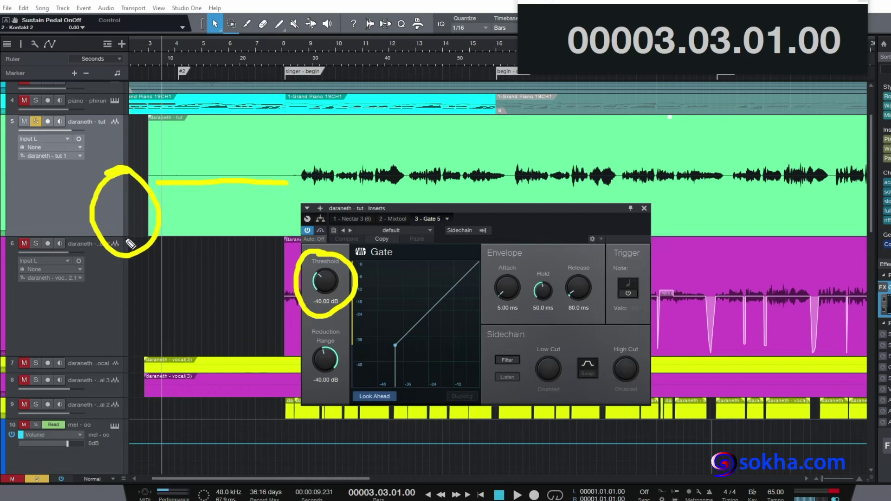
mouse_move(120, 241)
mouse_down()
mouse_move(102, 239)
mouse_move(139, 238)
mouse_move(111, 241)
mouse_up()
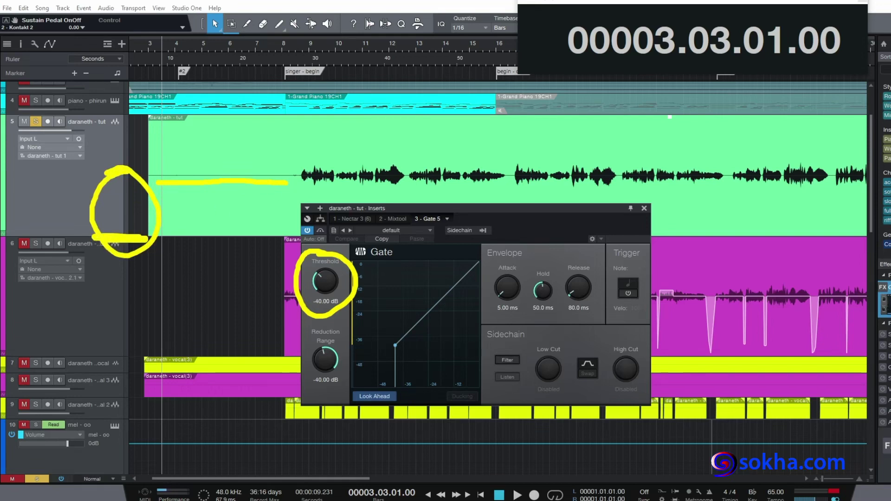
key(Escape)
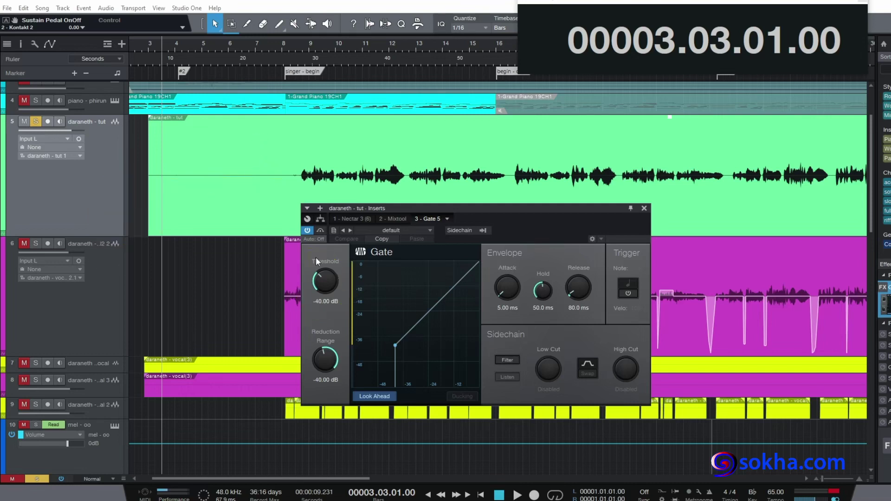
- Set the Gate threshold to -28.60 dB while playing from 3.03.01.00, stop in bar 8, and return to 3.03.01.00
click(516, 495)
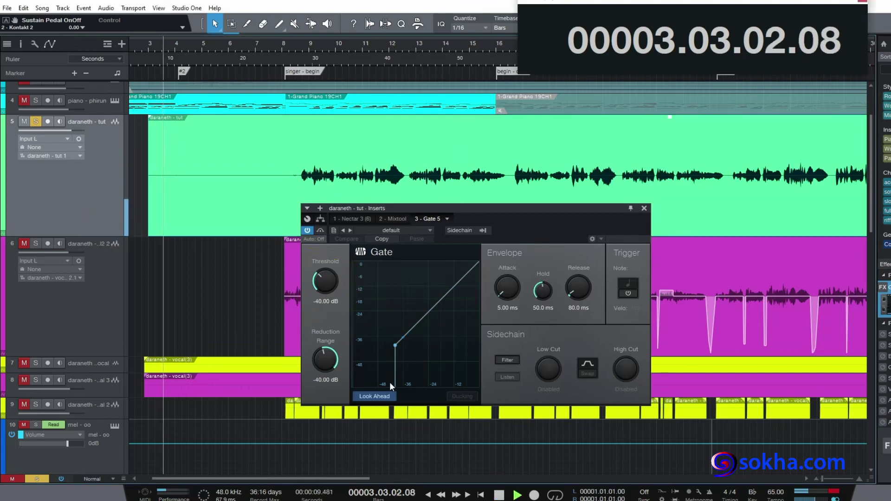
drag(321, 281, 318, 301)
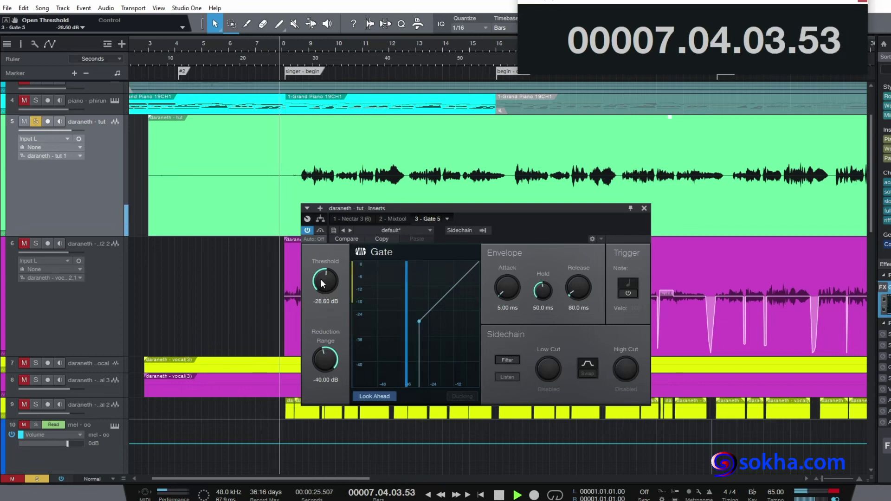
click(499, 495)
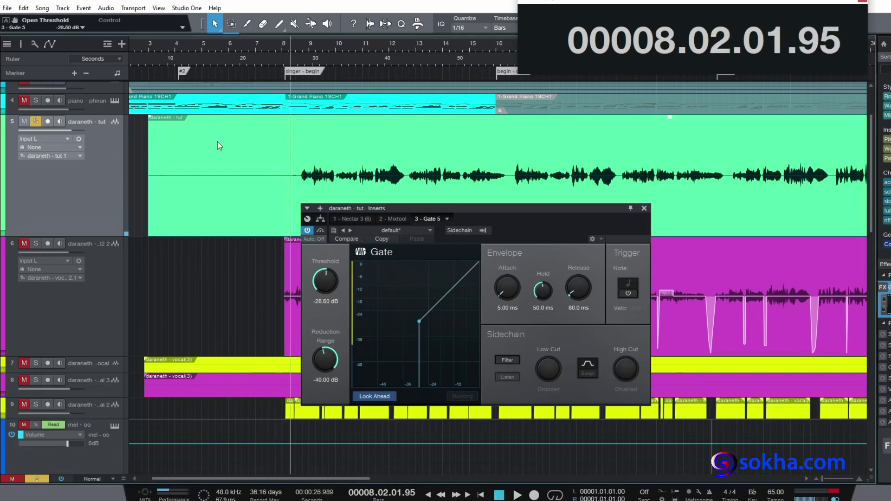
click(162, 47)
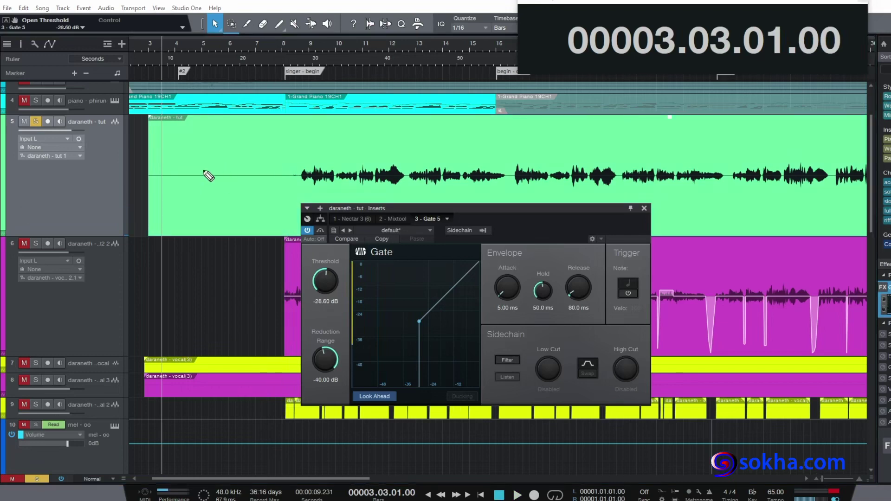
- Box track 5's silent intro, write "10" above it, and clear the marks
mouse_move(143, 187)
mouse_down()
mouse_move(292, 191)
mouse_move(291, 166)
mouse_move(137, 160)
mouse_move(138, 192)
mouse_up()
mouse_move(219, 119)
mouse_down()
mouse_move(207, 149)
mouse_move(234, 137)
mouse_up()
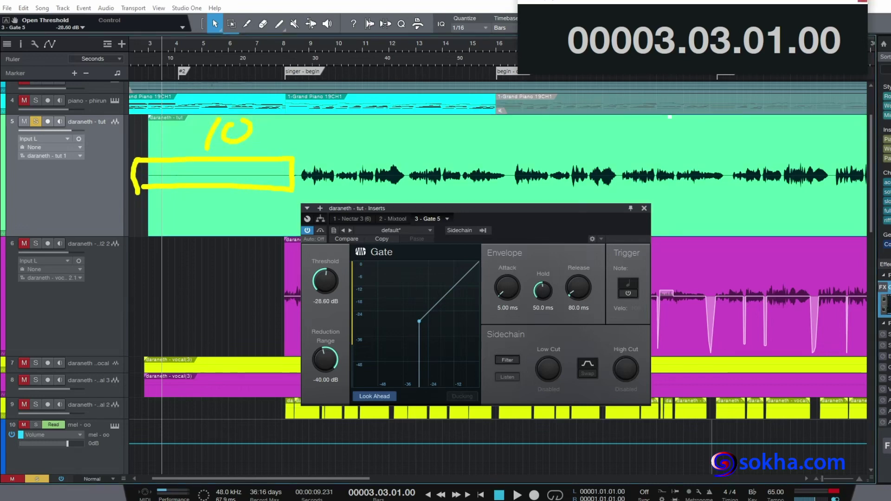
key(Escape)
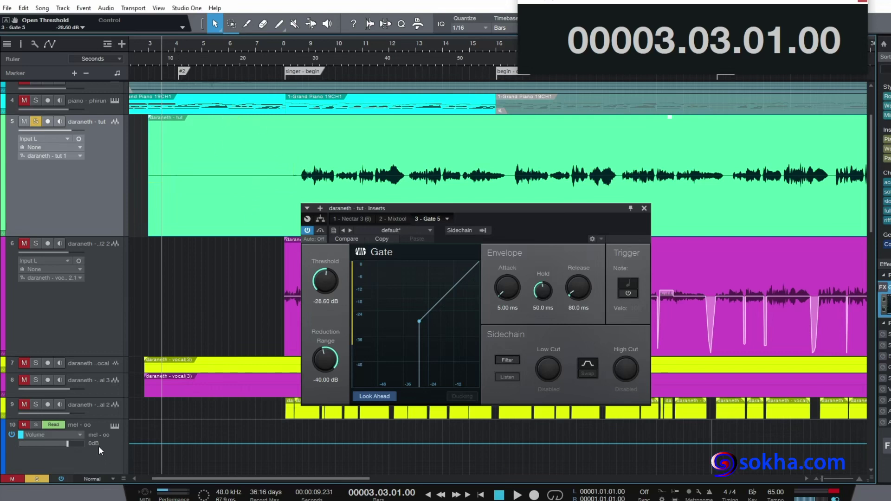
- Set the Gate threshold to -22.90 dB during playback from 3.03.01.00 and trace the input level line in the gate graph
click(517, 495)
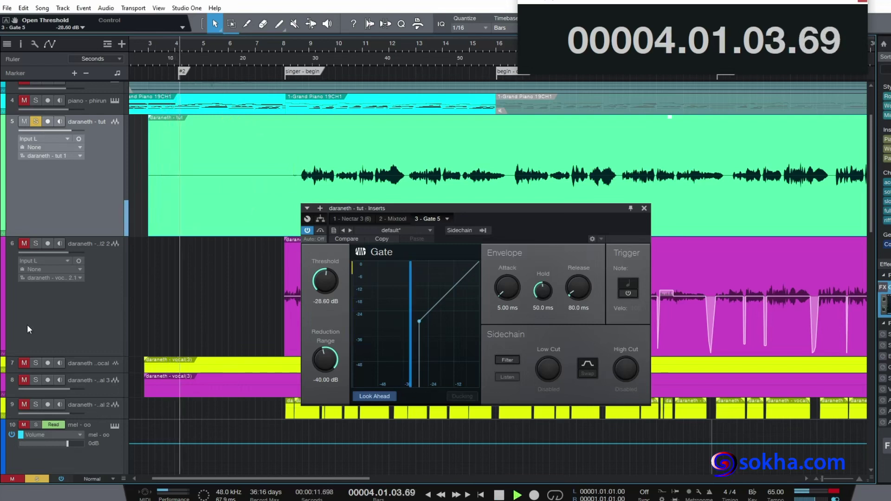
drag(325, 280, 325, 260)
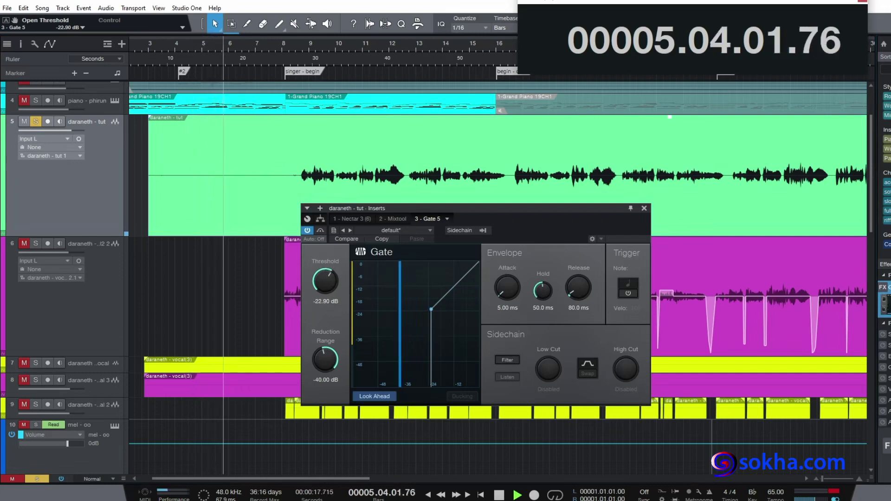
drag(398, 257, 400, 386)
drag(144, 189, 286, 192)
drag(401, 260, 401, 385)
drag(409, 295, 398, 386)
key(Escape)
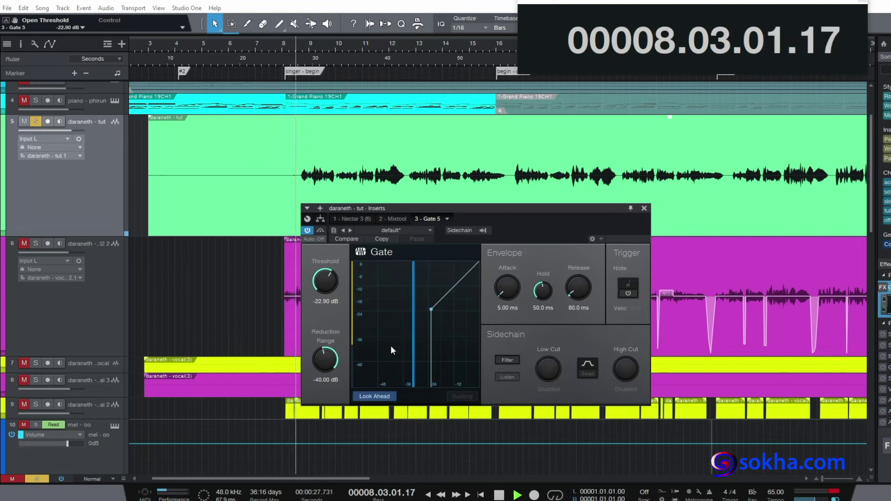
- Return to 3.03.01.00, play the gated silent intro of track 5 into bar 8, and stop
click(160, 59)
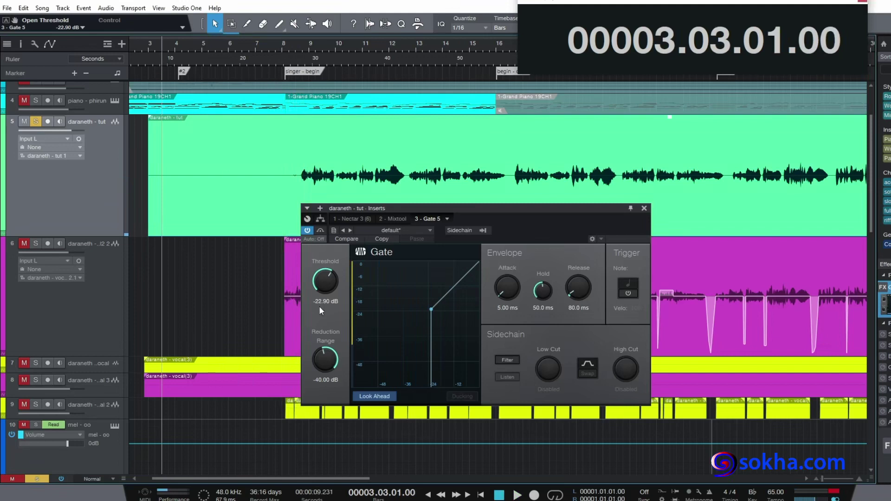
click(516, 495)
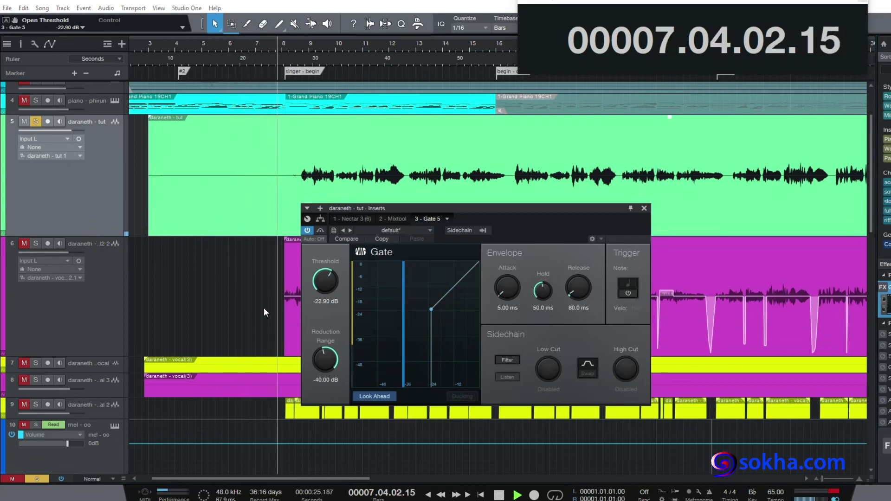
click(514, 493)
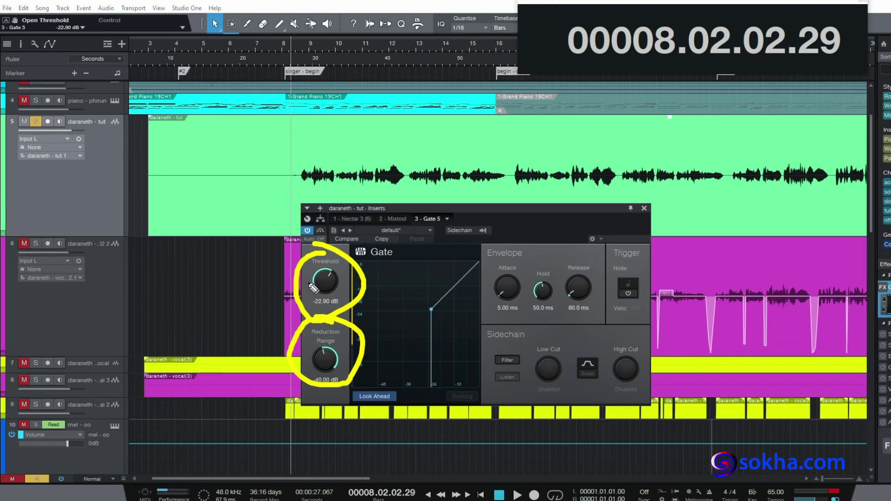
- Write "-22" beside the Gate threshold, mark the threshold, reduction range and track 5 meter, and clear the marks
drag(410, 277, 328, 315)
click(440, 273)
drag(443, 273, 471, 271)
mouse_move(482, 253)
mouse_down()
mouse_move(499, 246)
mouse_move(517, 284)
mouse_up()
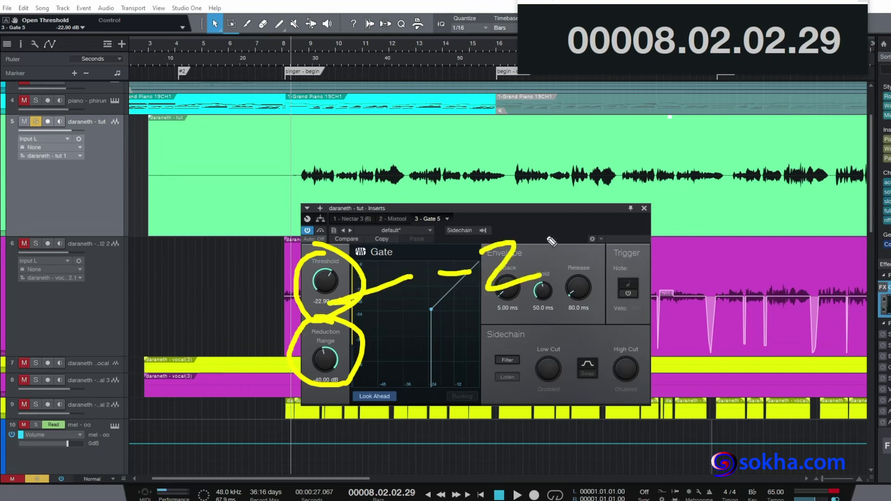
drag(547, 234, 595, 277)
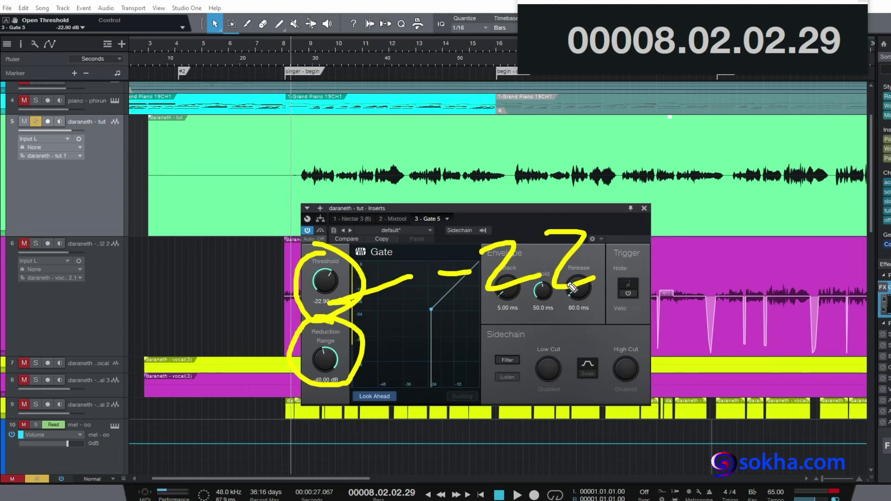
drag(183, 288, 271, 288)
drag(181, 338, 297, 341)
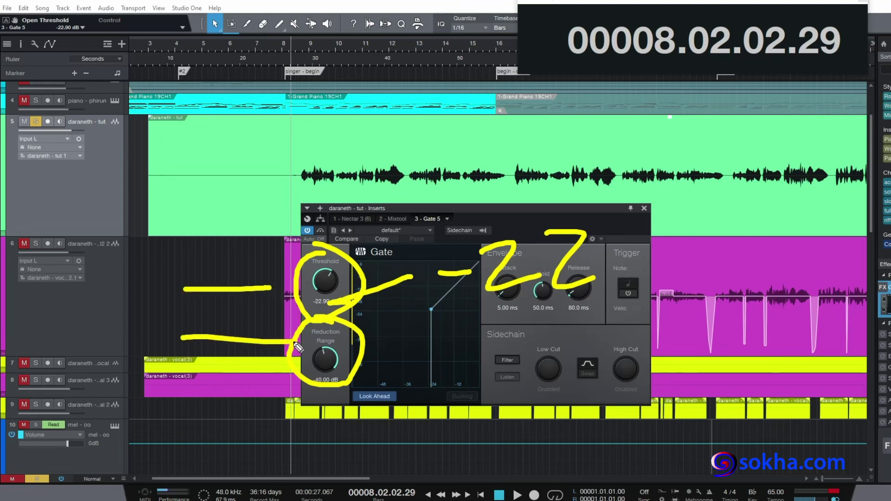
mouse_move(124, 191)
mouse_down()
mouse_move(98, 239)
mouse_move(101, 175)
mouse_up()
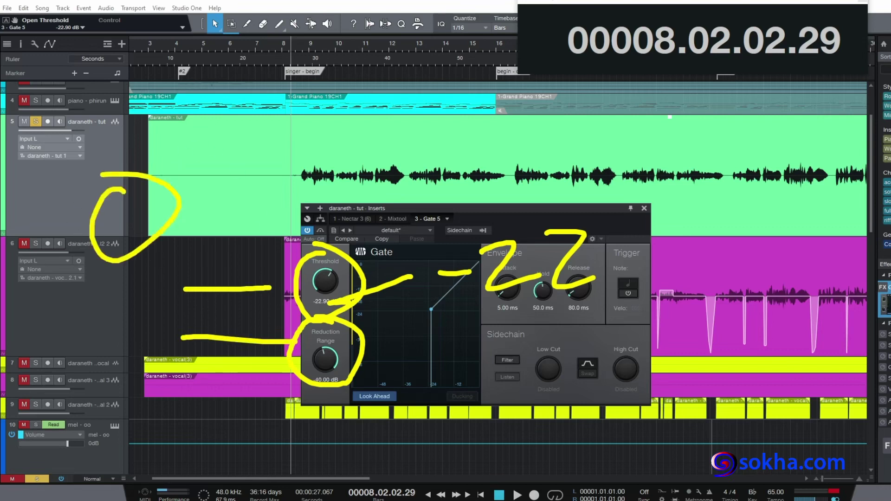
key(Escape)
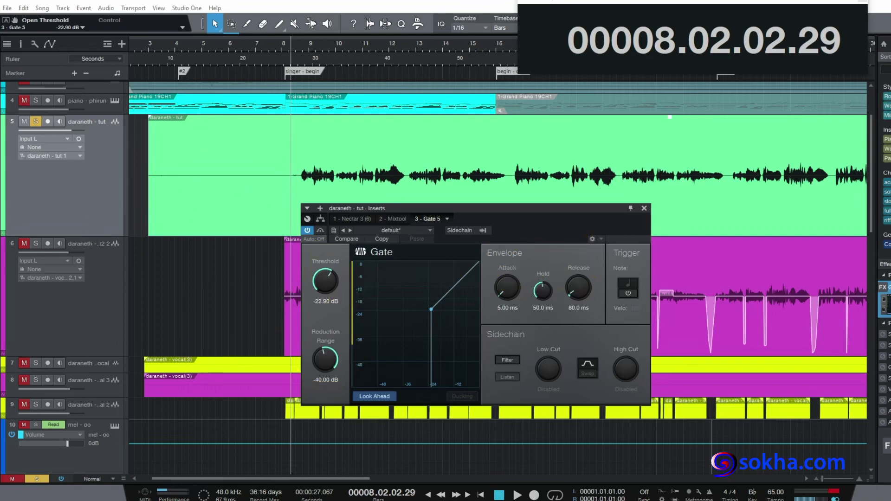
- Bracket the start of the sung passage above track 5's waveform and clear the mark
mouse_move(292, 167)
mouse_down()
mouse_move(299, 150)
mouse_move(474, 153)
mouse_move(537, 160)
mouse_up()
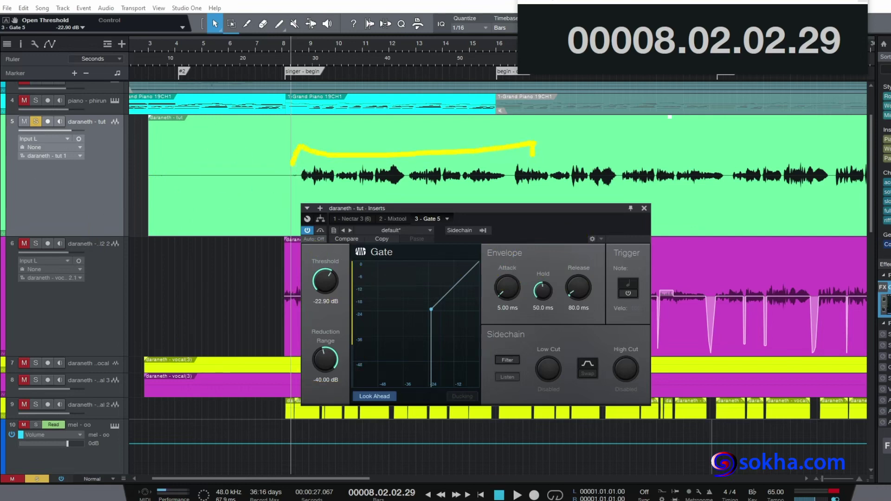
key(Escape)
- Play track 5 from 3.03.01.00, circle its level meter, and draw an arrow to the Gate's bypass switch
click(166, 49)
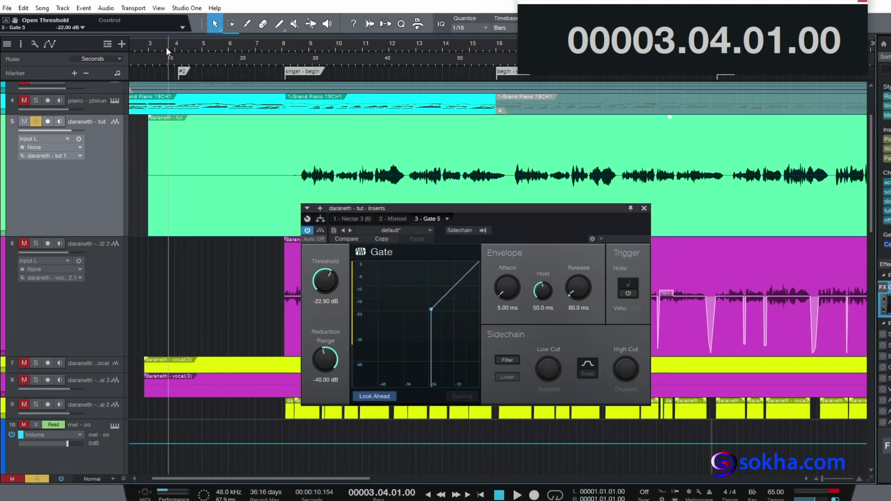
click(160, 46)
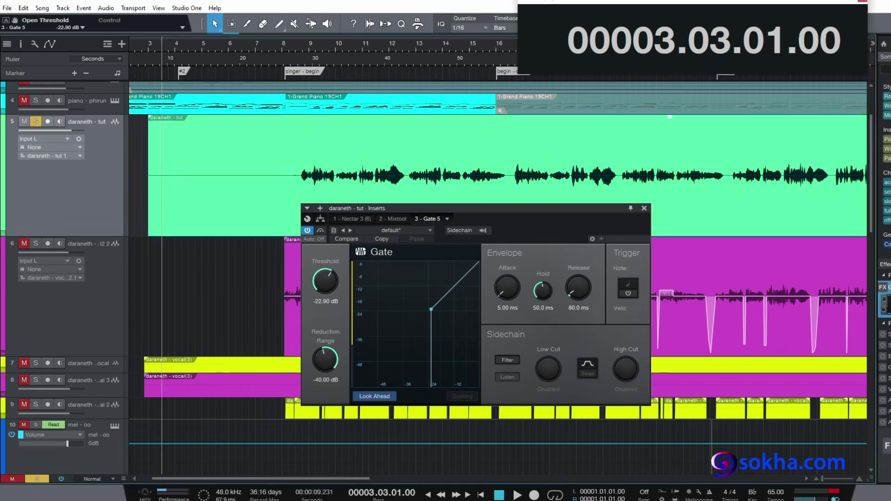
click(516, 495)
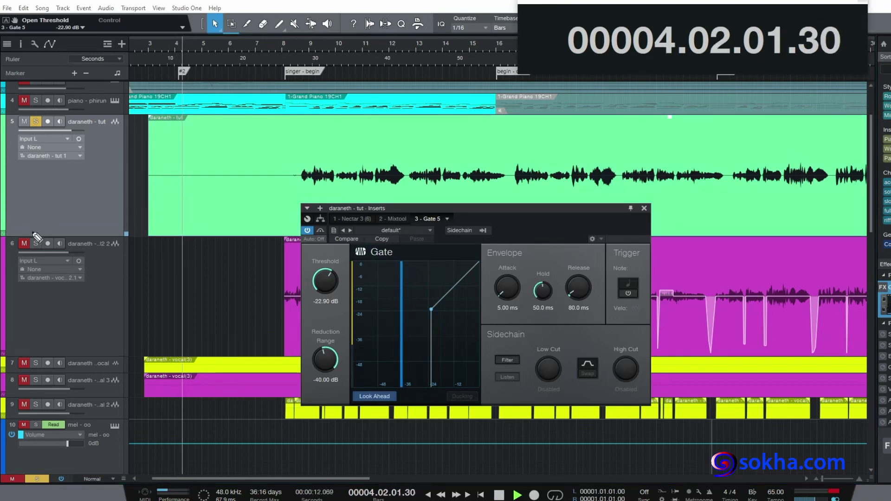
drag(135, 210, 123, 214)
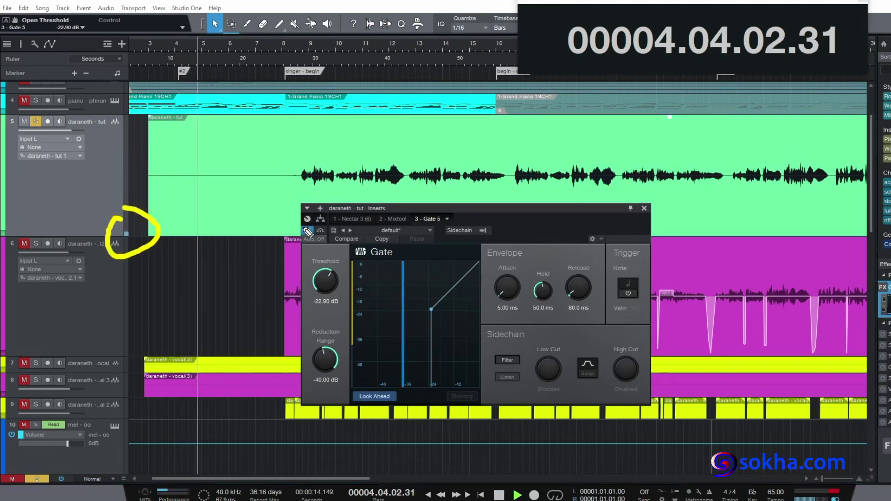
drag(180, 268, 302, 231)
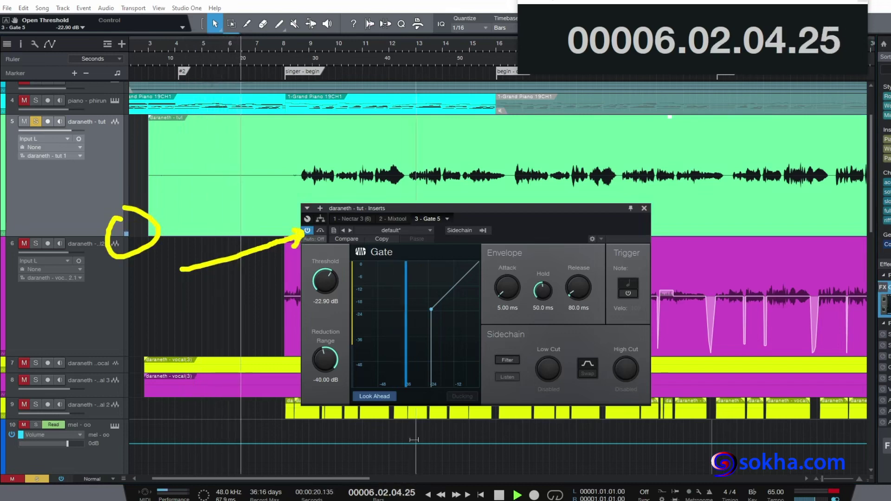
- Replay track 5 from 3.02.01.00 into bar 14, bypassing and re-enabling the Gate twice for comparison, and stop
click(156, 57)
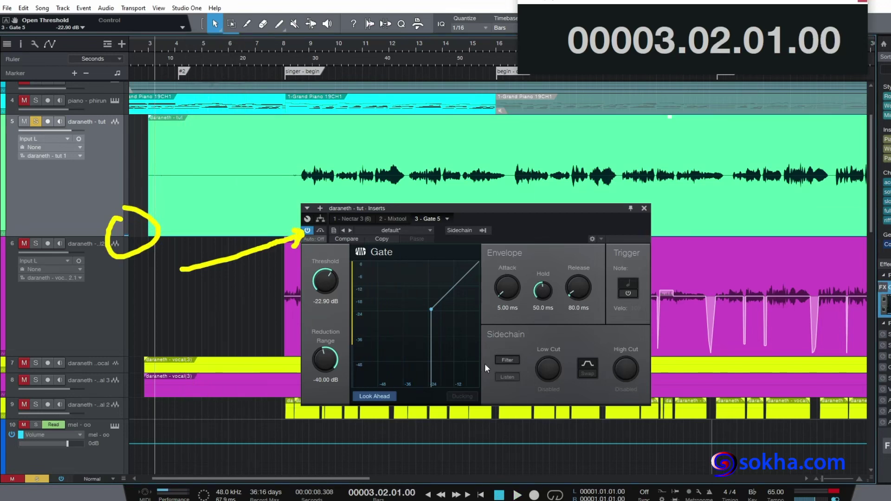
key(space)
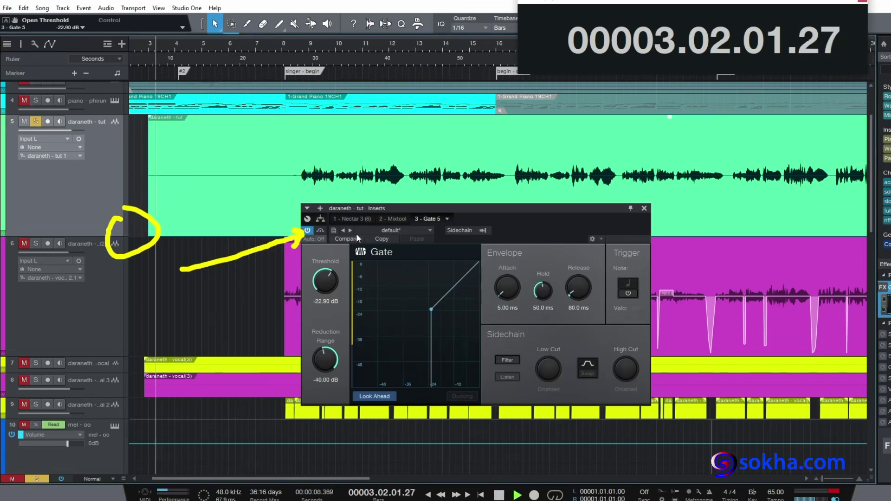
click(308, 230)
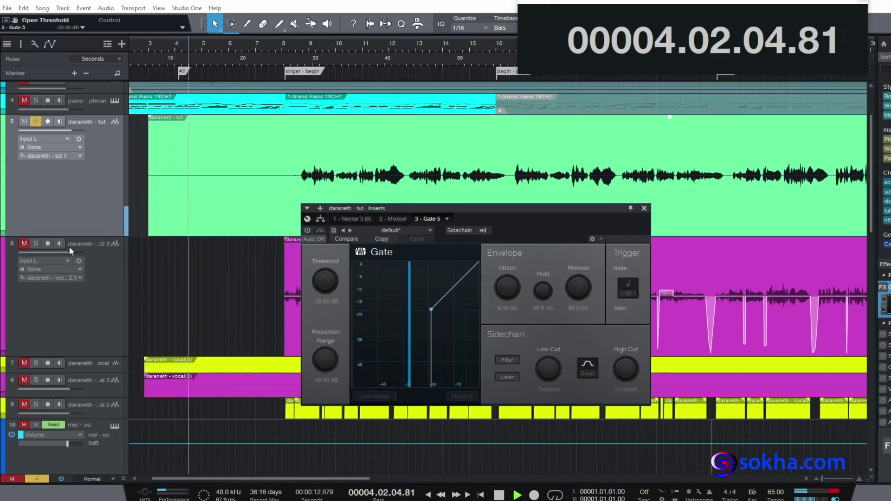
click(307, 230)
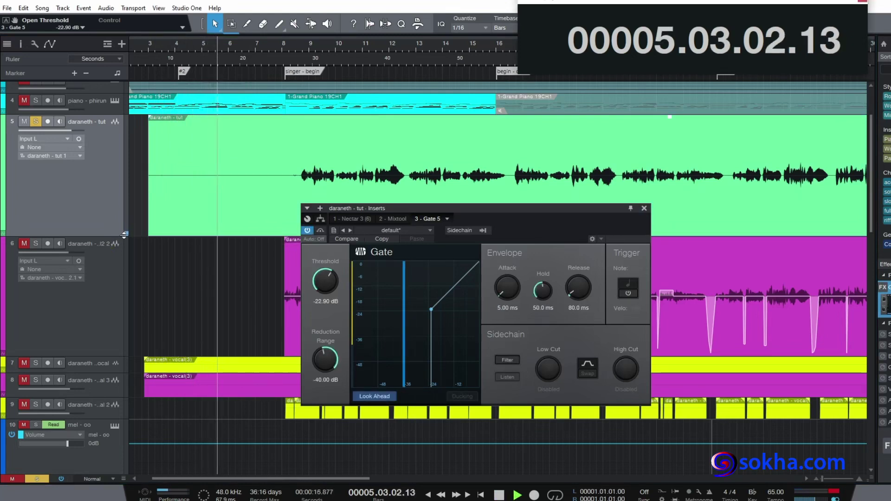
click(306, 231)
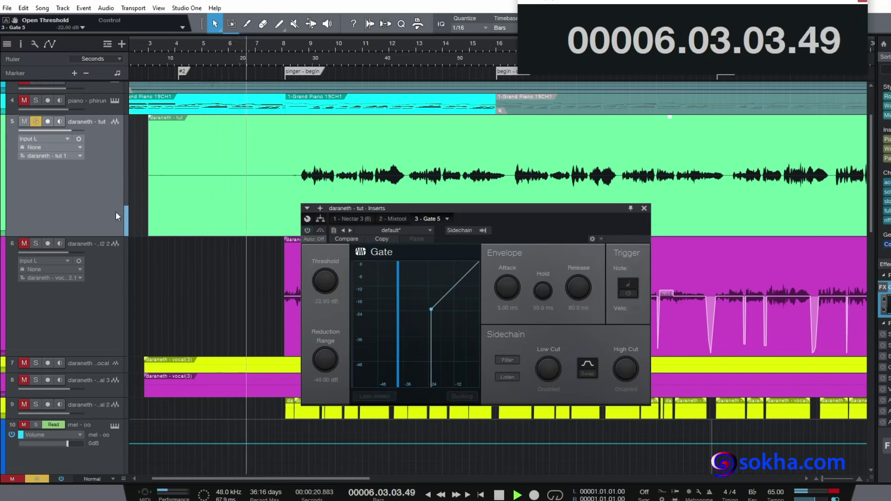
click(307, 231)
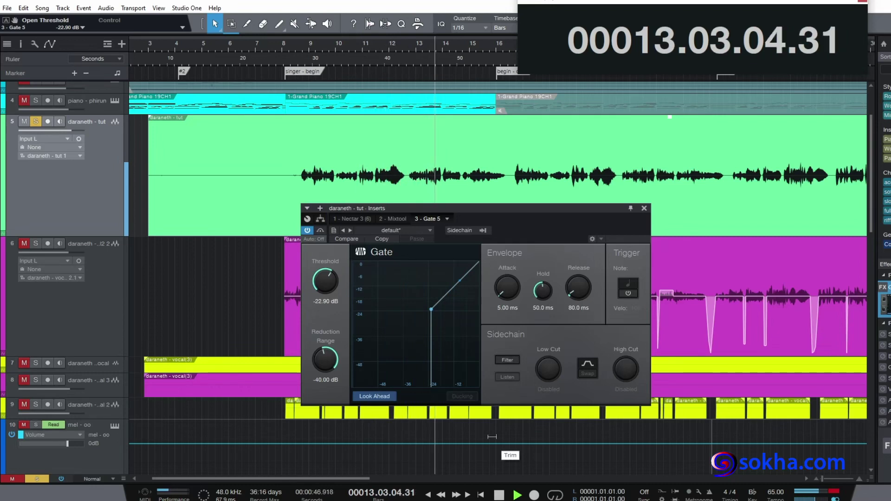
key(space)
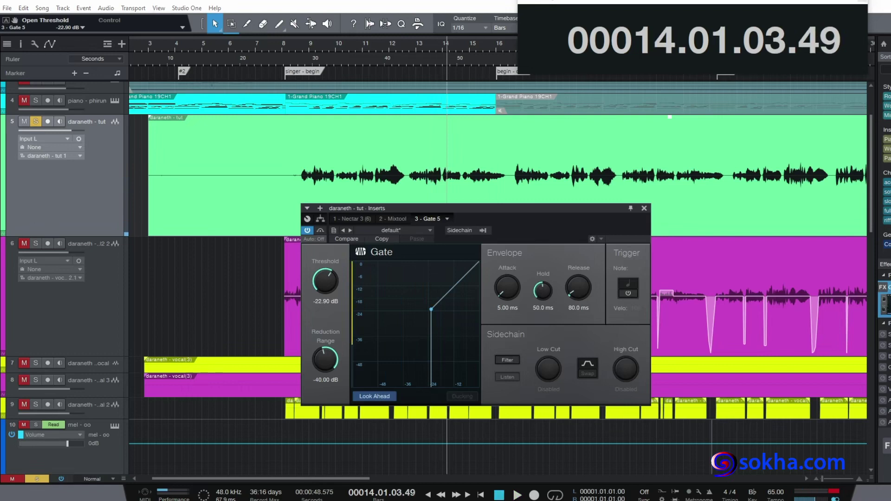
- Box track 5's silent intro with "10" above it, scribble a stroke across the Gate window, and clear the marks
click(139, 159)
mouse_move(156, 161)
mouse_down()
mouse_move(301, 155)
mouse_move(294, 190)
mouse_move(247, 197)
mouse_move(157, 197)
mouse_move(140, 168)
mouse_up()
mouse_move(192, 119)
mouse_down()
mouse_move(191, 142)
mouse_move(216, 119)
mouse_up()
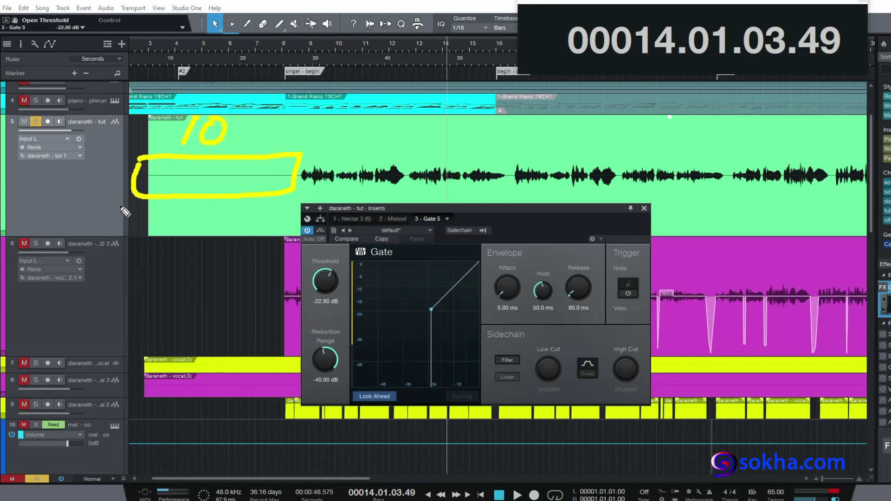
mouse_move(374, 239)
mouse_down()
mouse_move(378, 291)
mouse_move(538, 355)
mouse_move(461, 339)
mouse_move(456, 323)
mouse_up()
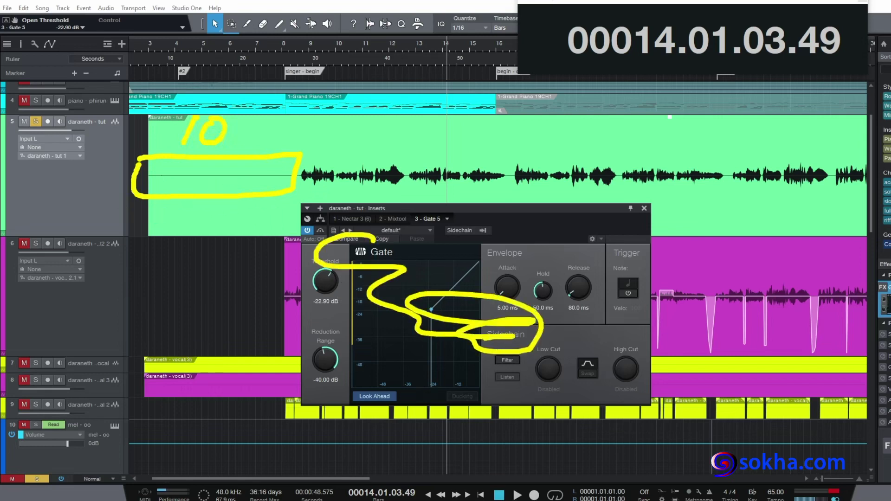
key(Escape)
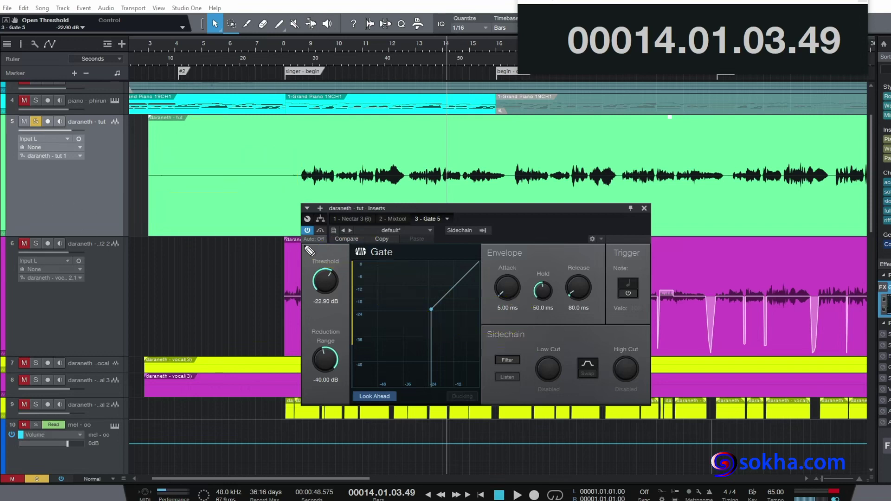
- Circle the Gate's Threshold and Reduction Range, underline its Envelope settings, box the Sidechain controls, and clear the marks
mouse_move(335, 262)
mouse_down()
mouse_move(340, 248)
mouse_move(361, 336)
mouse_move(321, 323)
mouse_up()
mouse_move(501, 309)
mouse_down()
mouse_move(643, 309)
mouse_move(474, 317)
mouse_move(609, 321)
mouse_up()
mouse_move(484, 355)
mouse_down()
mouse_move(644, 345)
mouse_move(644, 354)
mouse_move(639, 381)
mouse_move(478, 384)
mouse_move(488, 330)
mouse_up()
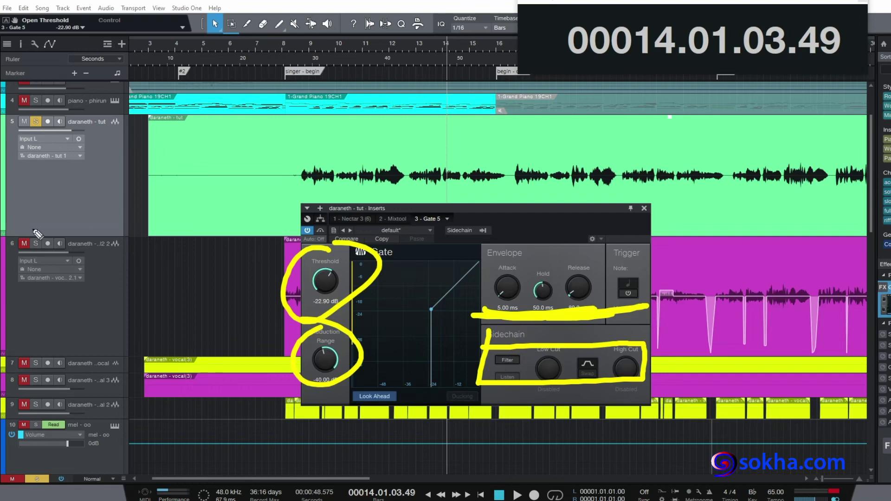
key(Escape)
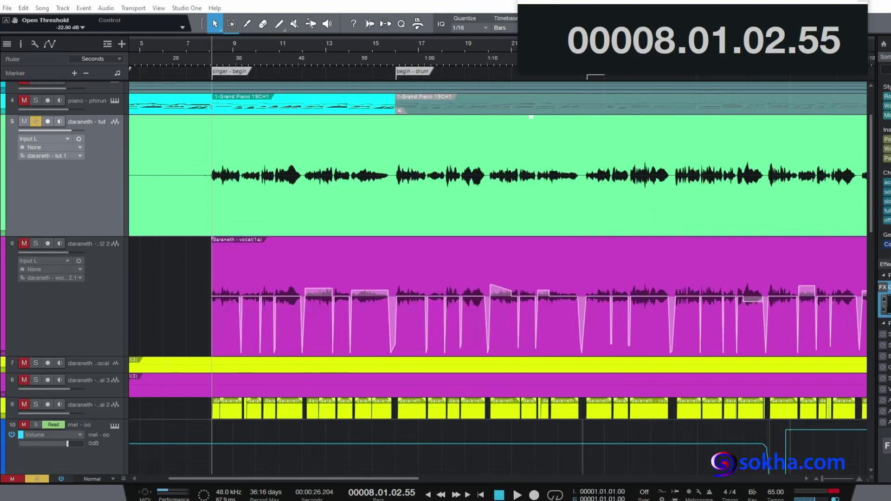
- Number tracks 5 and 6 as "1" and "2" and draw lines alongside their vocal waveforms
drag(176, 133, 159, 196)
mouse_move(145, 275)
mouse_down()
mouse_move(171, 270)
mouse_move(163, 327)
mouse_move(182, 326)
mouse_up()
drag(252, 198, 605, 202)
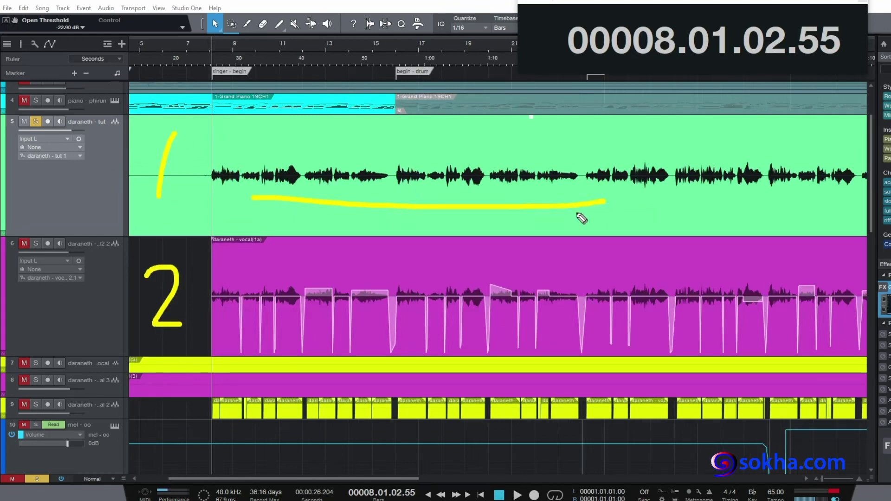
drag(259, 318, 535, 326)
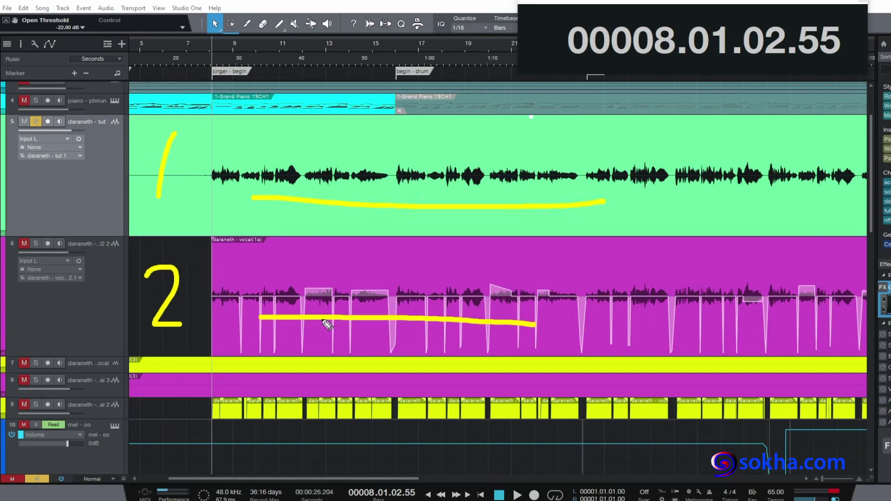
drag(246, 272, 512, 269)
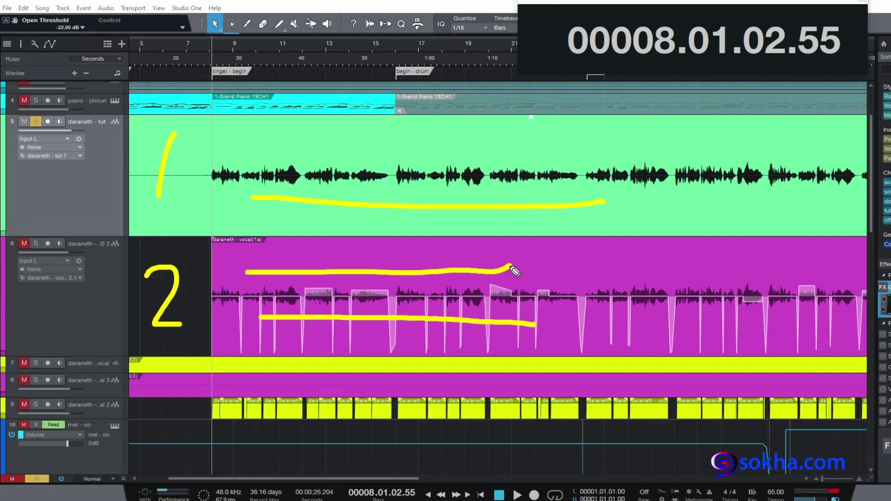
- Write "EQ" and "NLE" on track 6, trace over the start of its waveform, and tick both labels
mouse_move(578, 241)
mouse_down()
mouse_move(564, 263)
mouse_move(584, 271)
mouse_move(572, 242)
mouse_move(602, 266)
mouse_move(606, 247)
mouse_move(647, 289)
mouse_up()
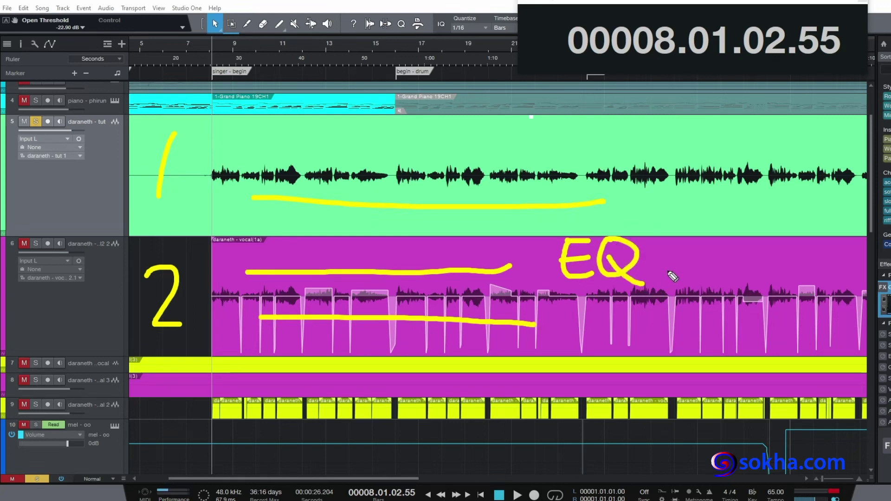
mouse_move(557, 355)
mouse_down()
mouse_move(598, 310)
mouse_move(600, 348)
mouse_move(649, 352)
mouse_up()
mouse_move(653, 312)
mouse_down()
mouse_move(647, 326)
mouse_move(686, 343)
mouse_move(673, 327)
mouse_up()
drag(648, 320, 688, 309)
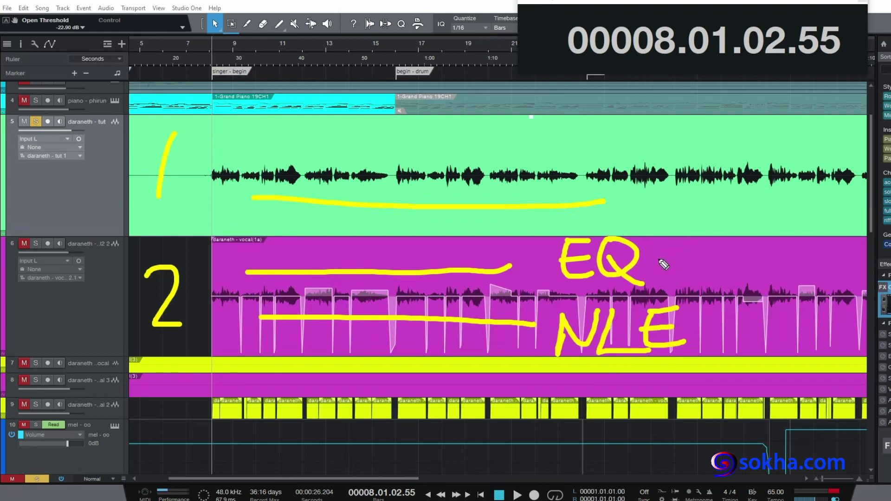
mouse_move(215, 291)
mouse_down()
mouse_move(231, 300)
mouse_move(315, 295)
mouse_up()
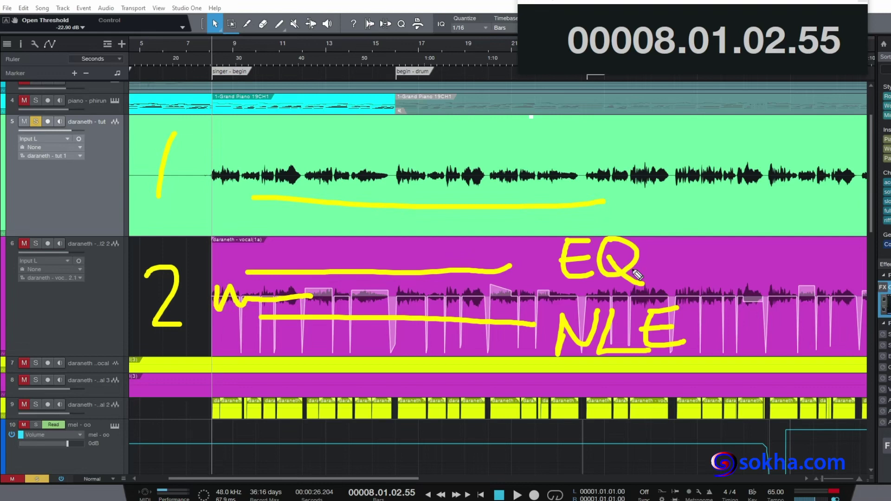
drag(669, 254, 744, 238)
drag(701, 328, 737, 322)
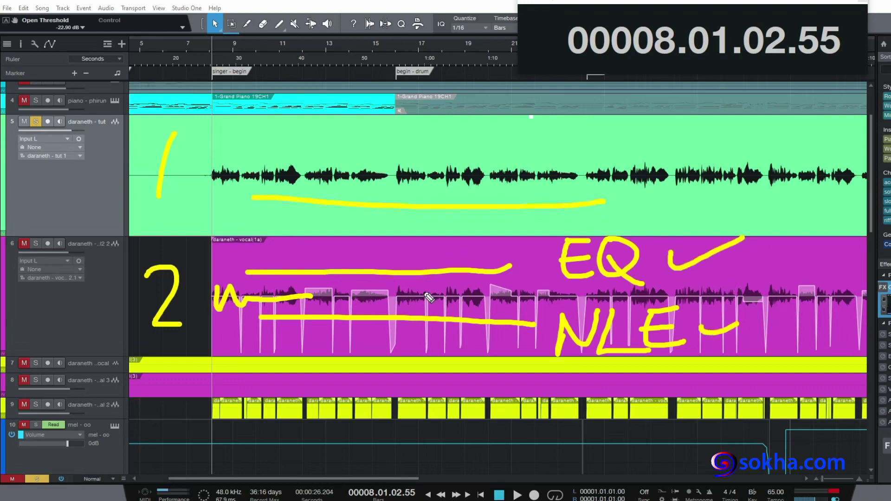
- Write "gate" on track 5, circle a volume envelope dip on track 6, and clear all marks
mouse_move(328, 135)
mouse_down()
mouse_move(332, 154)
mouse_move(289, 166)
mouse_up()
mouse_move(361, 139)
mouse_down()
mouse_move(345, 160)
mouse_move(378, 156)
mouse_up()
drag(387, 102, 381, 160)
mouse_move(370, 140)
mouse_down()
mouse_move(408, 138)
mouse_move(434, 156)
mouse_up()
mouse_move(399, 284)
mouse_down()
mouse_move(368, 318)
mouse_move(381, 358)
mouse_move(410, 326)
mouse_move(393, 283)
mouse_up()
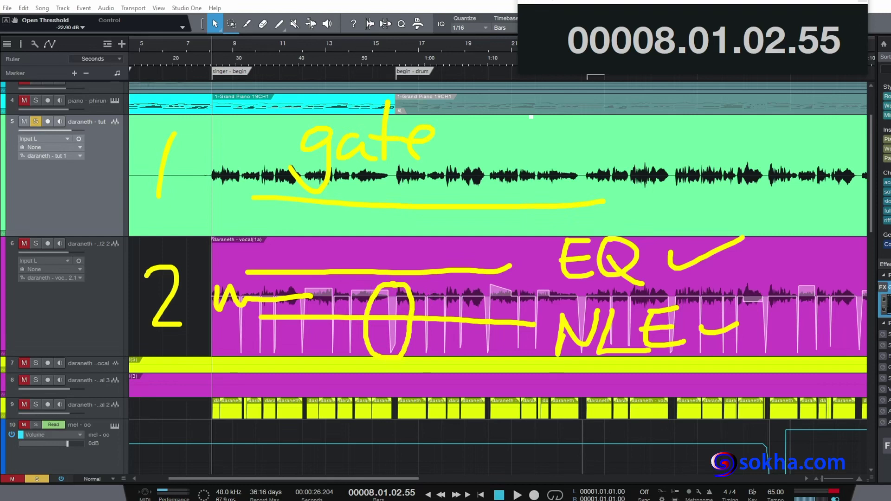
key(Escape)
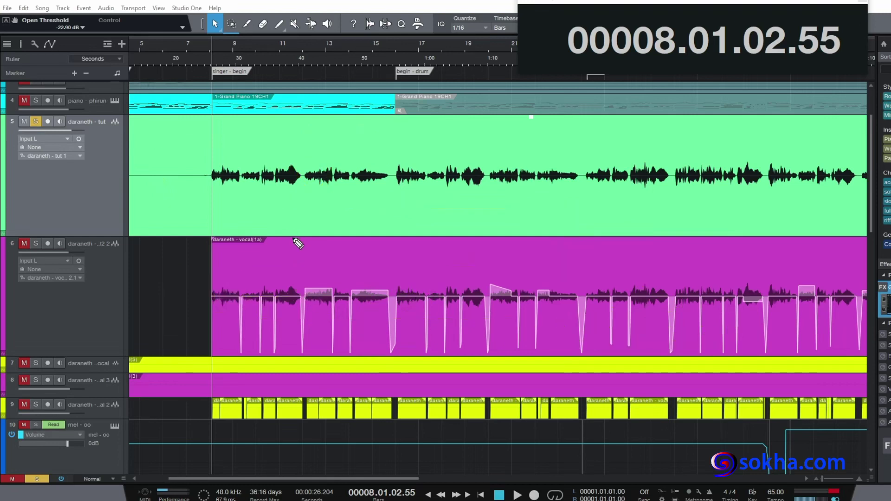
- Magnify the volume envelope dips on track 6's vocal to inspect them
key(super+plus)
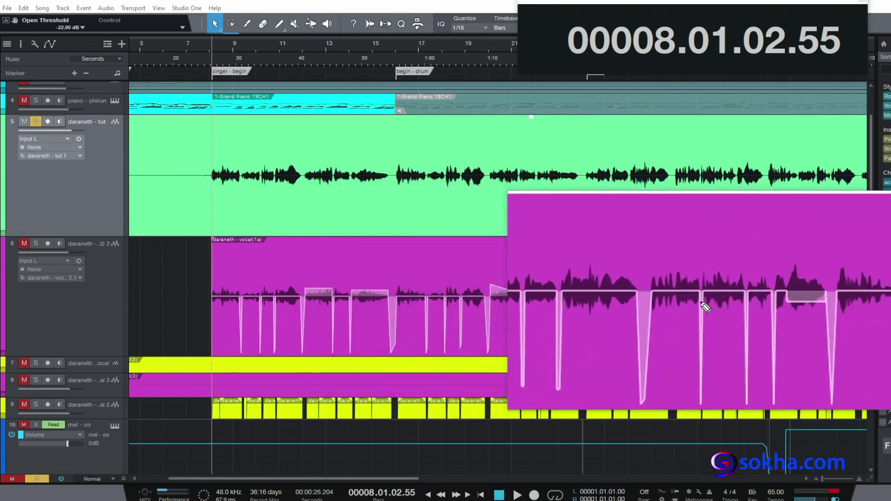
click(698, 304)
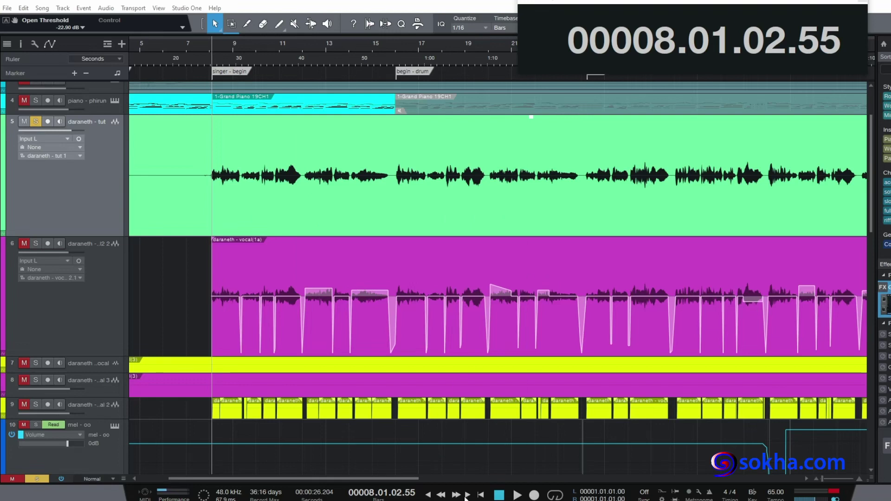
- Switch to the Notepad notes, add "recording engineer" after a blank line below "gate", and widen the window to fit it
key(alt+Tab)
click(431, 354)
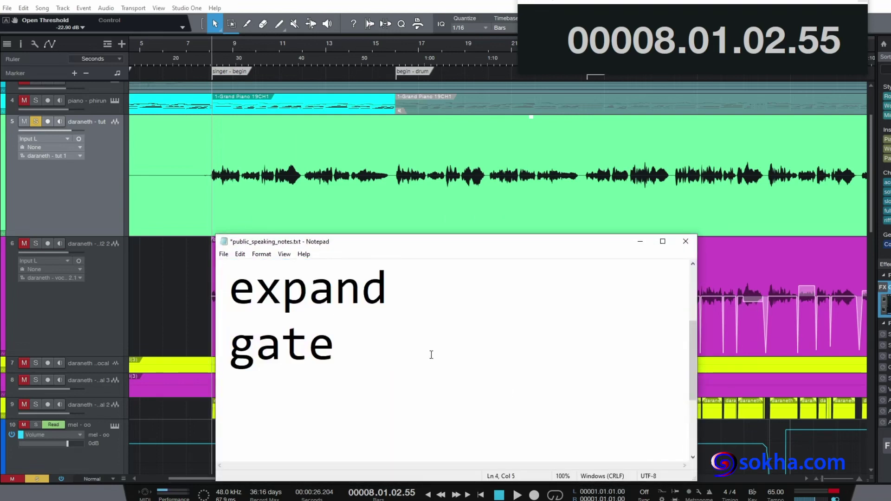
key(Return)
key(Return)
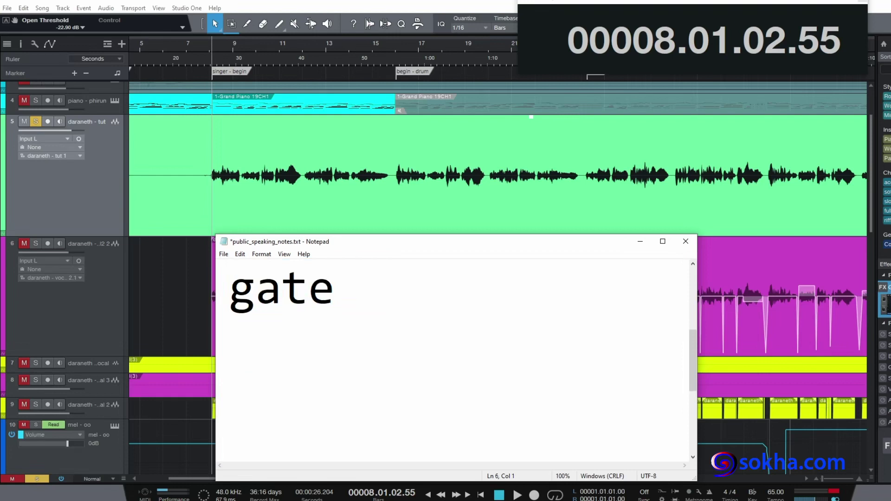
text(recored)
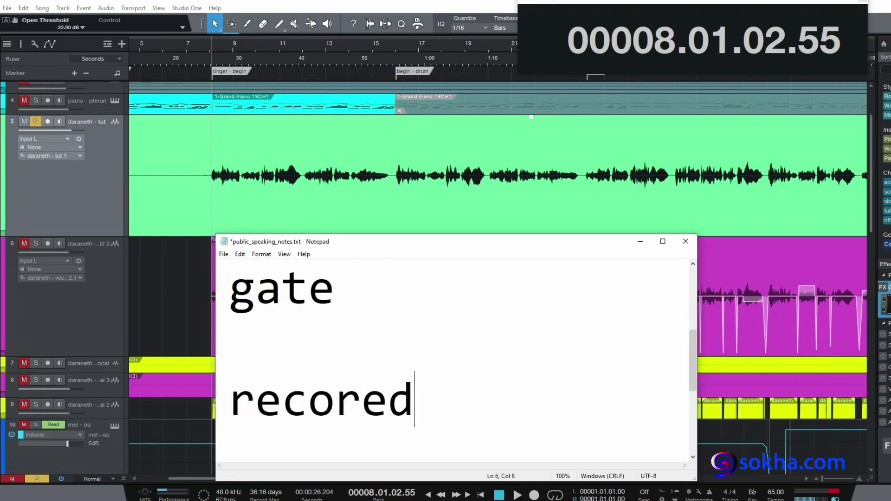
key(BackSpace)
key(BackSpace)
text(ding )
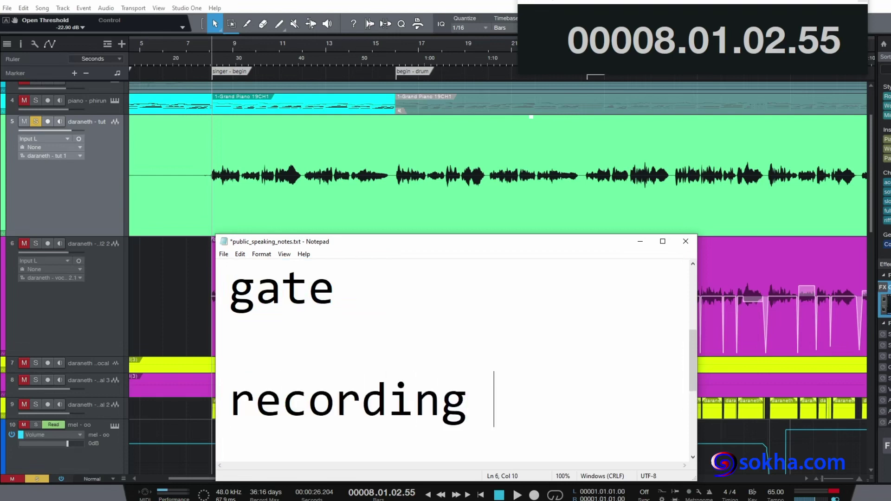
text(engineer)
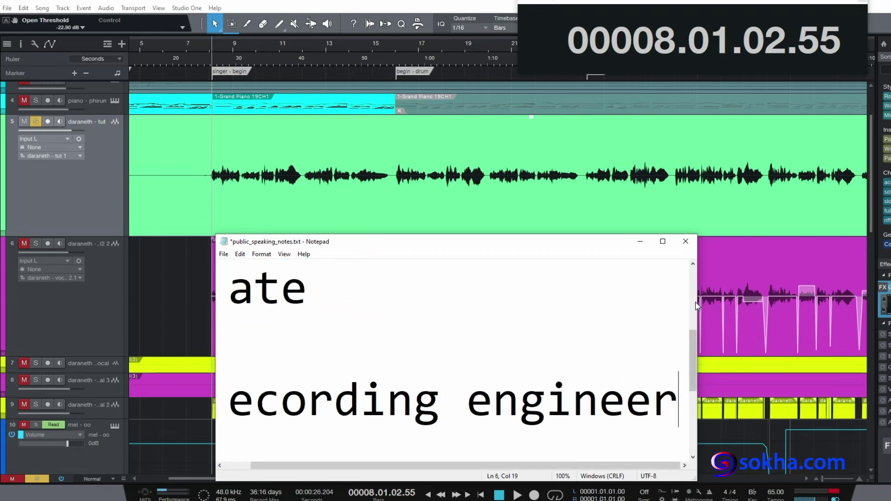
drag(697, 304, 849, 304)
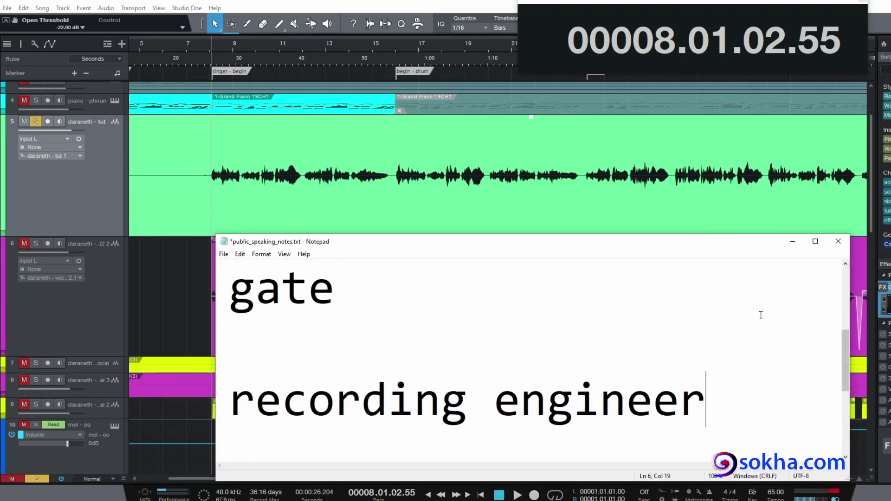
- Add "mix engineer" on a new line below "recording engineer" in the notes, and minimize the notes window
key(Return)
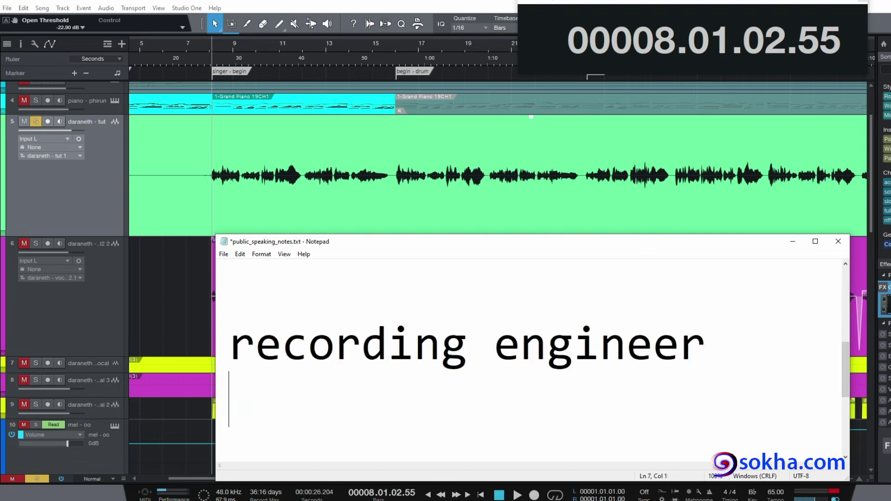
text(ixe)
key(BackSpace)
key(BackSpace)
key(BackSpace)
text(mix)
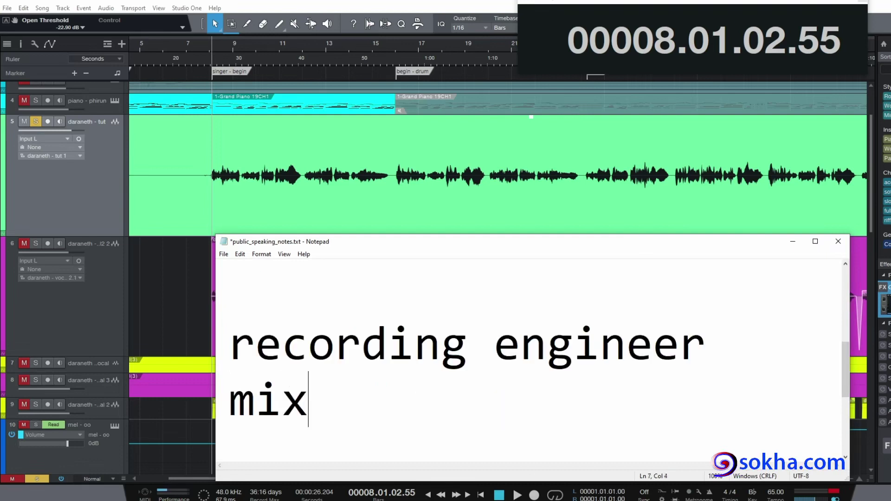
text(er)
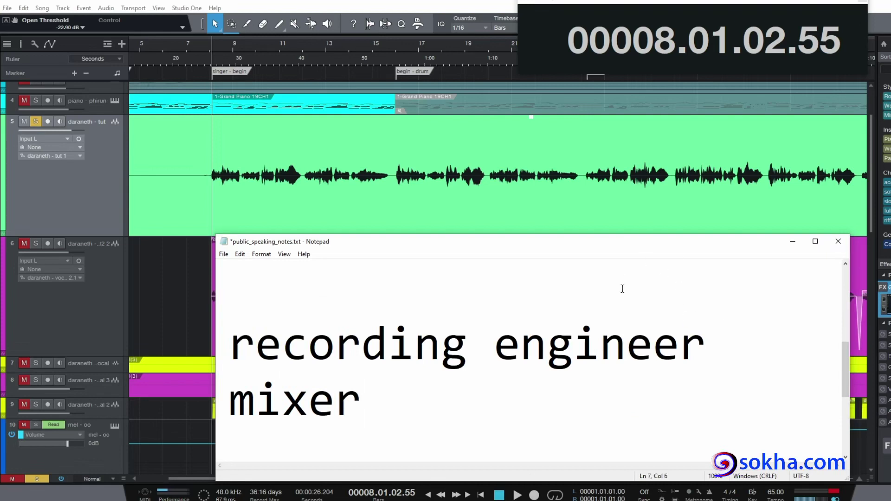
key(BackSpace)
key(BackSpace)
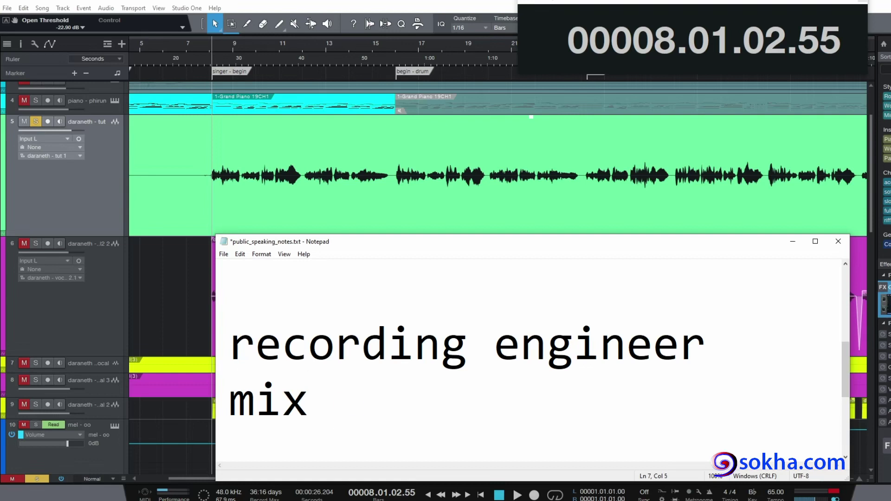
text(engineer)
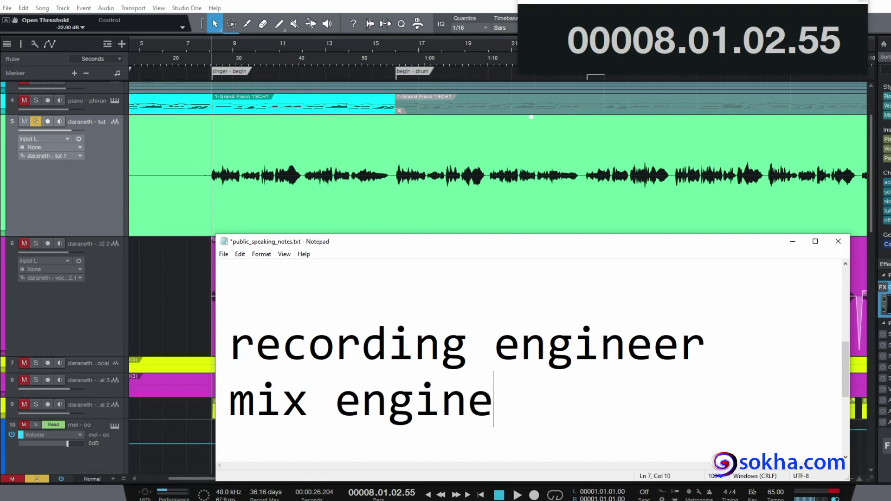
click(793, 241)
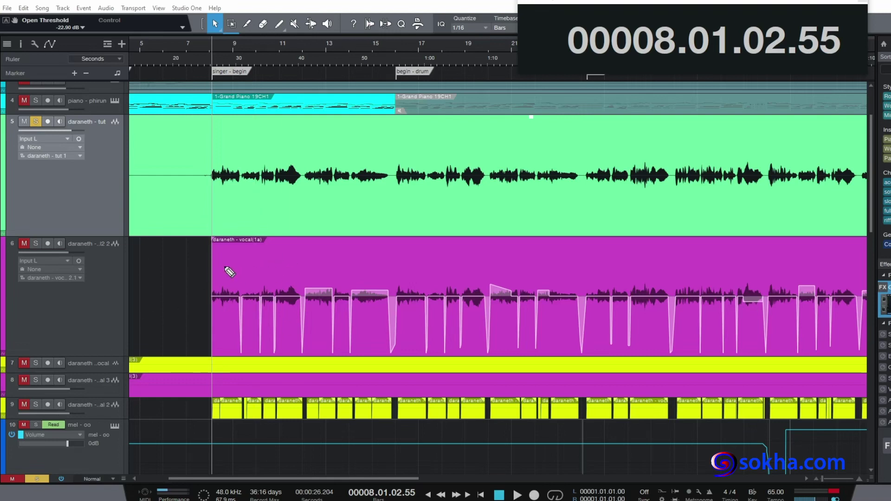
- Draw a temporary stroke above the start of track 6's vocal, and play track 6 soloed from just before the singer-begin marker
drag(225, 267, 461, 265)
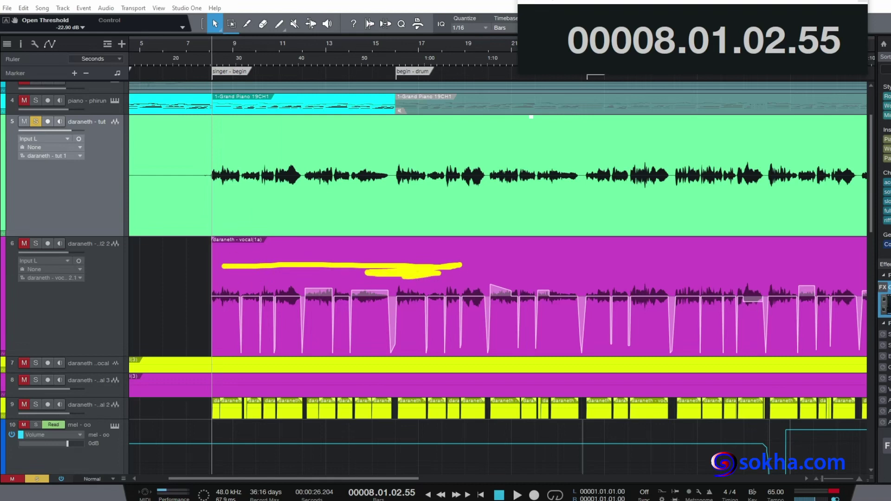
key(Escape)
click(39, 244)
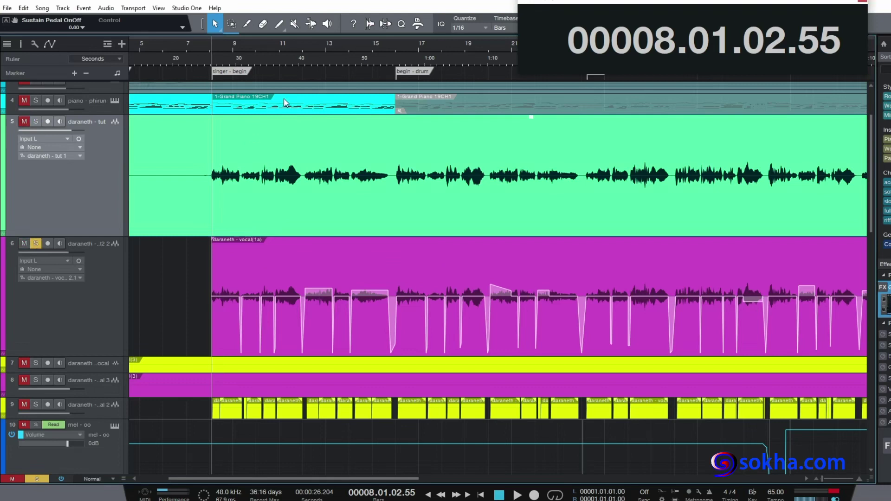
click(207, 46)
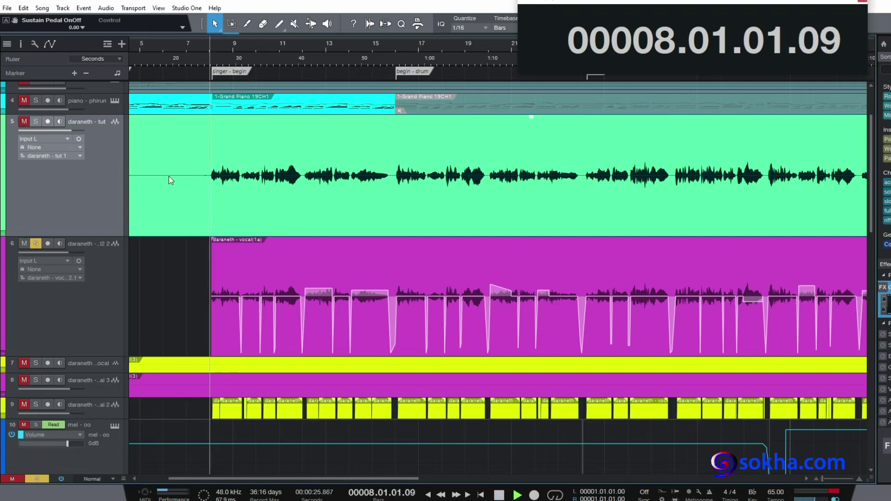
key(space)
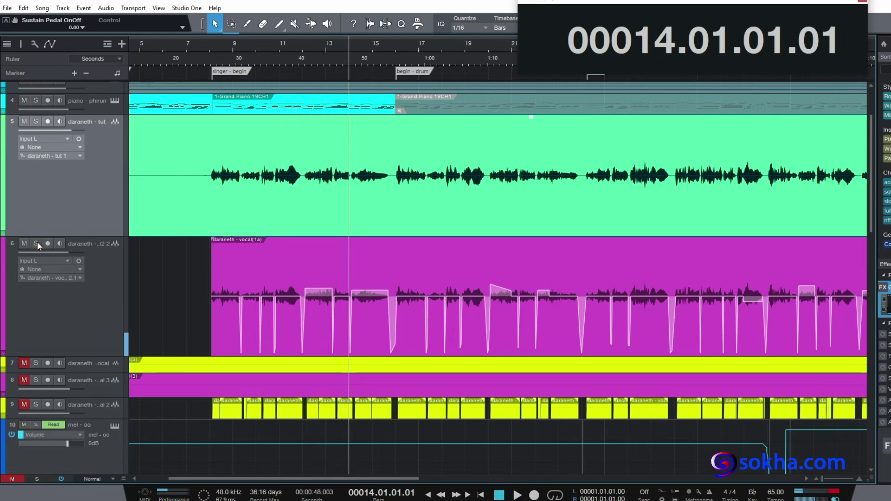
- Mute track 5 and play track 6's vocal with the unsoloed mix from just before the singer-begin marker
click(204, 60)
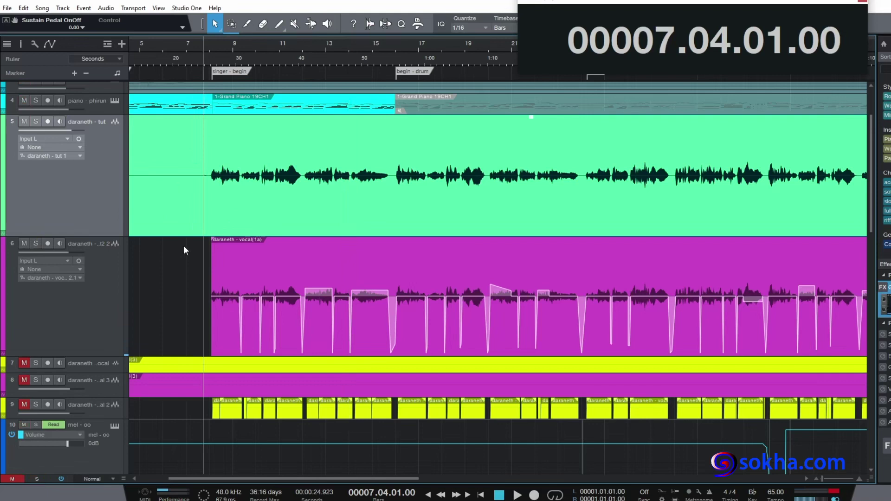
key(space)
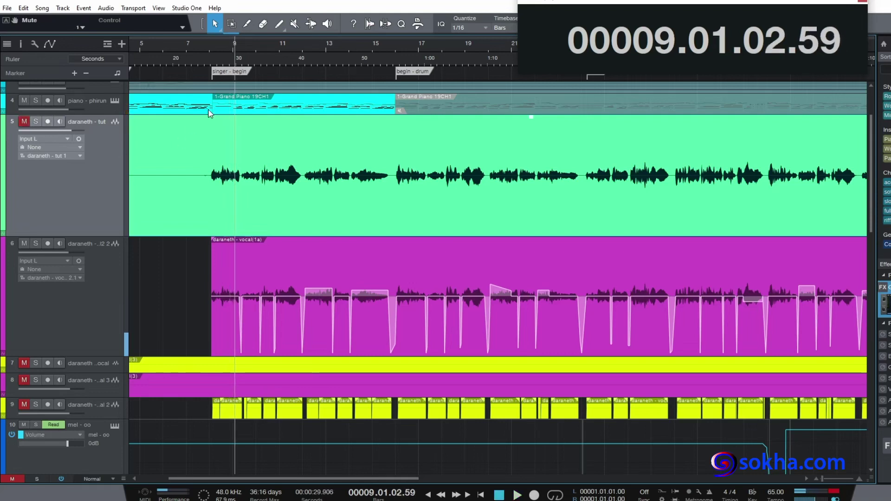
click(193, 56)
key(space)
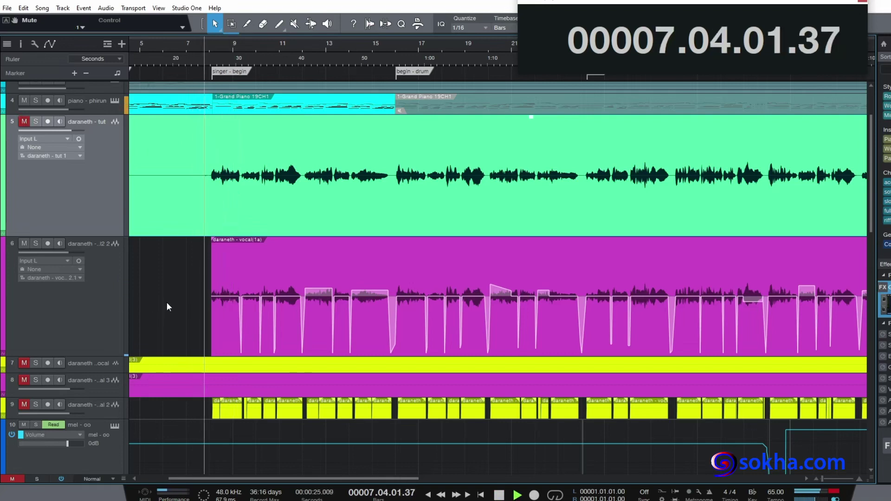